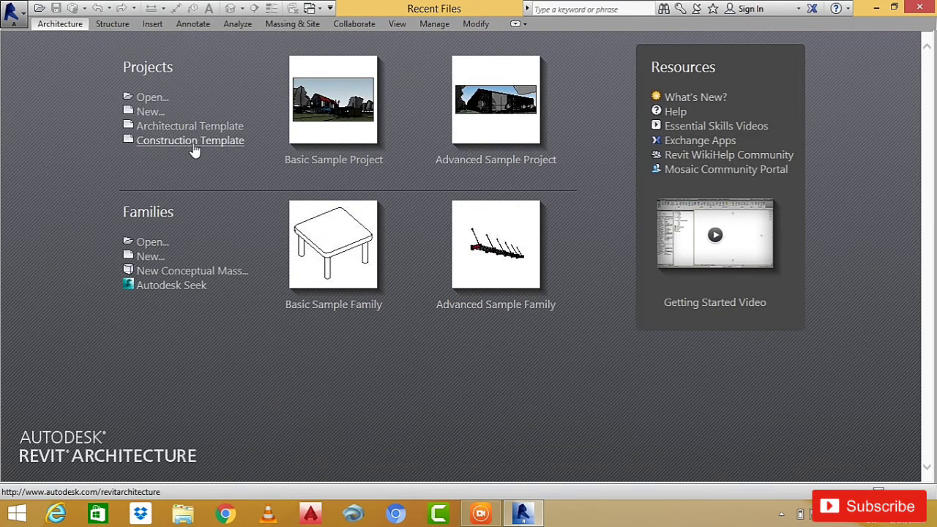
Start a new project and browse for a template file.
click(155, 112)
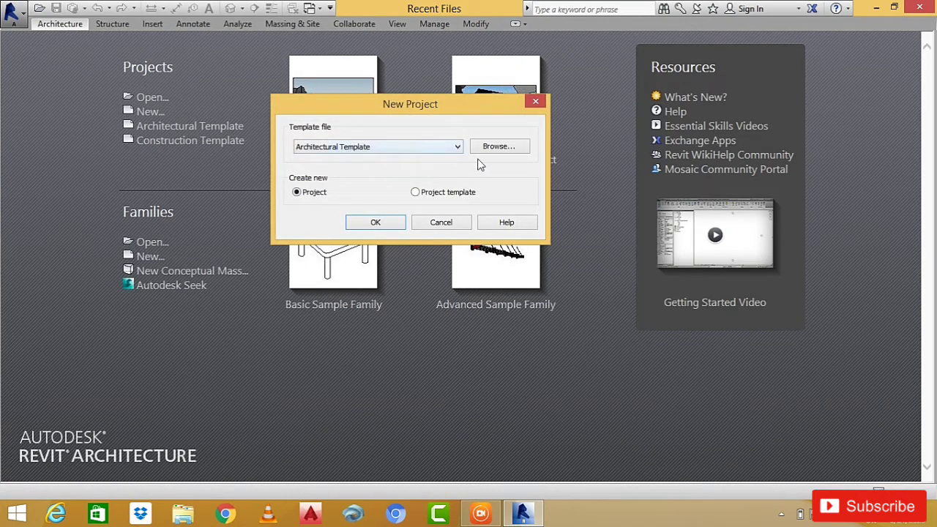
click(402, 151)
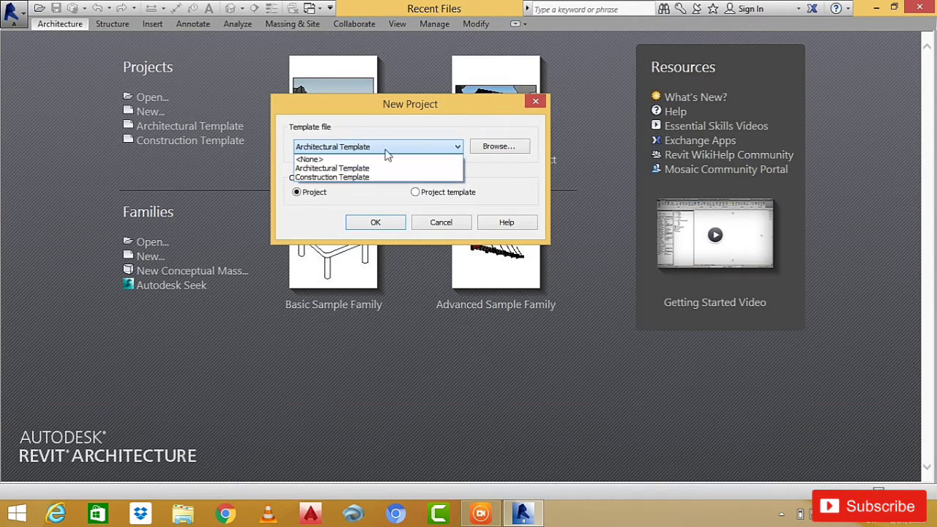
click(394, 146)
click(499, 151)
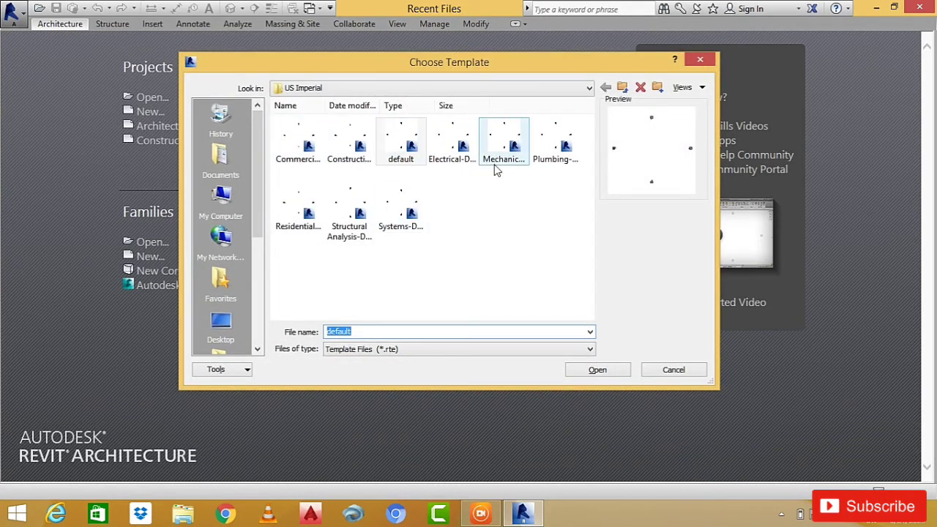
Choose default.rte from the US Imperial templates and create the project from it.
click(458, 150)
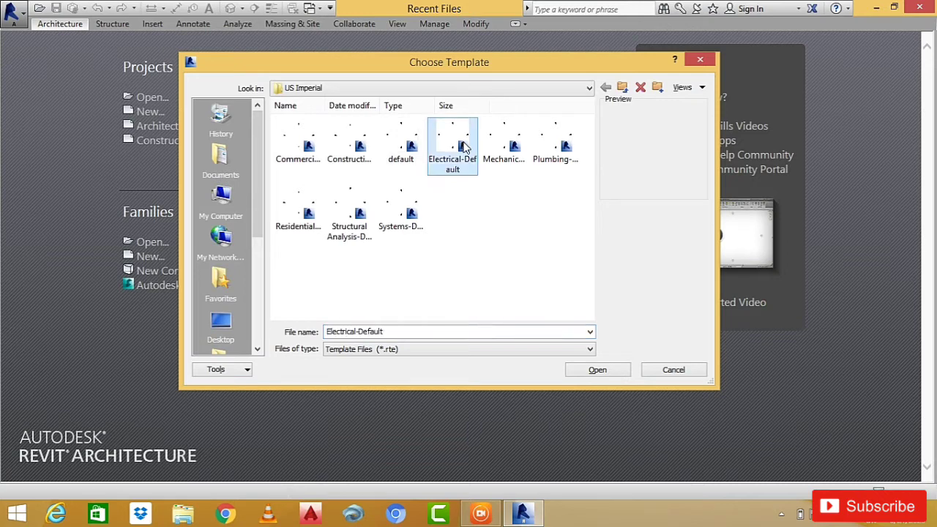
click(512, 155)
click(559, 163)
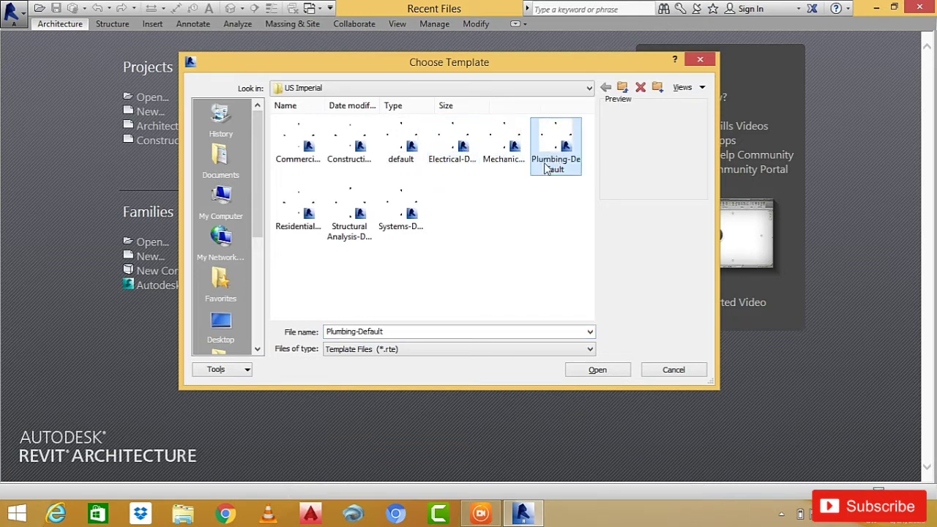
click(312, 224)
click(358, 219)
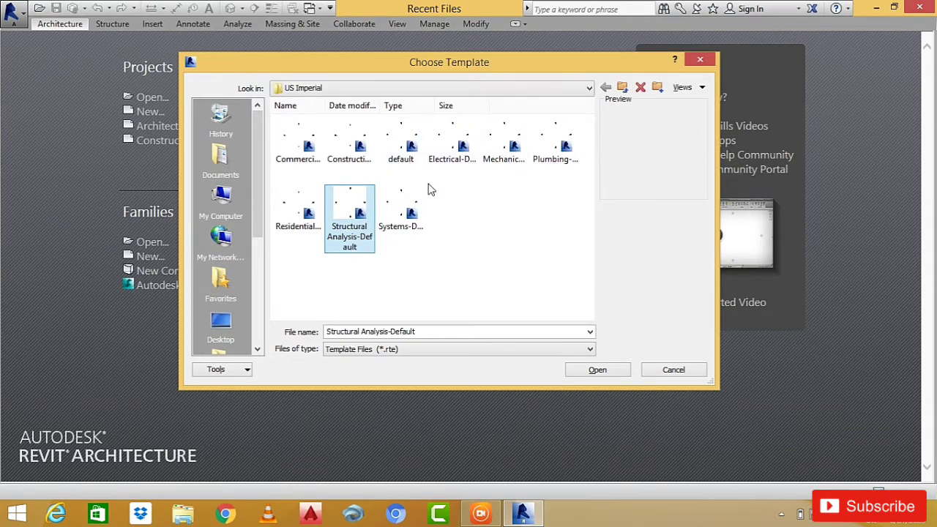
click(412, 152)
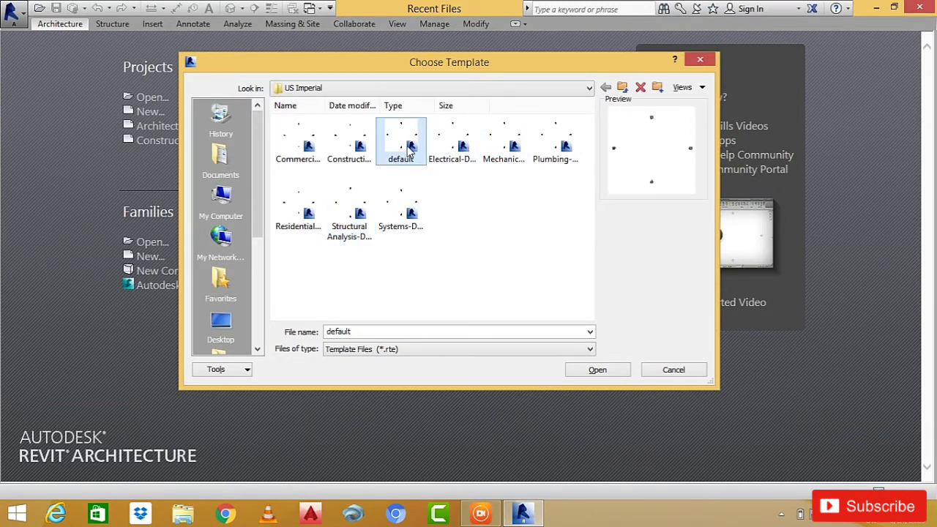
click(604, 372)
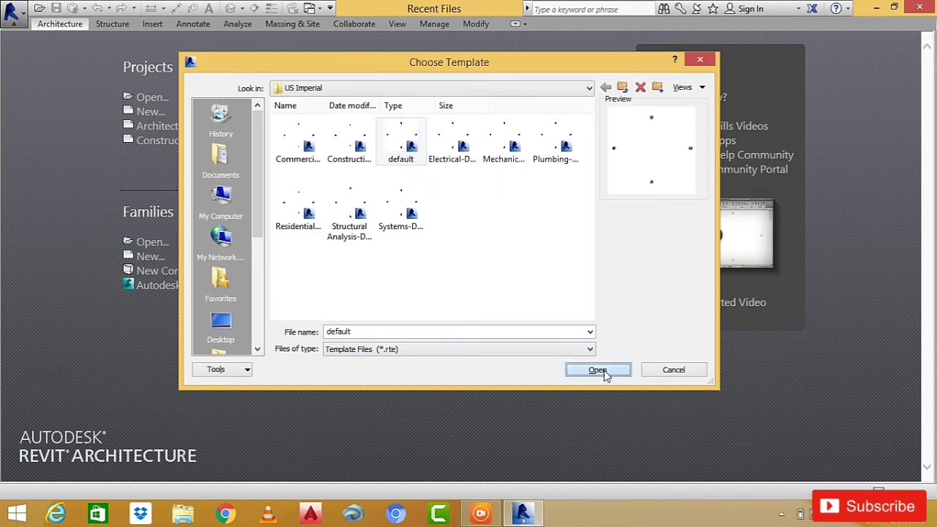
click(369, 224)
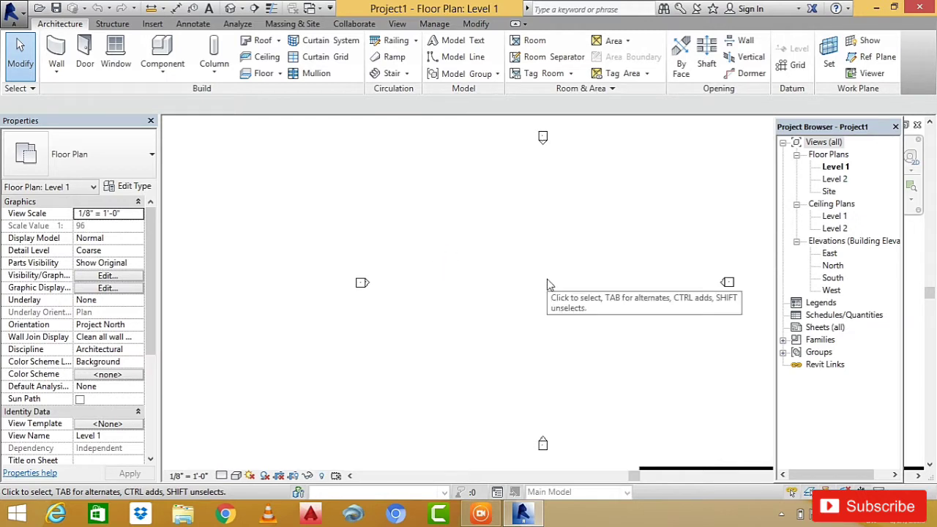
Zoom the Level 1 plan in and out, then show the application menu with recent documents.
scroll(615, 294, up, 1)
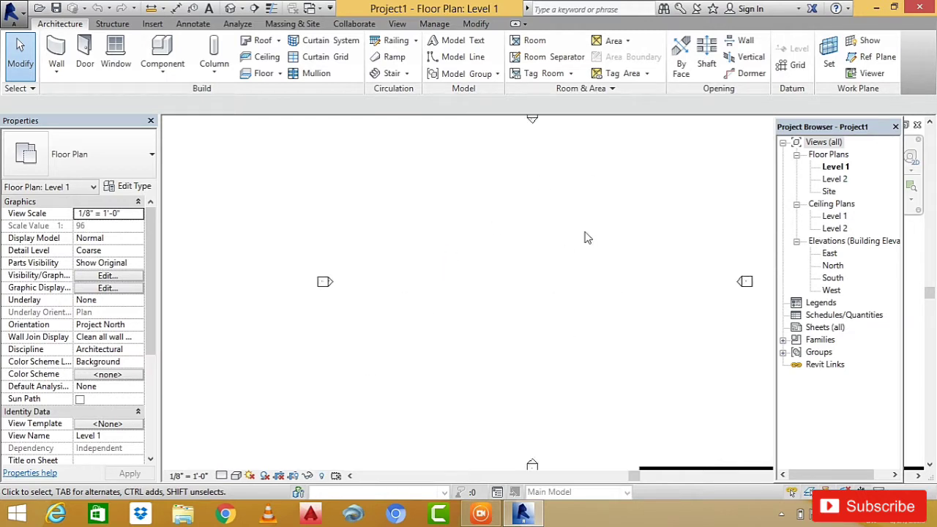
scroll(339, 279, down, 2)
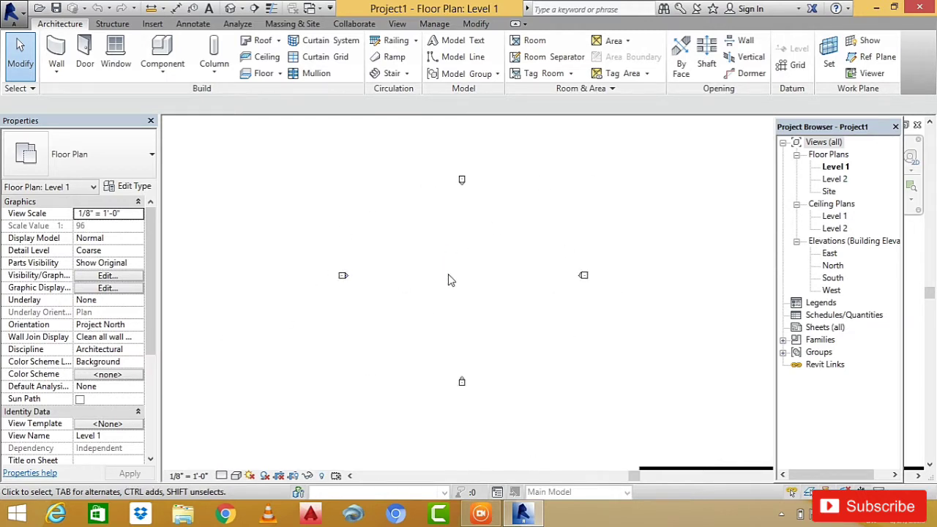
click(12, 13)
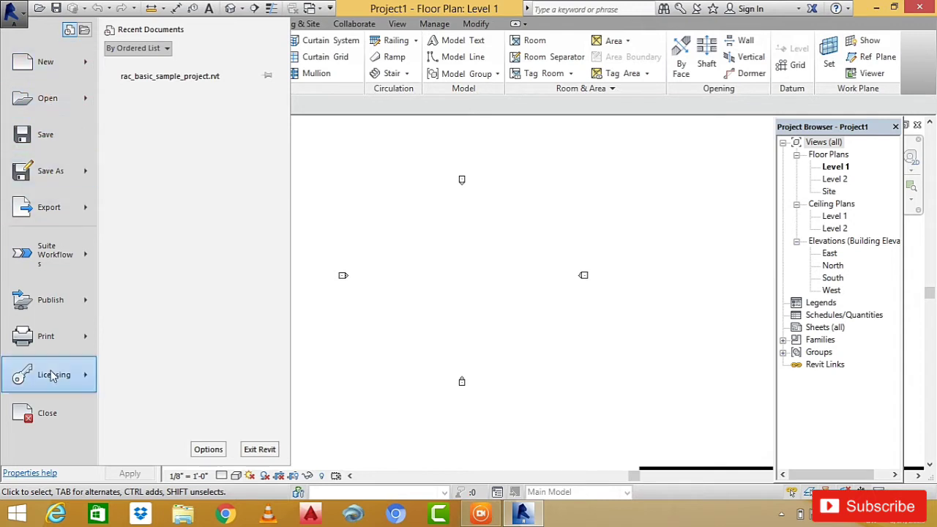
Dismiss the application menu to get back to Project1's empty Level 1 plan.
click(16, 10)
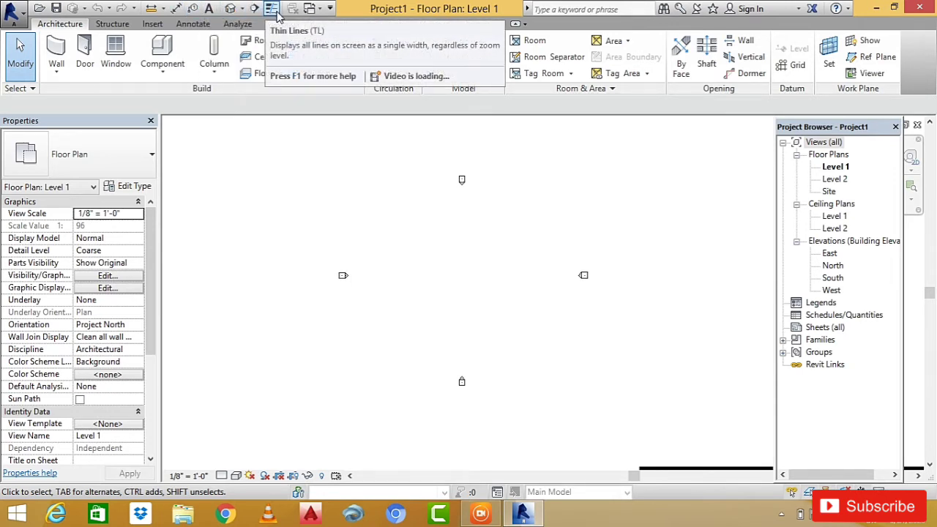
click(331, 8)
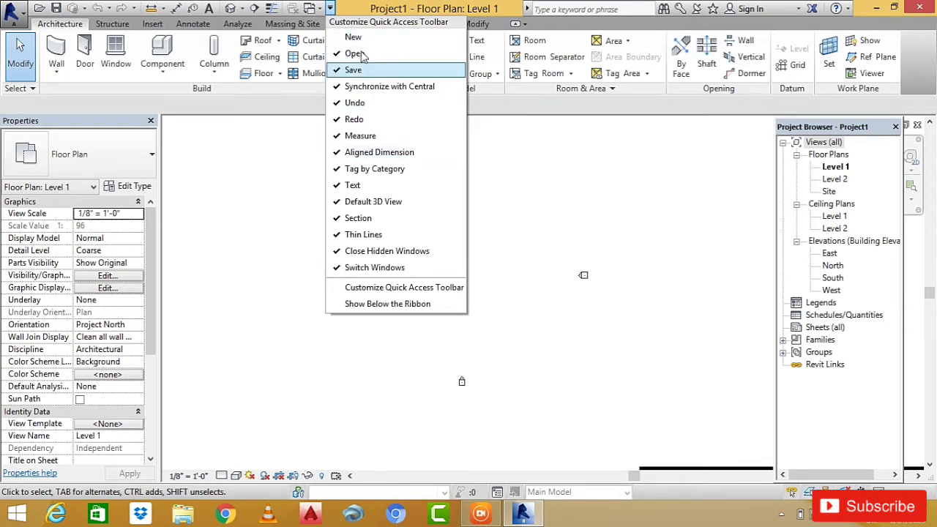
click(330, 10)
click(331, 9)
click(330, 9)
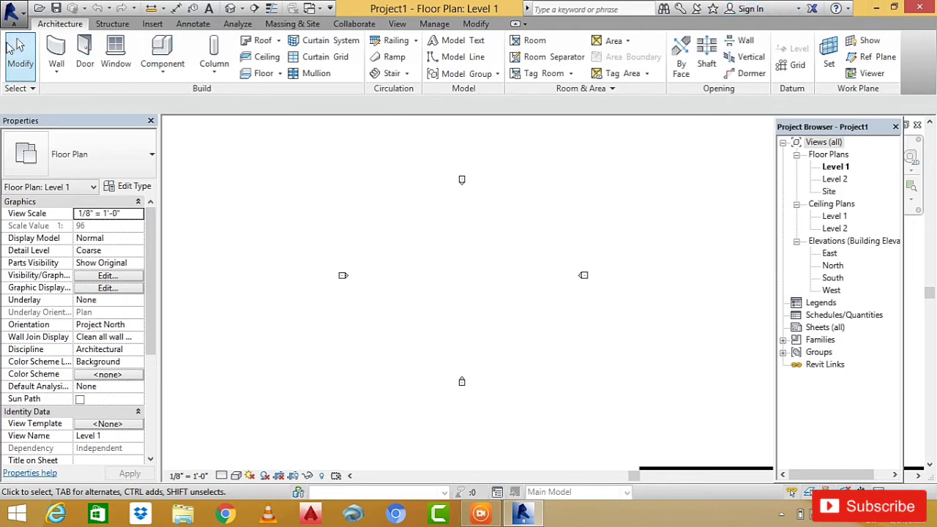
click(22, 64)
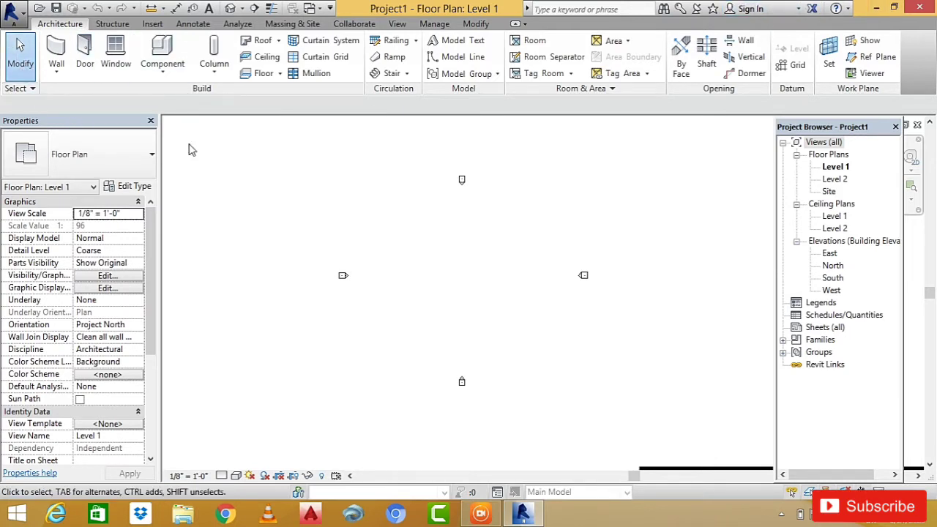
drag(364, 203, 555, 344)
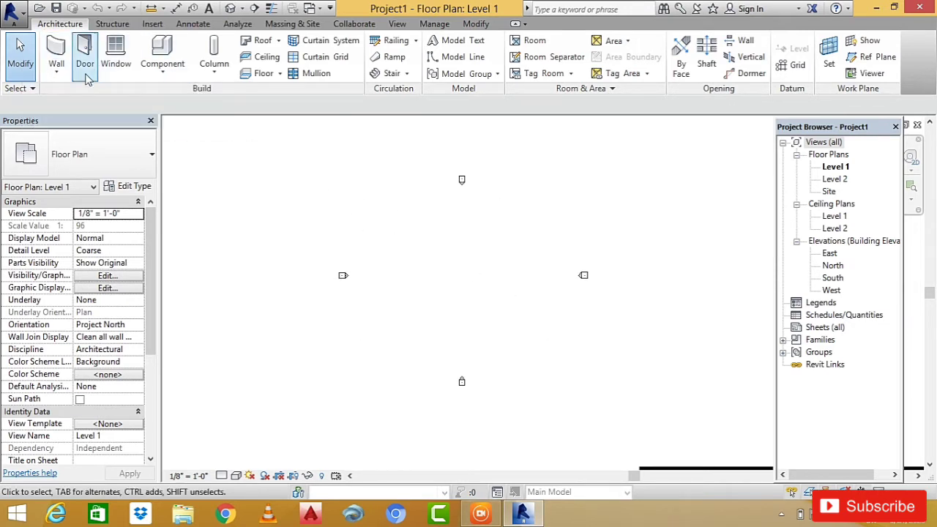
click(24, 67)
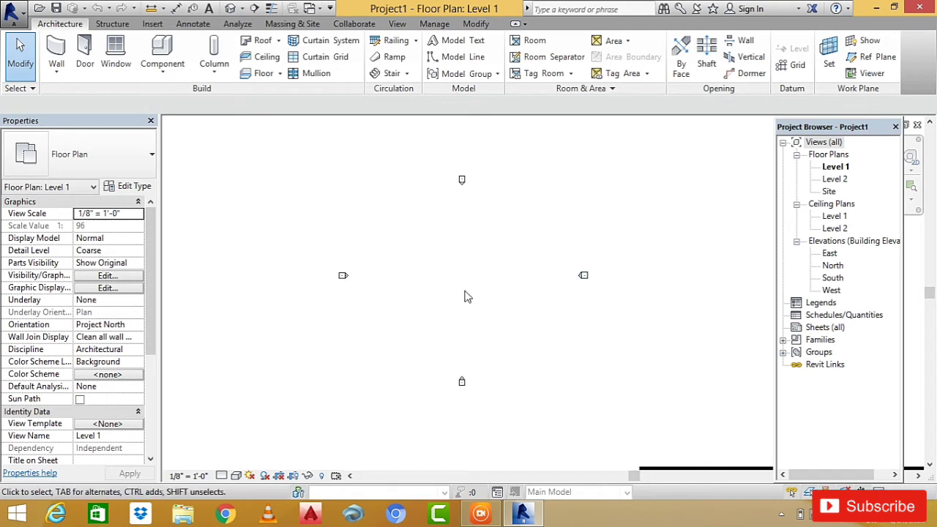
scroll(458, 266, up, 2)
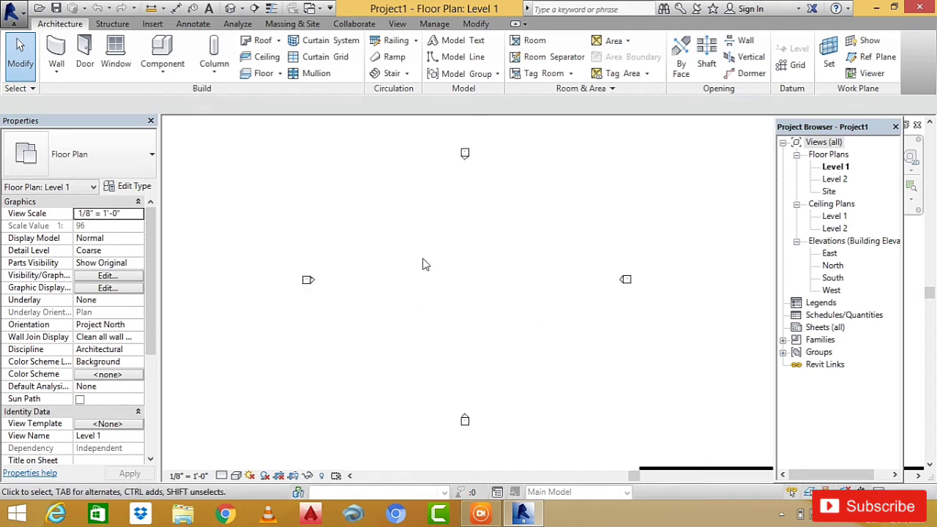
scroll(439, 265, up, 1)
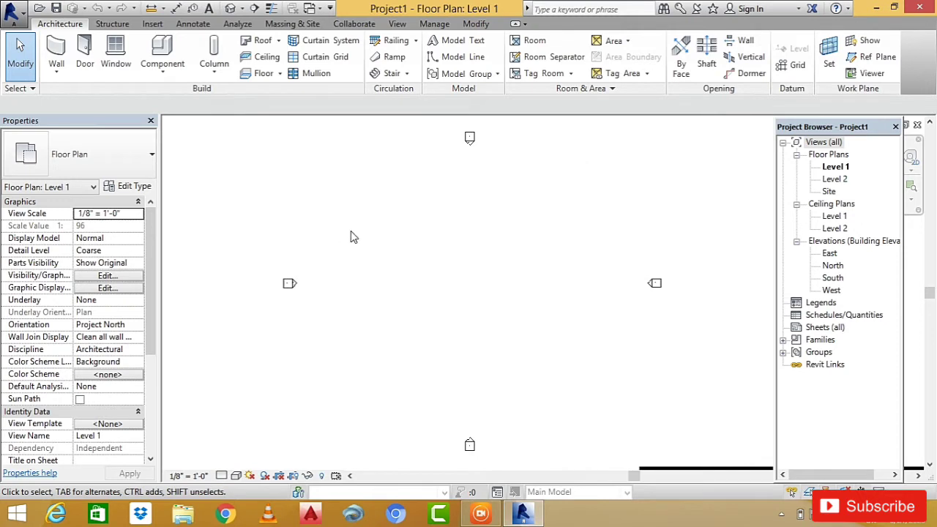
drag(345, 230, 606, 381)
scroll(479, 135, up, 2)
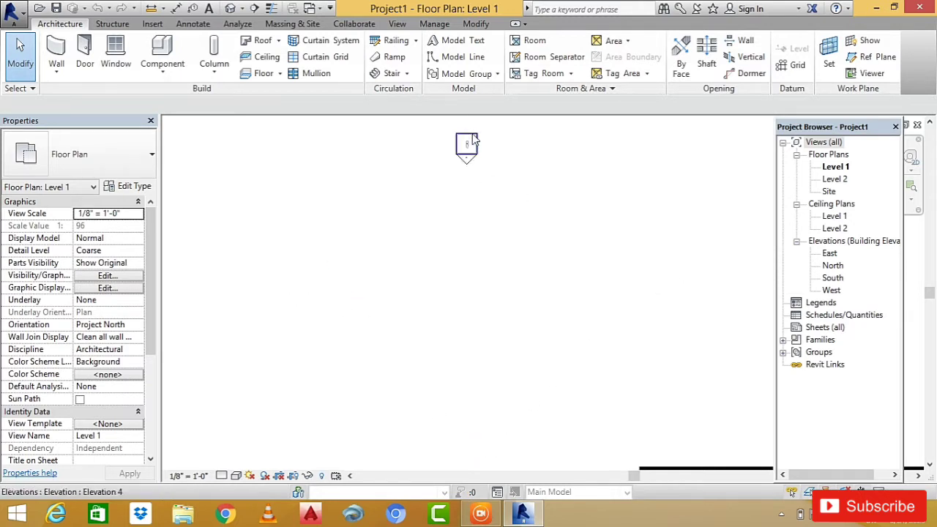
scroll(473, 146, up, 1)
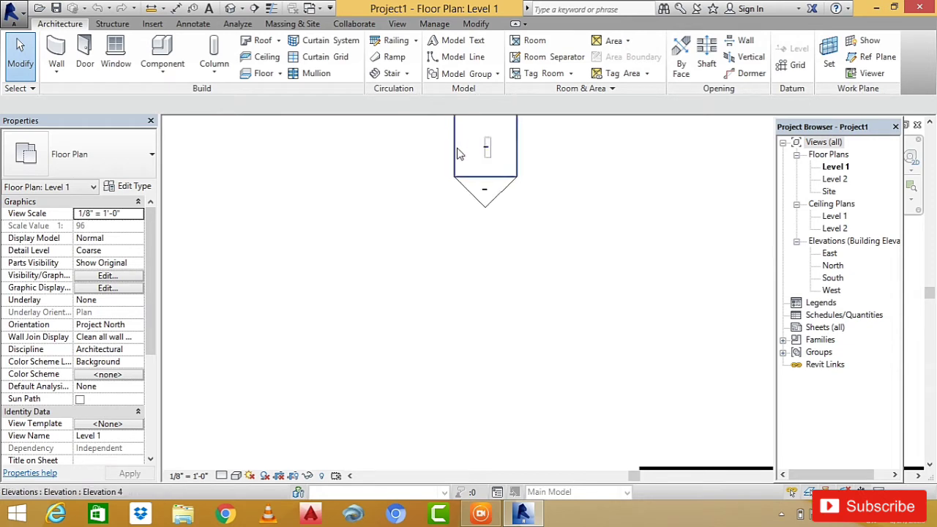
scroll(482, 175, up, 1)
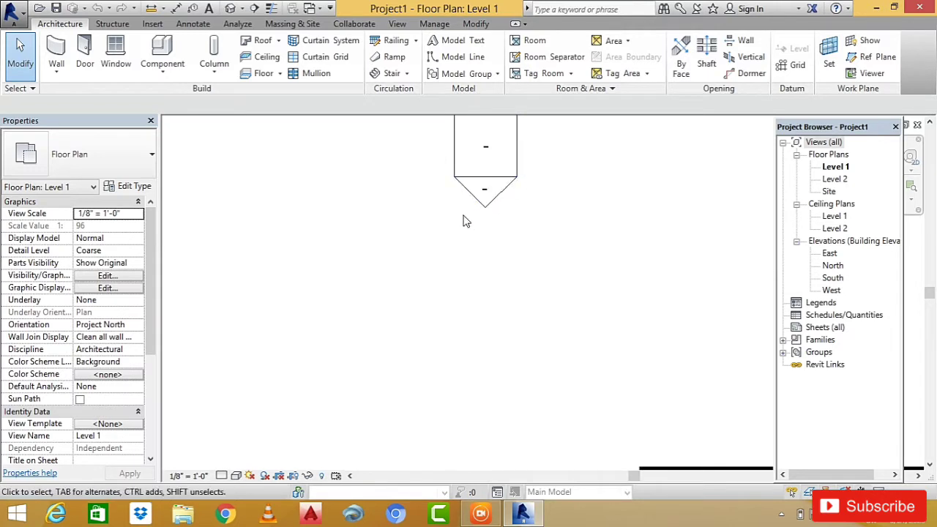
scroll(508, 267, down, 2)
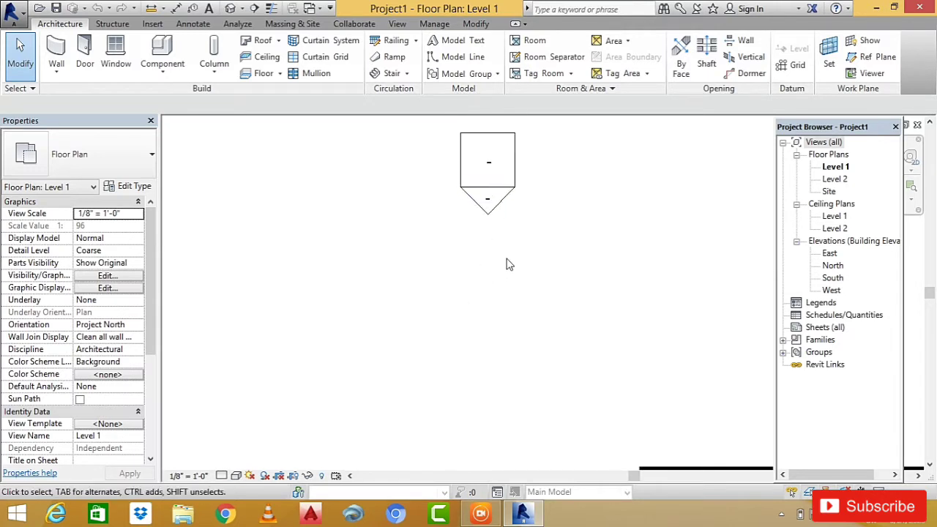
scroll(510, 273, down, 1)
scroll(492, 255, down, 2)
scroll(495, 249, down, 2)
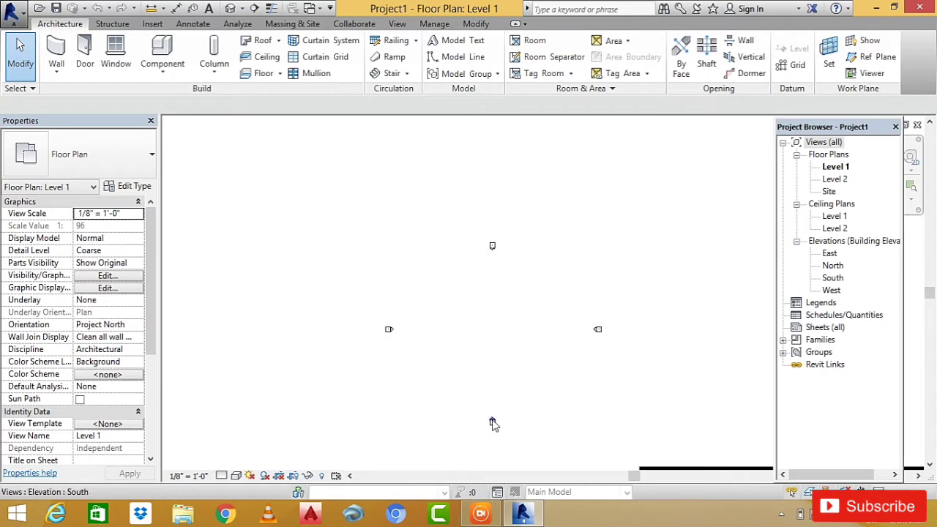
scroll(512, 397, up, 1)
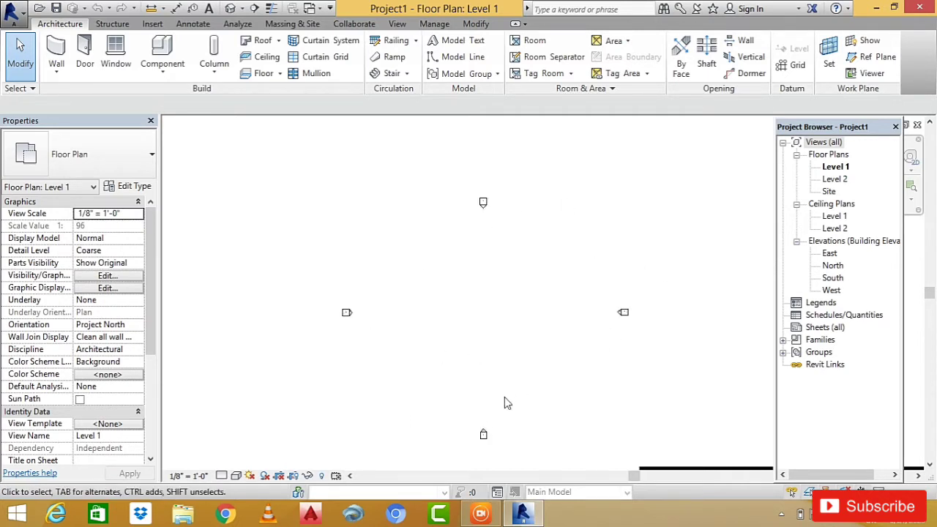
scroll(511, 399, up, 1)
drag(408, 235, 596, 390)
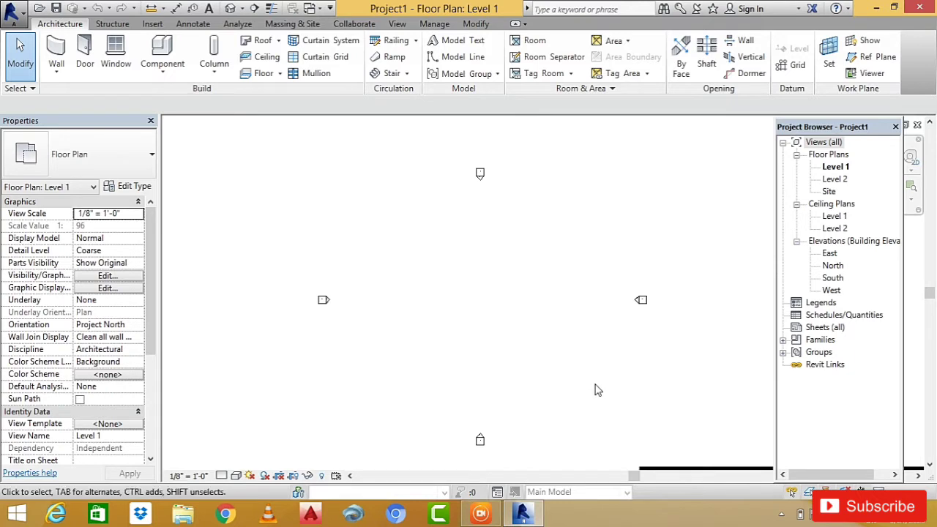
mouse_move(341, 198)
mouse_down()
mouse_move(518, 350)
mouse_move(617, 383)
mouse_move(608, 421)
mouse_move(628, 426)
mouse_up()
mouse_move(404, 349)
mouse_down()
mouse_move(387, 247)
mouse_move(576, 293)
mouse_move(594, 226)
mouse_move(588, 239)
mouse_up()
drag(828, 128, 843, 161)
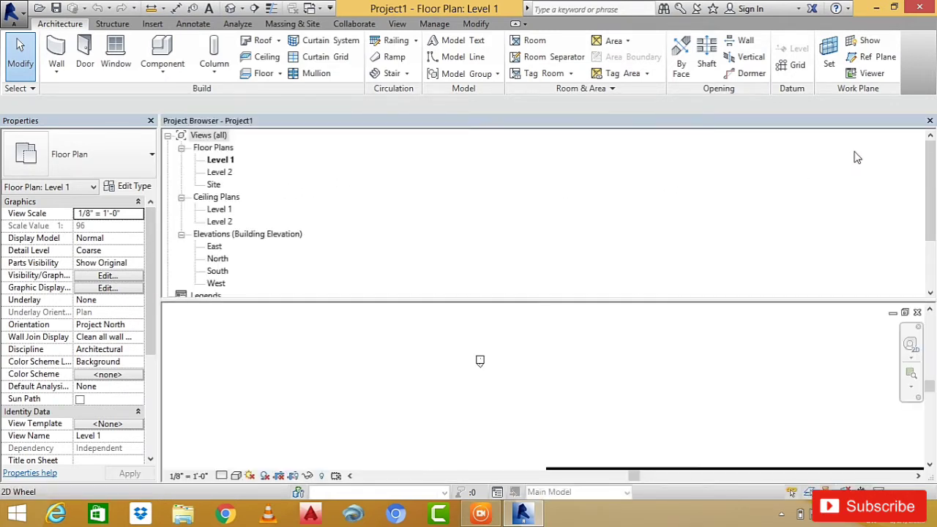
drag(419, 126, 778, 110)
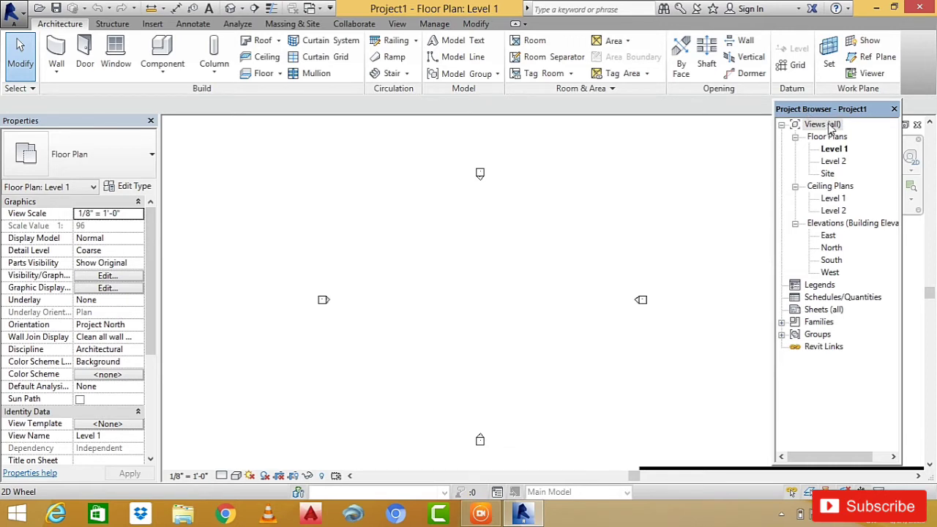
double_click(832, 128)
double_click(832, 129)
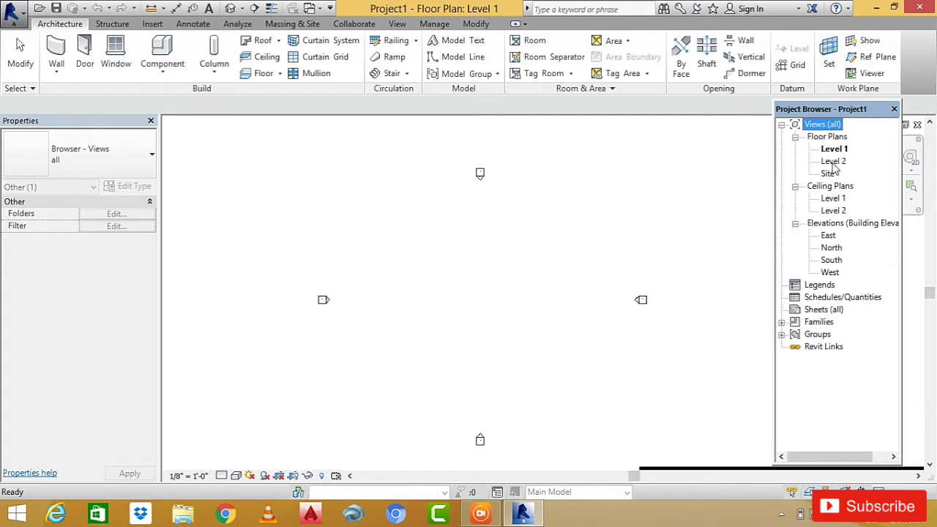
click(834, 153)
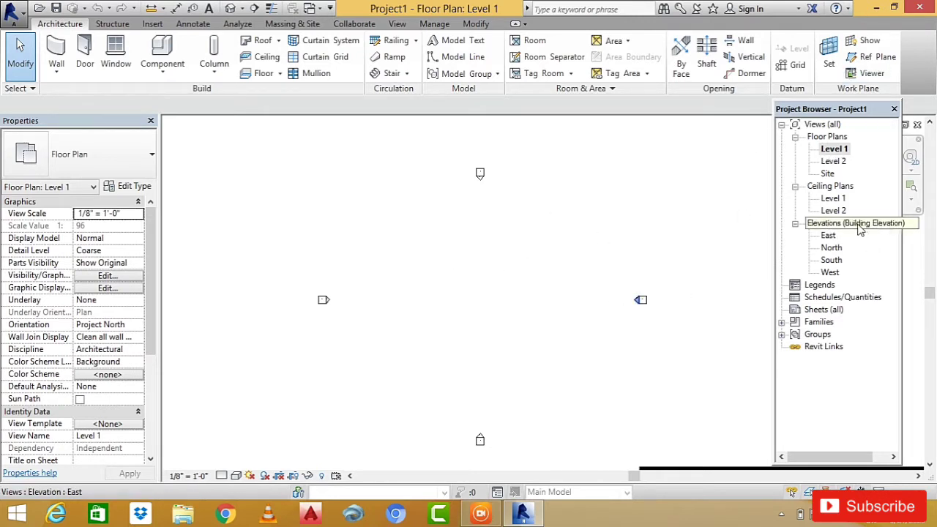
double_click(832, 248)
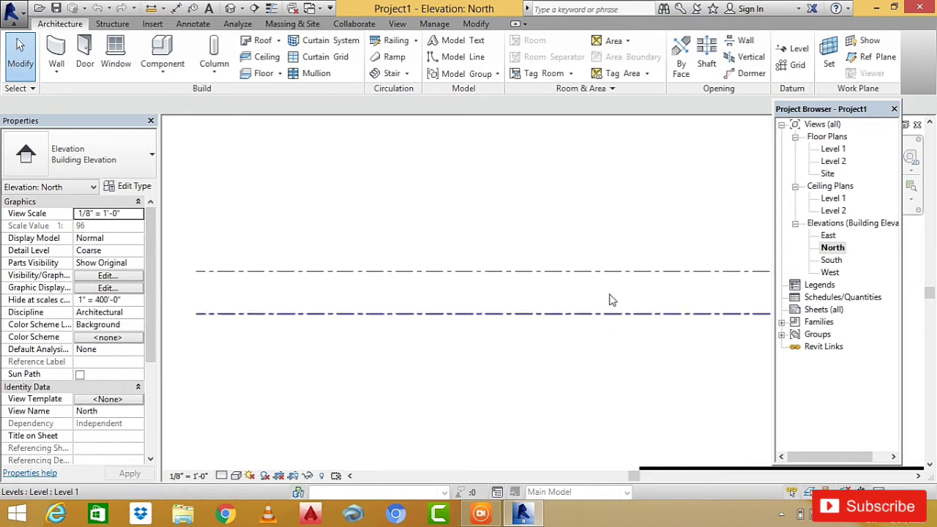
scroll(590, 305, down, 4)
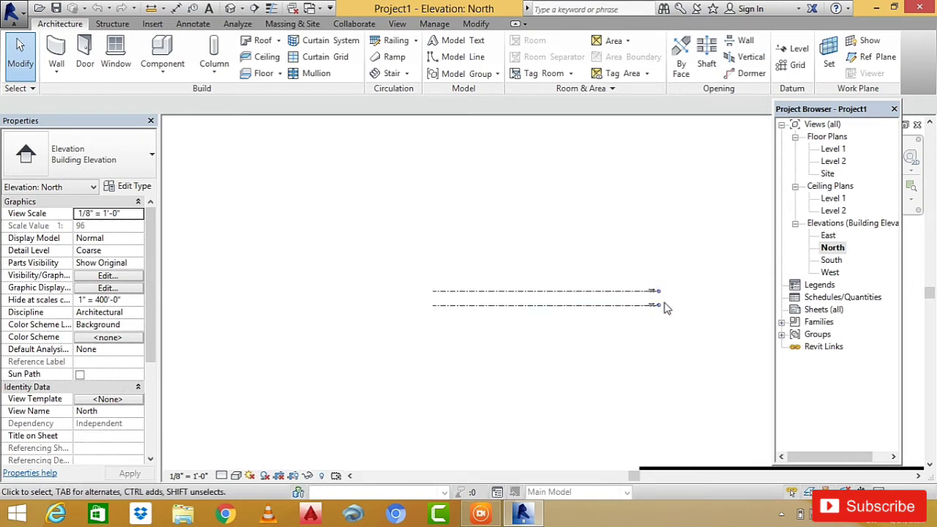
scroll(666, 307, up, 2)
scroll(579, 303, up, 2)
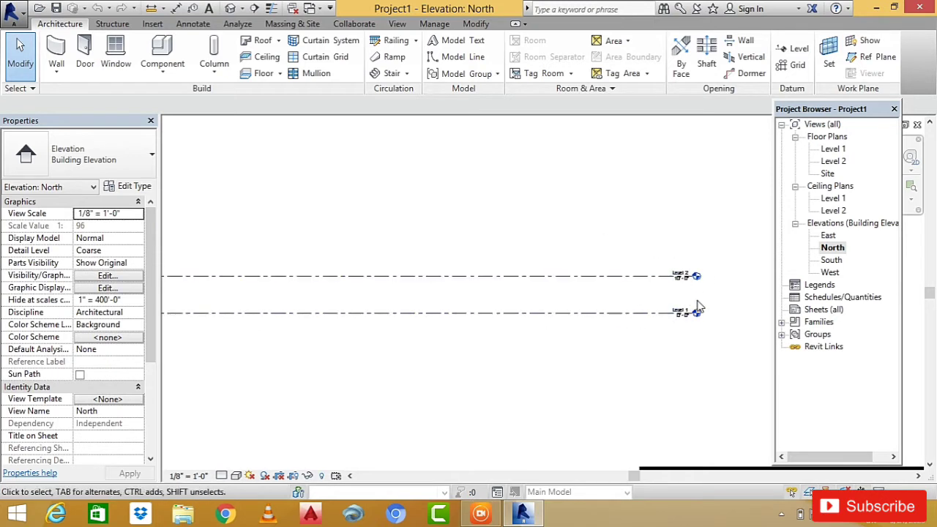
scroll(698, 304, up, 3)
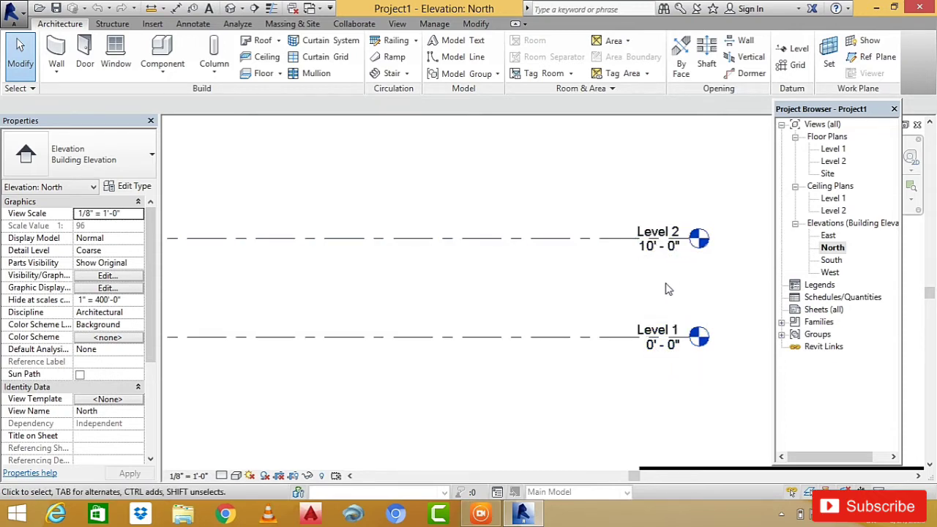
scroll(689, 243, down, 3)
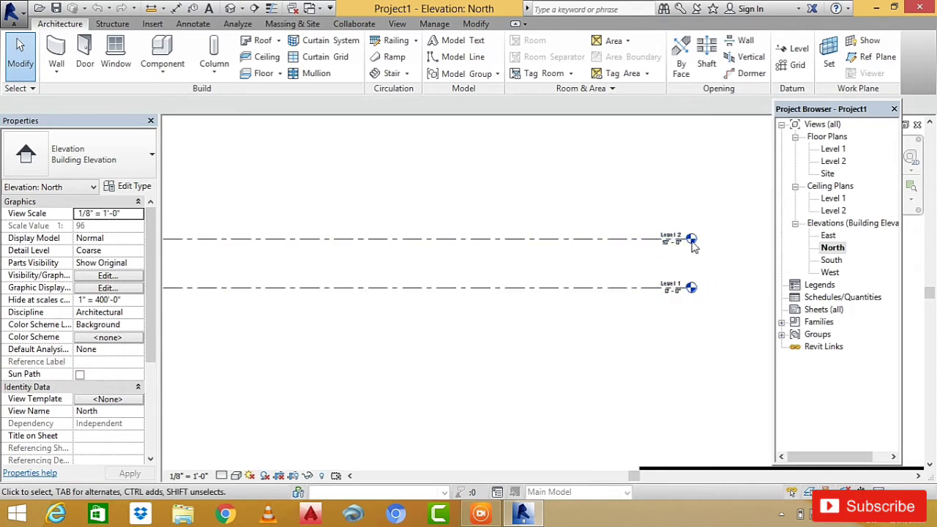
scroll(670, 275, down, 2)
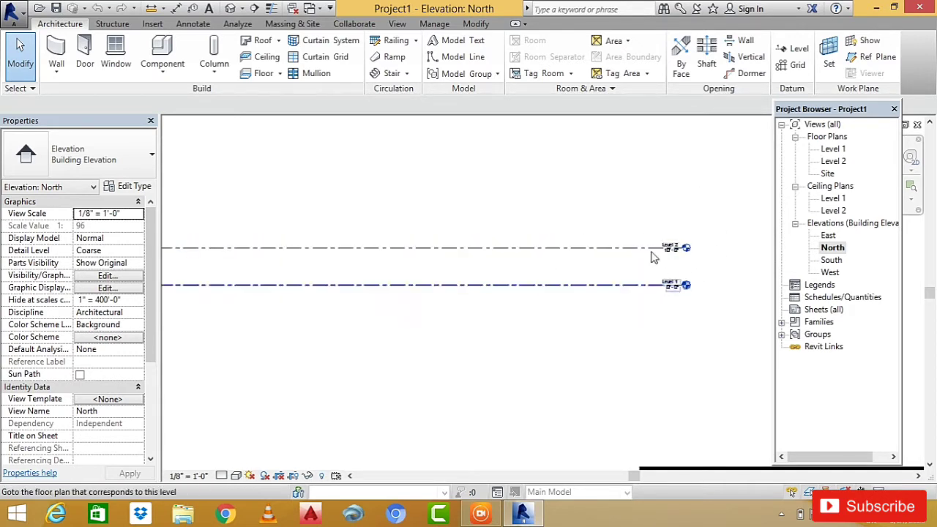
scroll(689, 274, down, 1)
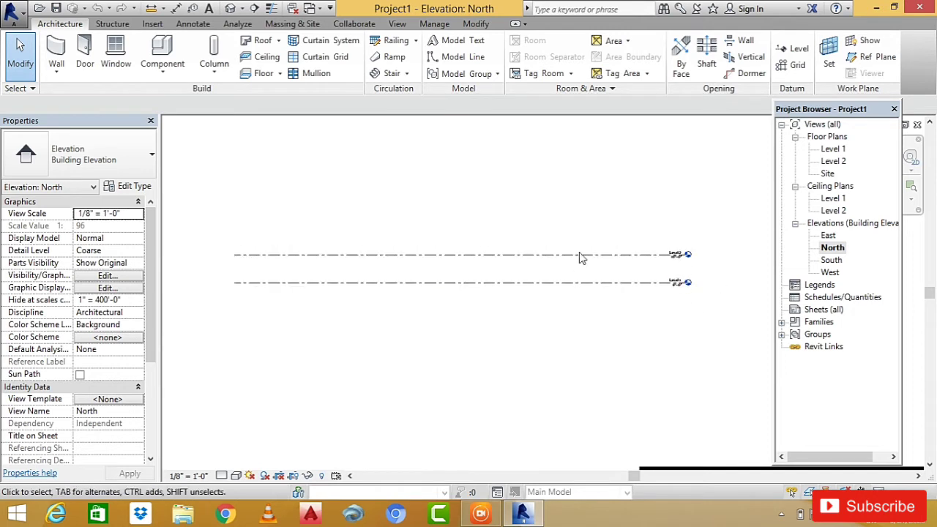
double_click(835, 150)
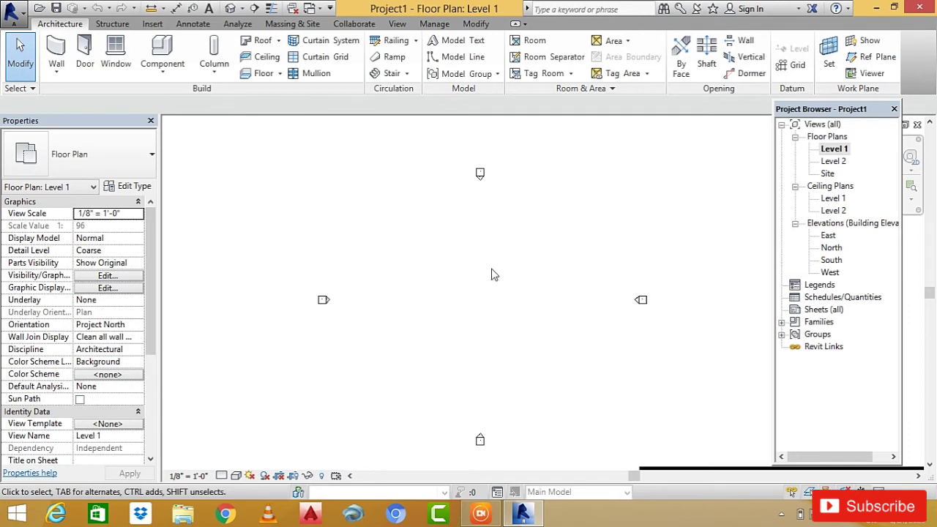
Open the Level 1 ceiling plan, then the South elevation, zooming in on the level heads.
double_click(834, 199)
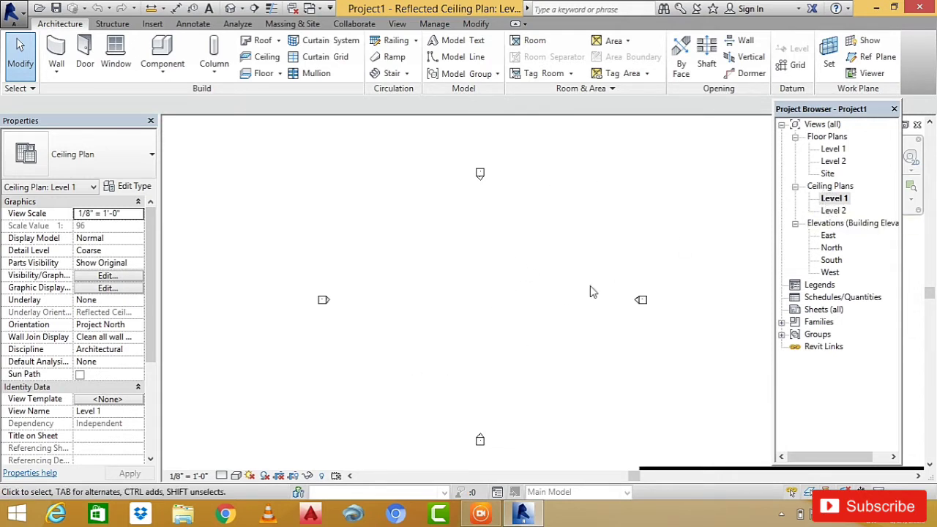
click(832, 263)
double_click(832, 262)
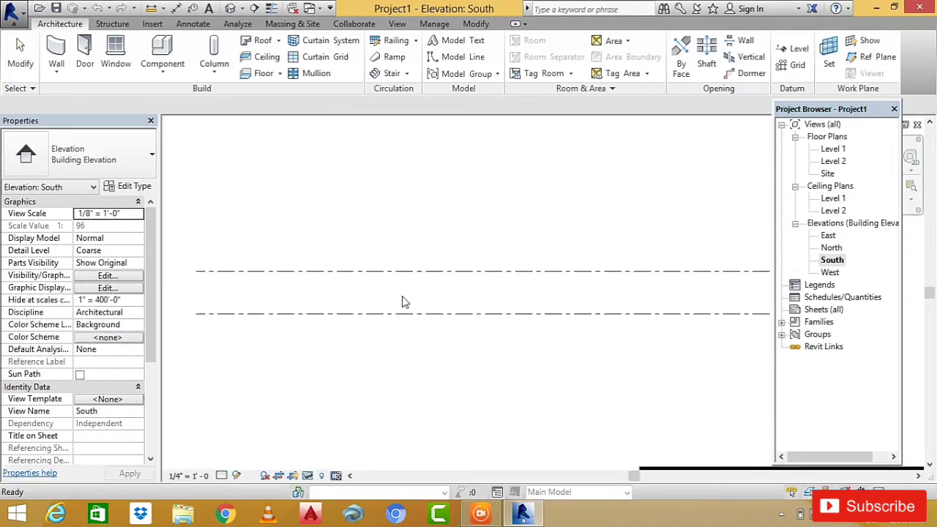
scroll(688, 300, up, 2)
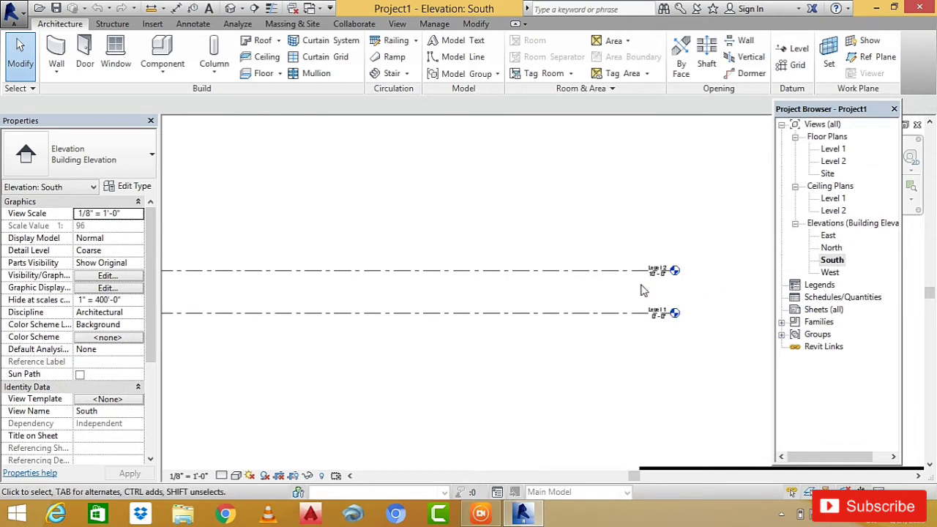
scroll(654, 300, up, 2)
scroll(654, 300, up, 2)
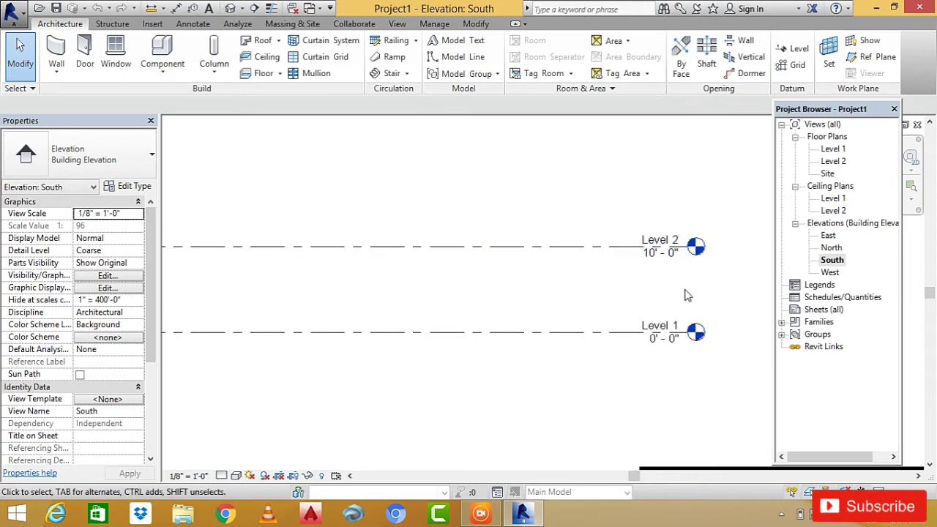
scroll(702, 295, down, 2)
scroll(661, 296, down, 2)
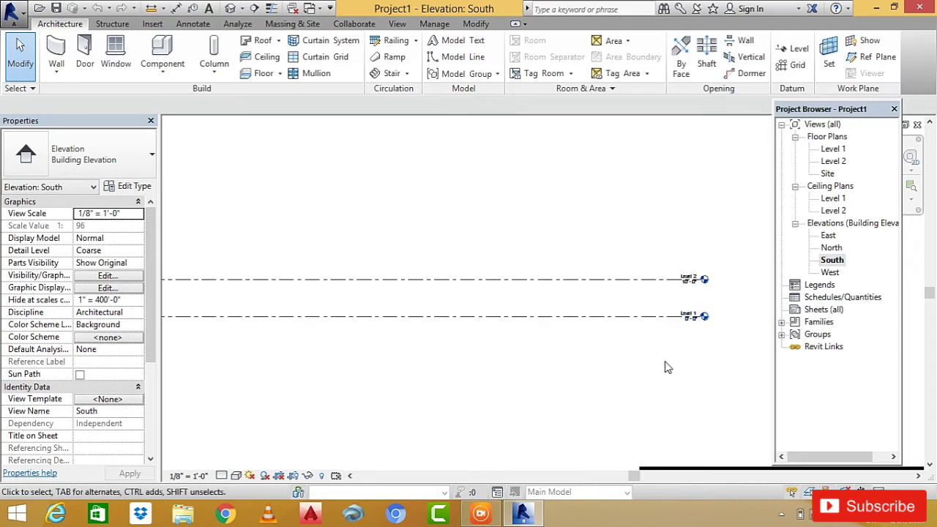
scroll(676, 367, down, 1)
scroll(675, 366, down, 1)
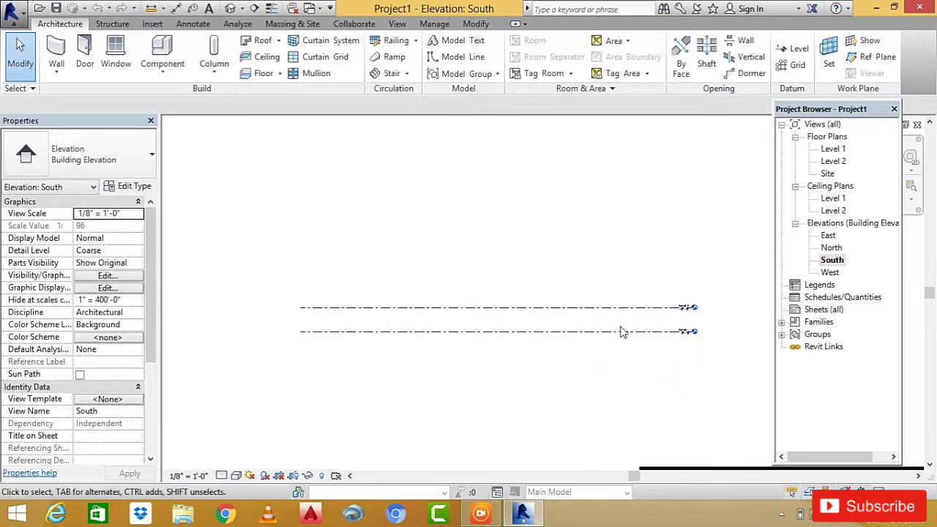
scroll(692, 313, up, 1)
scroll(703, 322, up, 2)
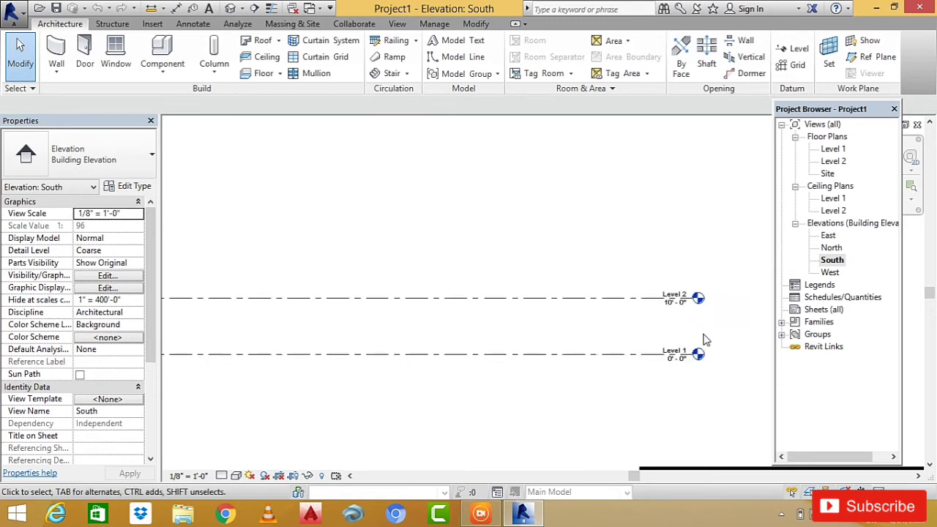
scroll(706, 338, up, 2)
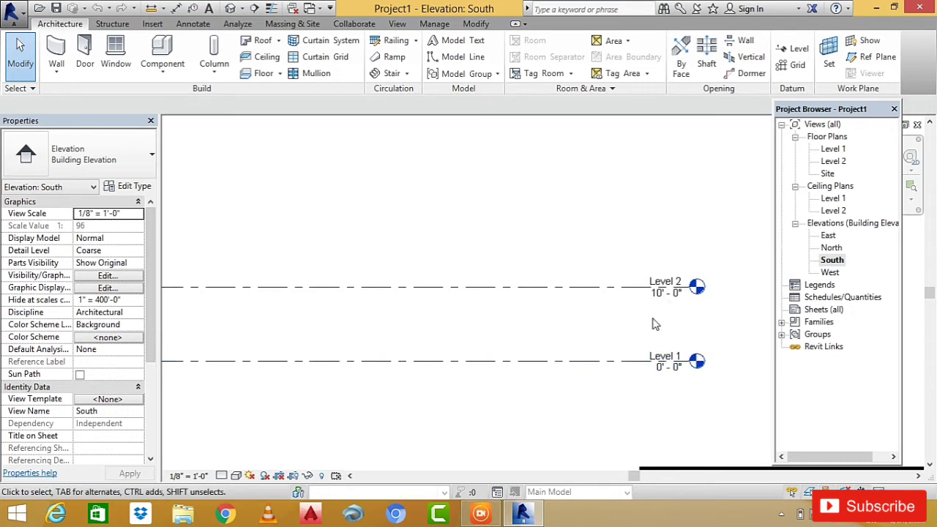
scroll(665, 326, down, 1)
scroll(665, 323, down, 2)
scroll(667, 321, up, 1)
scroll(665, 322, up, 1)
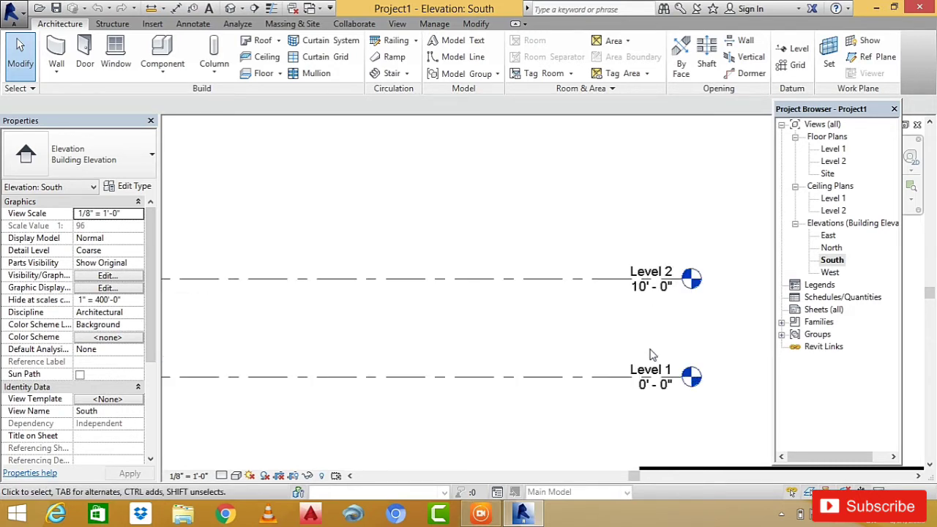
scroll(677, 327, down, 2)
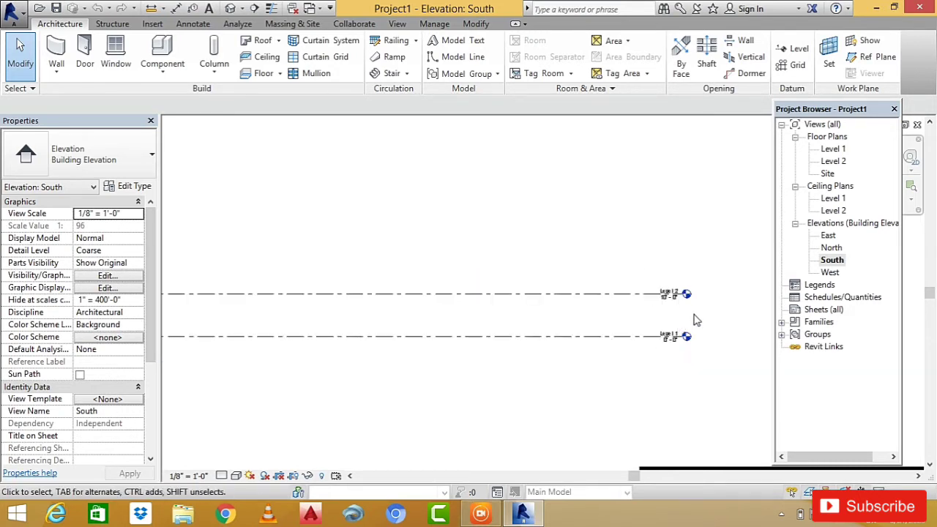
scroll(674, 329, down, 1)
scroll(674, 331, up, 2)
scroll(673, 322, up, 1)
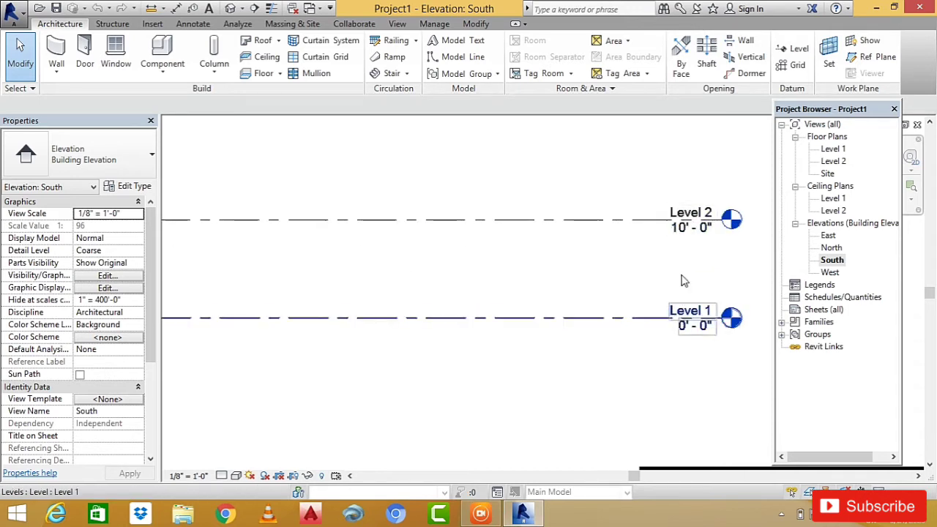
scroll(714, 274, down, 2)
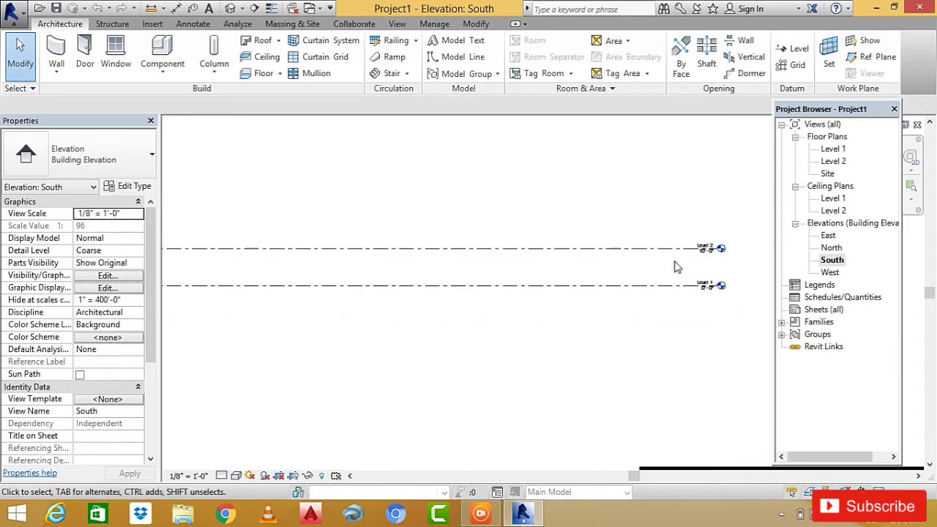
scroll(675, 286, down, 1)
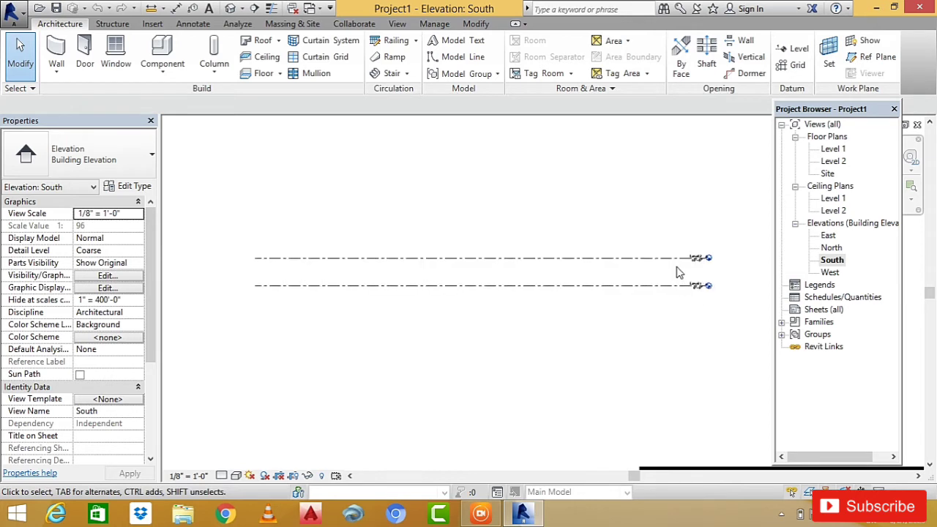
scroll(677, 287, up, 3)
Select the Level 1 line at 0' - 0" to inspect it against Level 2 at 10' - 0".
click(735, 313)
scroll(735, 313, up, 2)
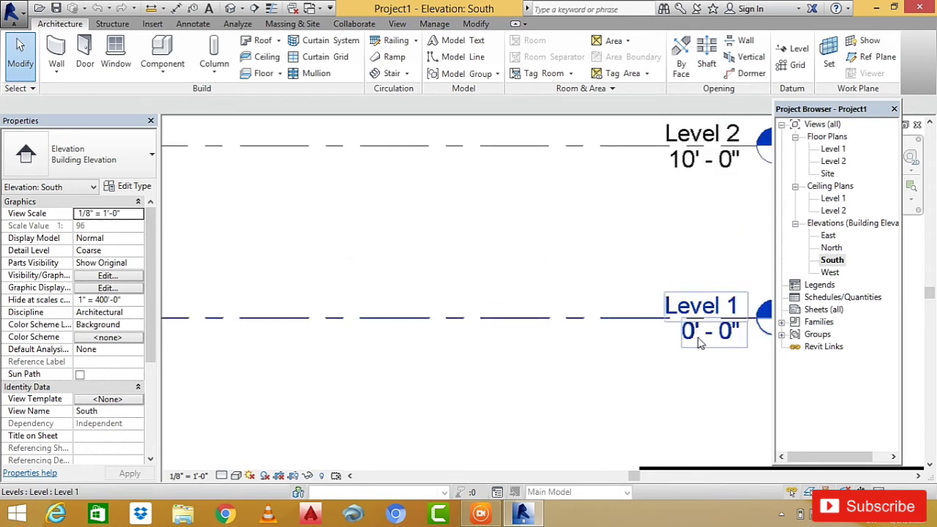
click(652, 357)
scroll(586, 344, down, 3)
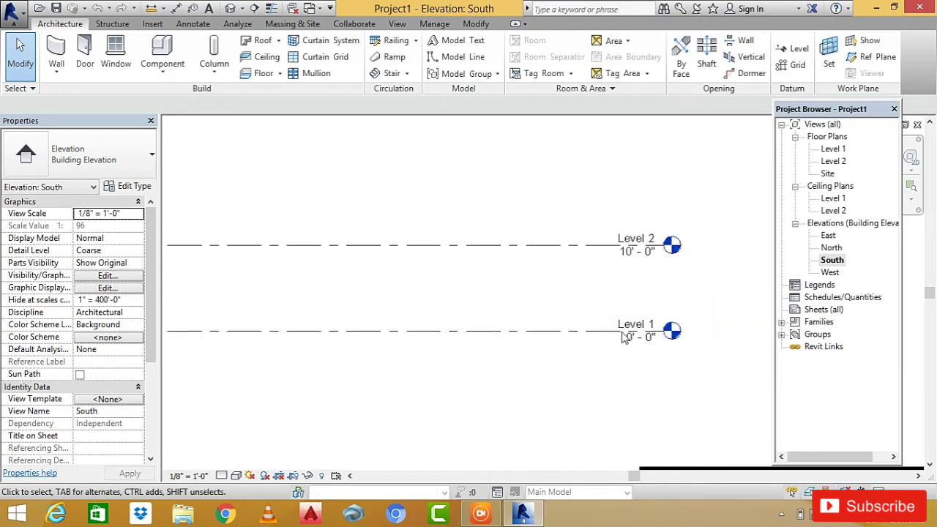
click(624, 337)
scroll(625, 337, up, 1)
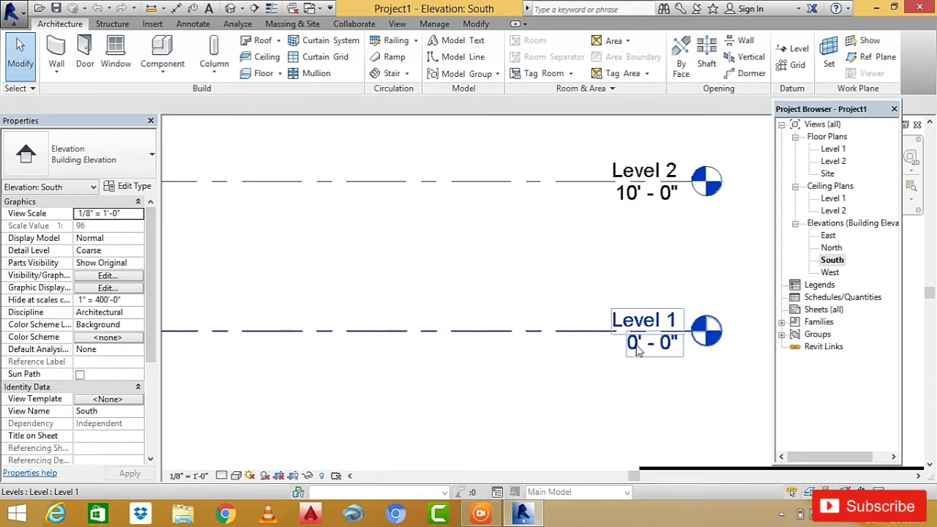
scroll(560, 375, down, 1)
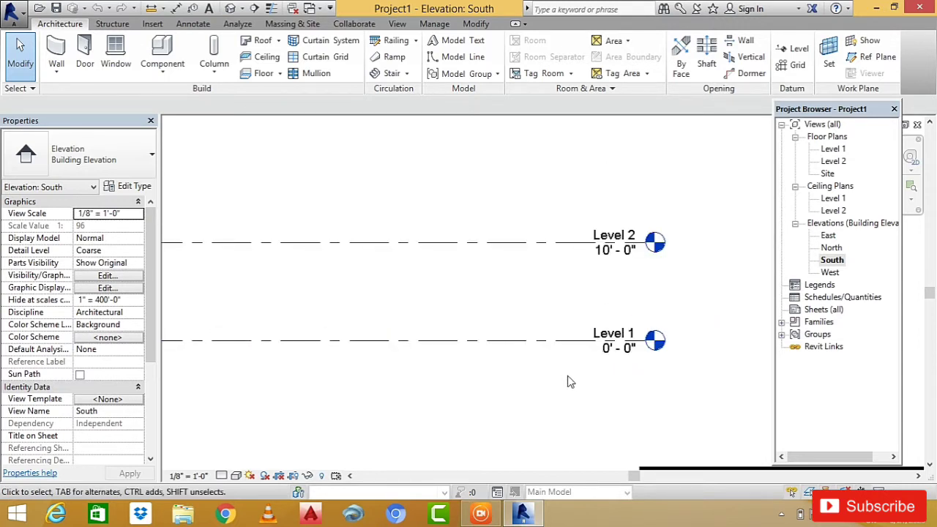
scroll(575, 388, down, 1)
scroll(615, 290, up, 2)
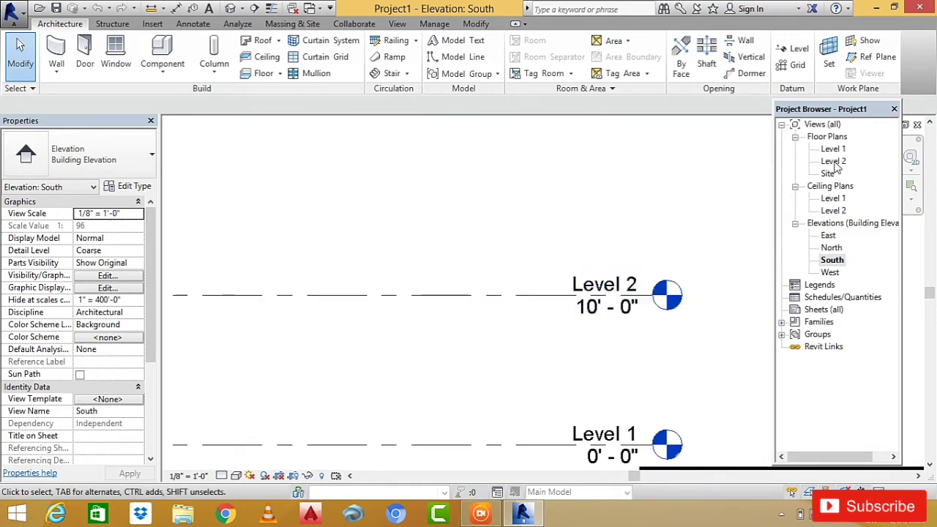
double_click(834, 161)
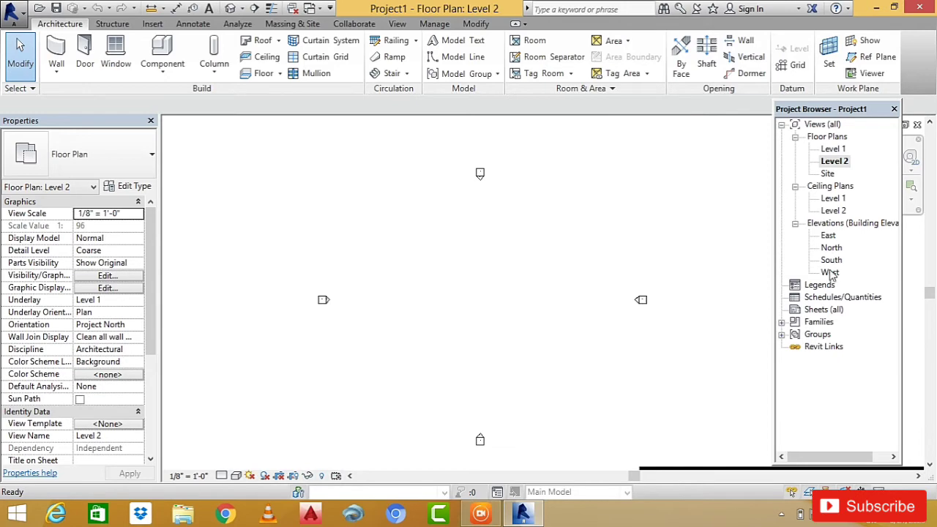
double_click(832, 260)
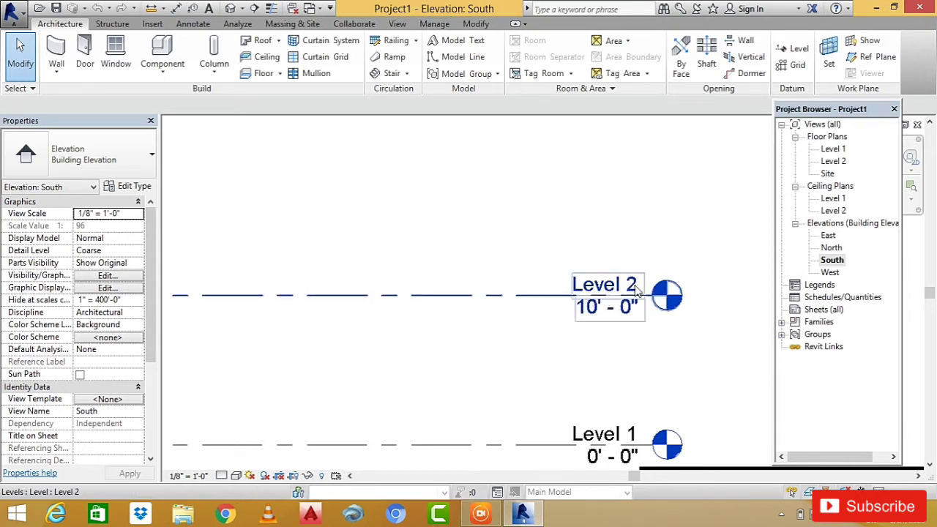
scroll(594, 334, down, 3)
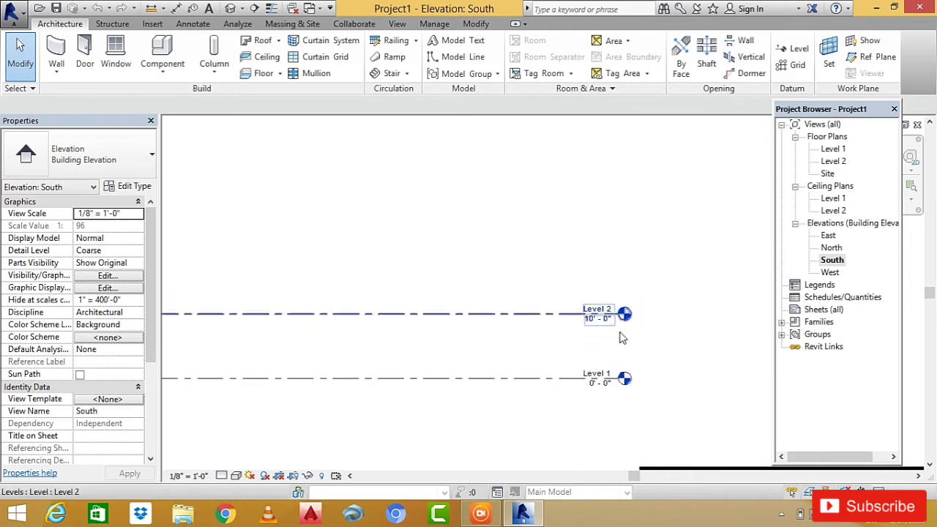
scroll(599, 373, up, 2)
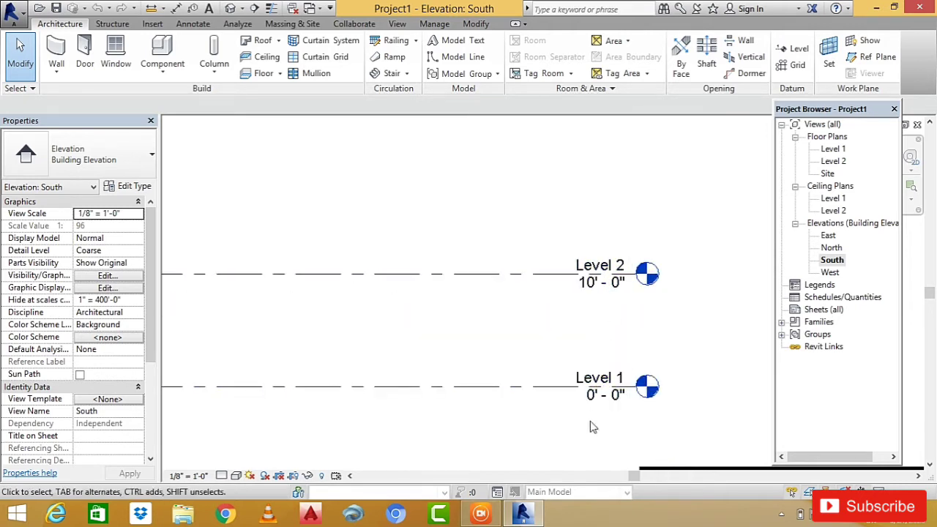
mouse_move(320, 147)
mouse_down()
mouse_move(467, 386)
mouse_move(439, 220)
mouse_up()
scroll(697, 315, down, 3)
scroll(623, 307, up, 3)
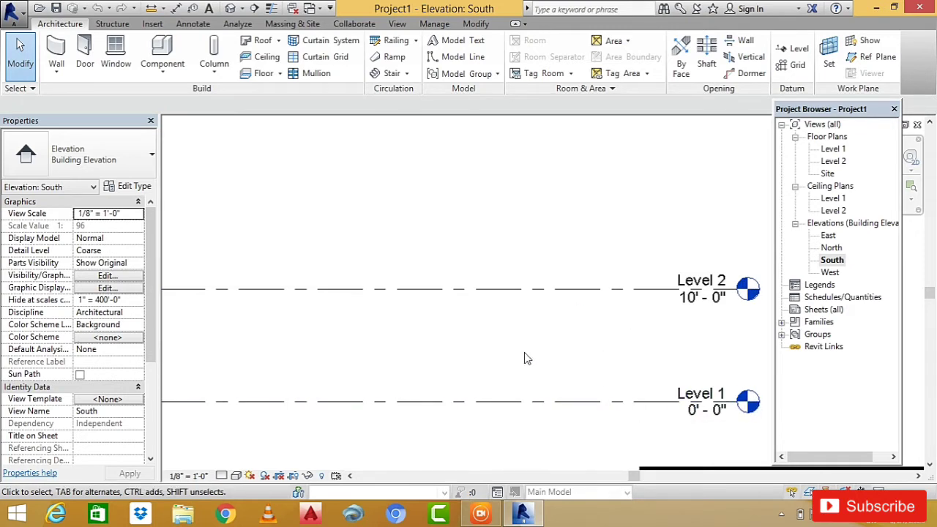
scroll(551, 350, down, 2)
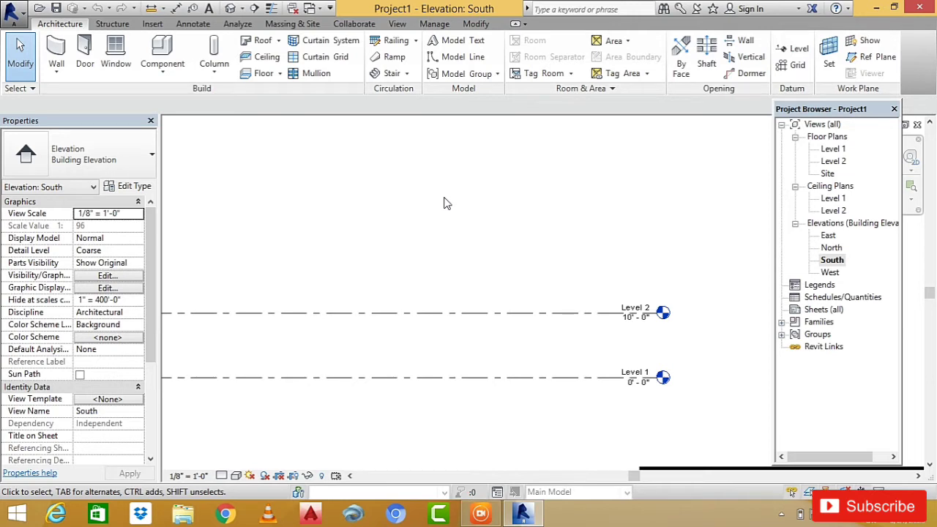
scroll(596, 329, down, 2)
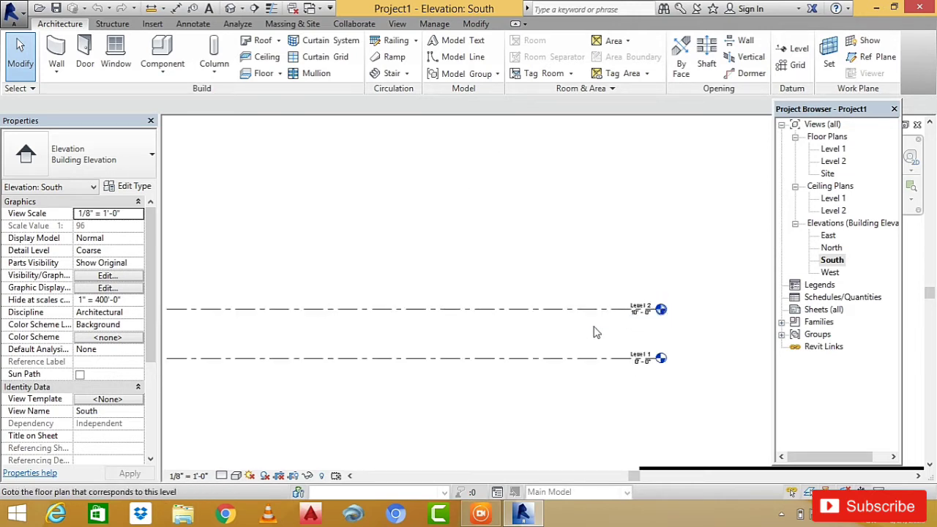
scroll(596, 326, down, 2)
scroll(649, 331, up, 4)
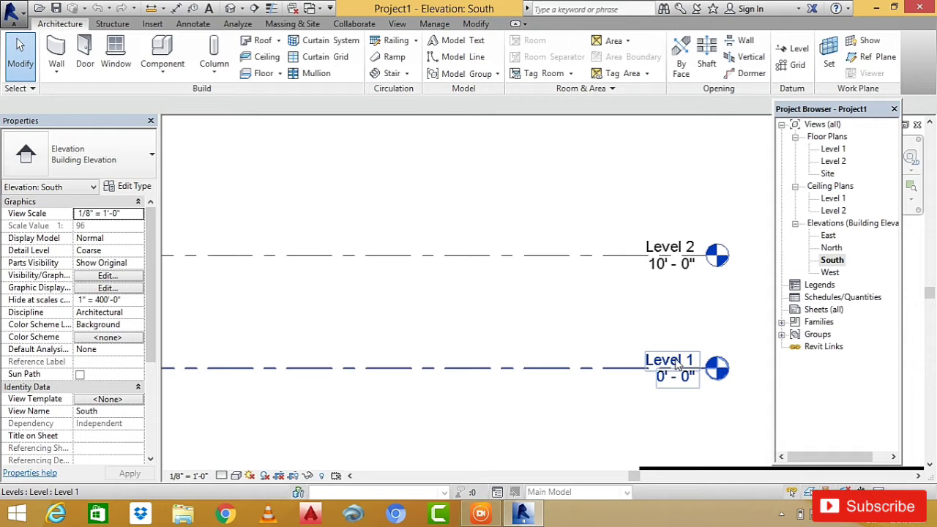
click(678, 366)
Try renaming Level 1, then undo the misspelled name.
double_click(672, 362)
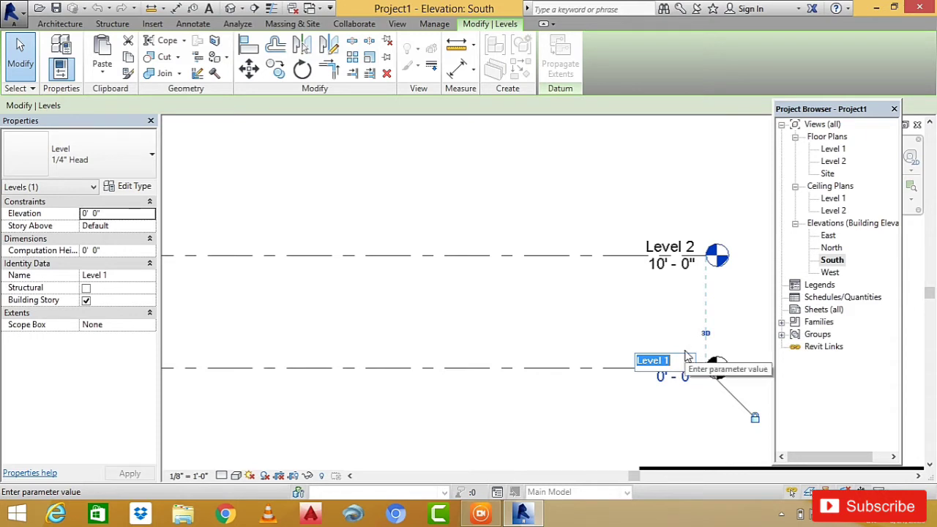
text(GROUNF F)
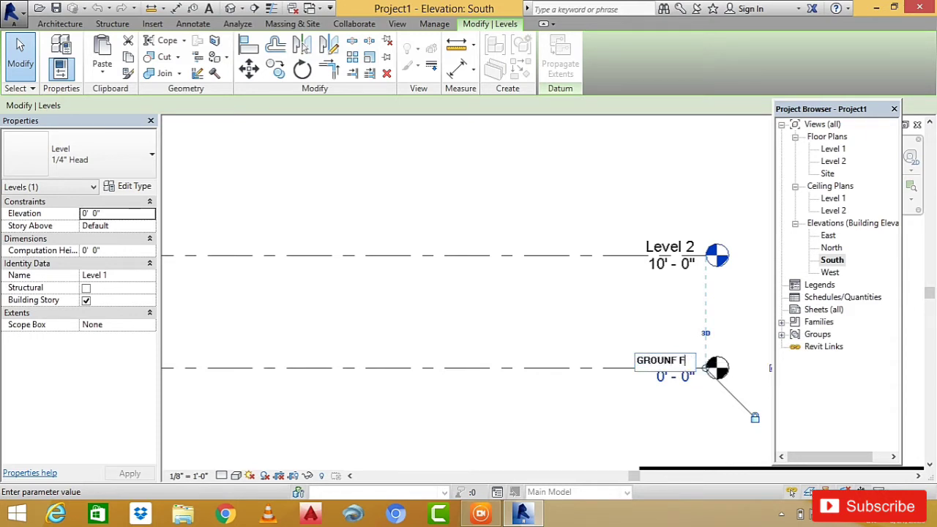
text(LOOR)
key(Return)
key(Return)
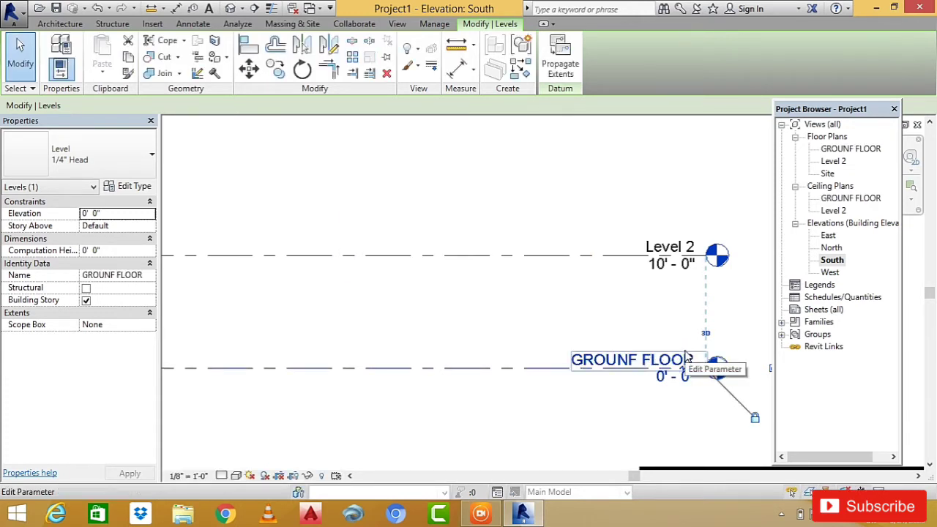
key(ctrl+z)
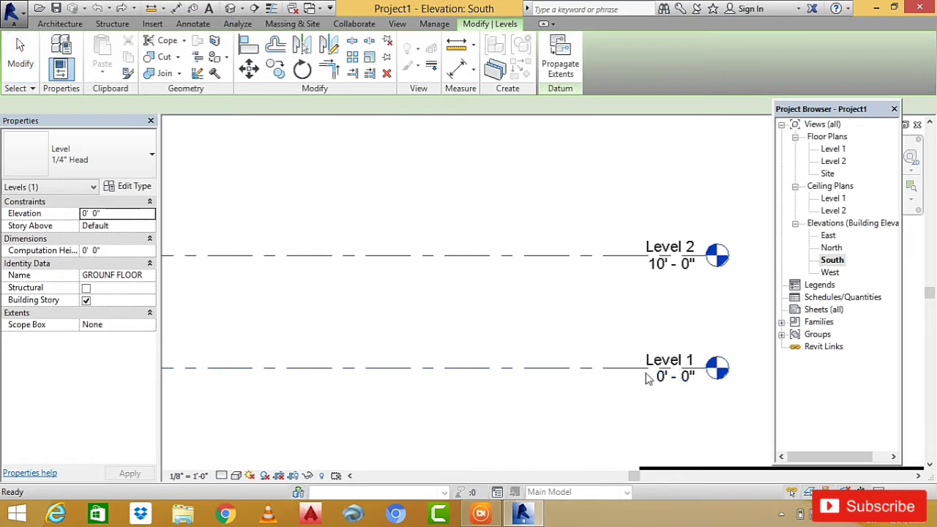
key(Escape)
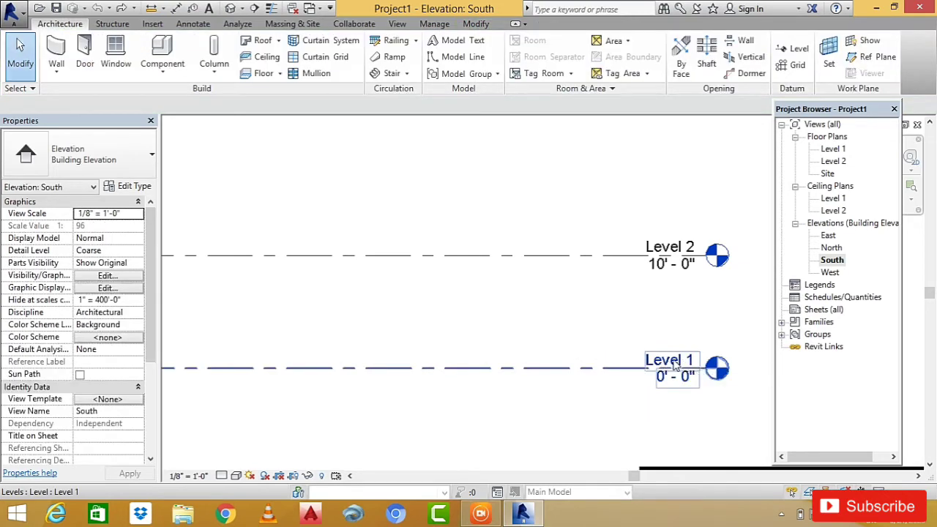
Rename Level 1 to GROUND FLOOR and rename its matching plan views too.
click(675, 366)
click(674, 361)
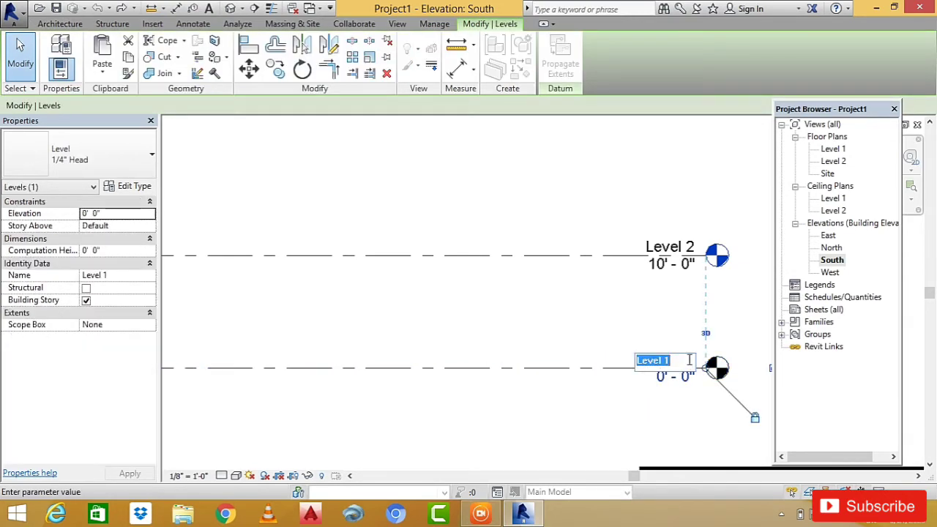
text(GR)
text(OOR)
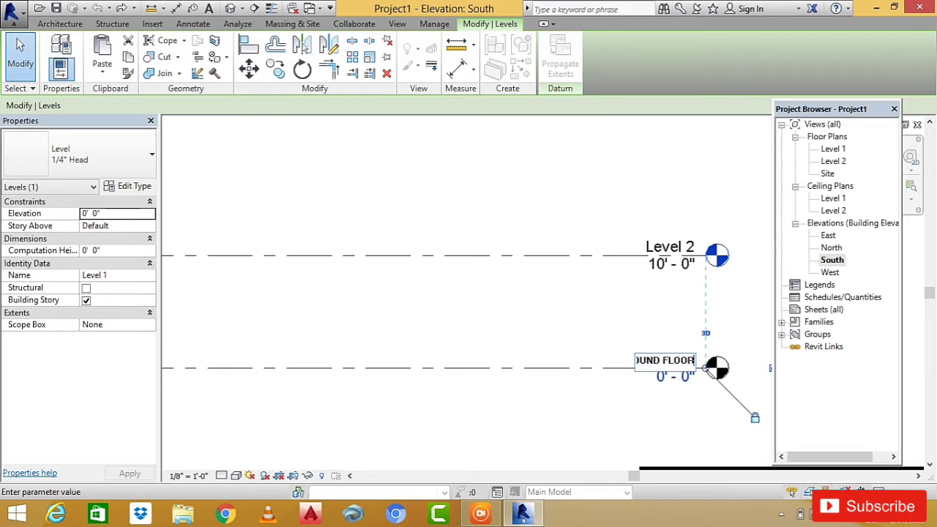
key(Return)
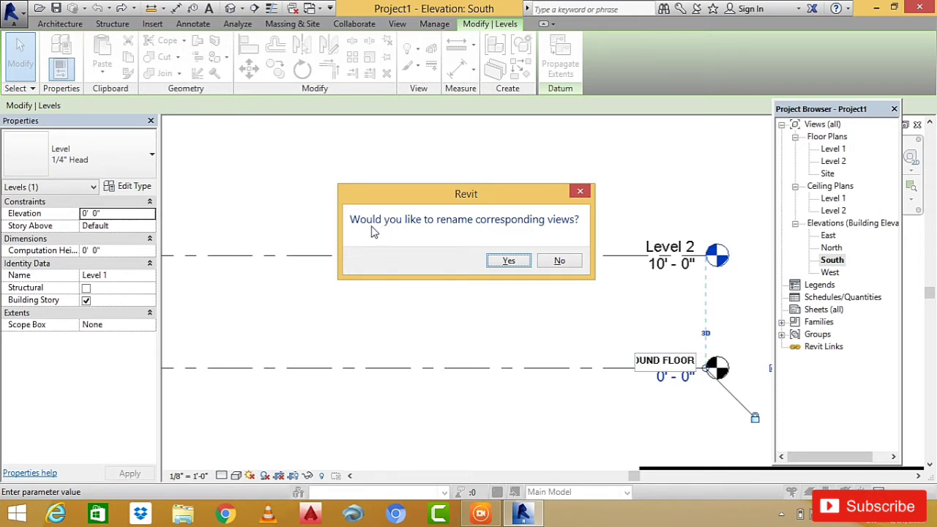
click(510, 262)
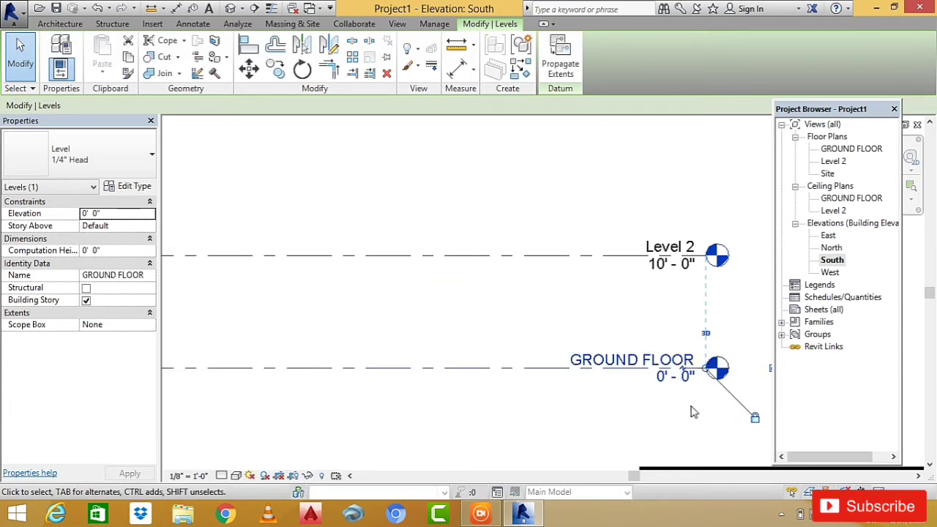
scroll(646, 410, down, 2)
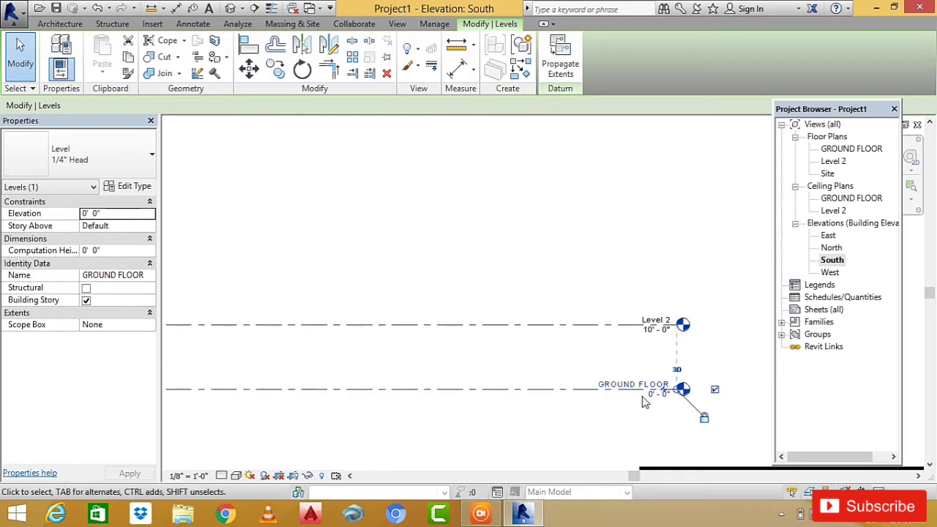
scroll(645, 402, up, 3)
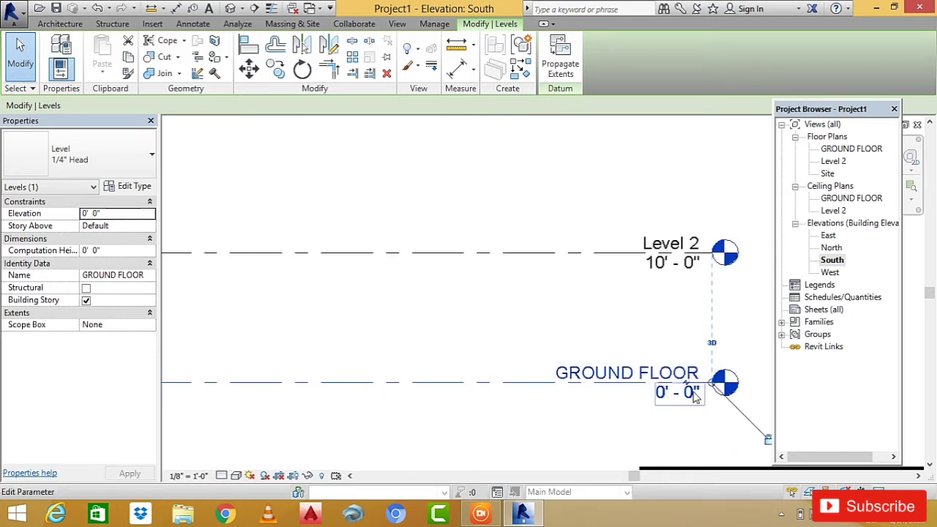
click(696, 396)
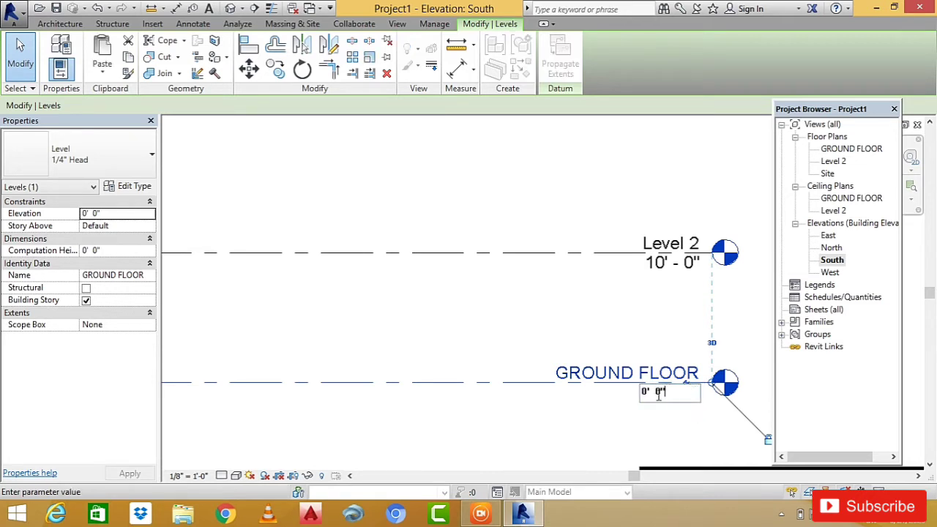
drag(659, 394, 630, 399)
text(5)
key(Return)
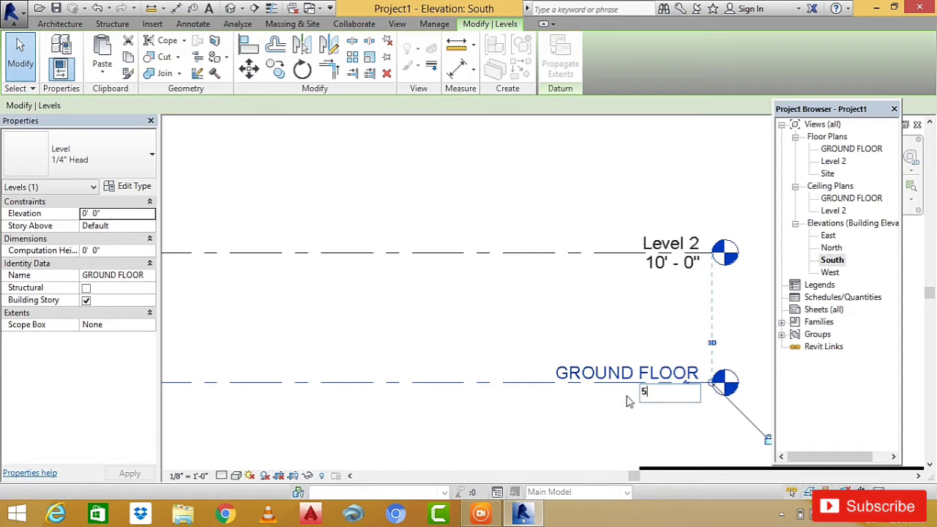
scroll(659, 370, down, 2)
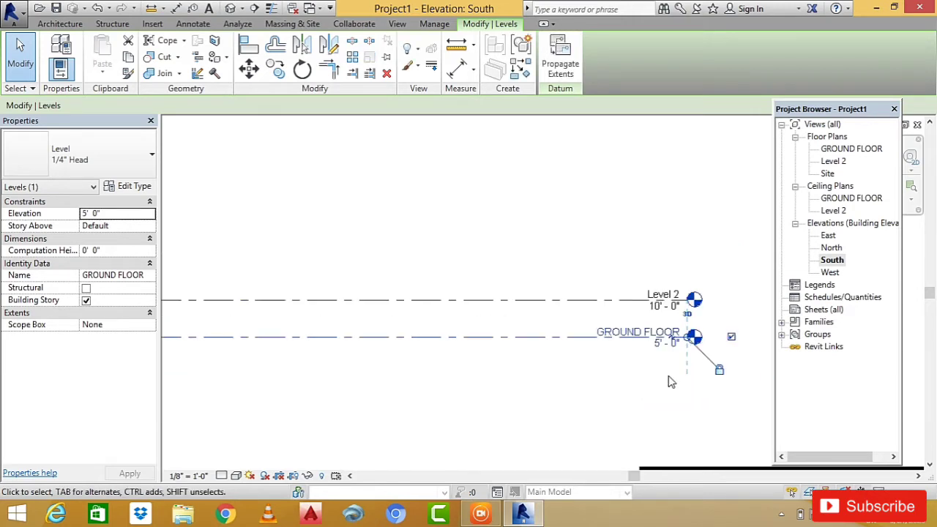
scroll(683, 388, up, 2)
click(694, 372)
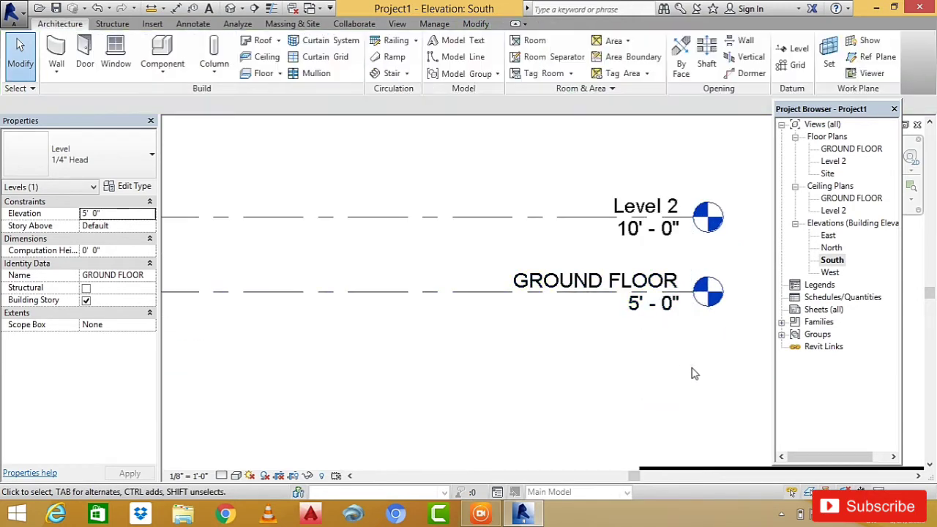
key(ctrl+z)
scroll(698, 381, down, 1)
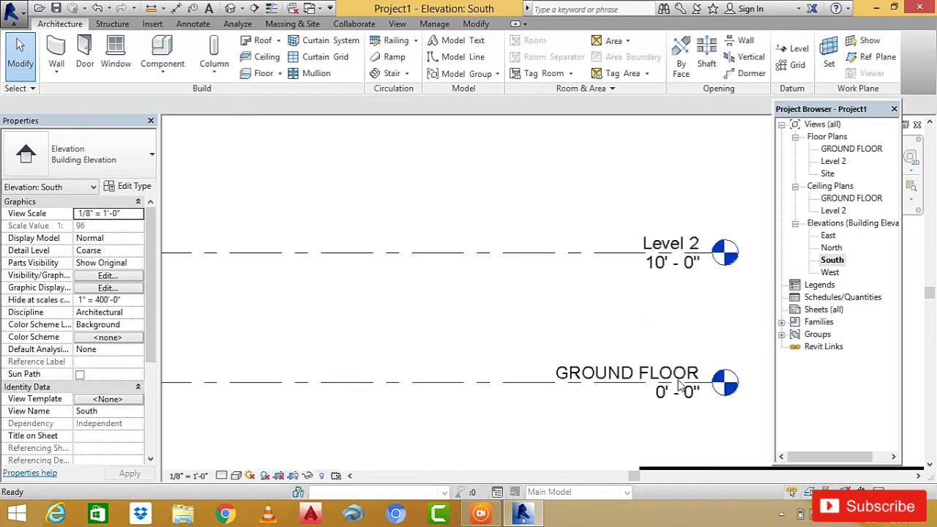
scroll(626, 347, down, 2)
key(Escape)
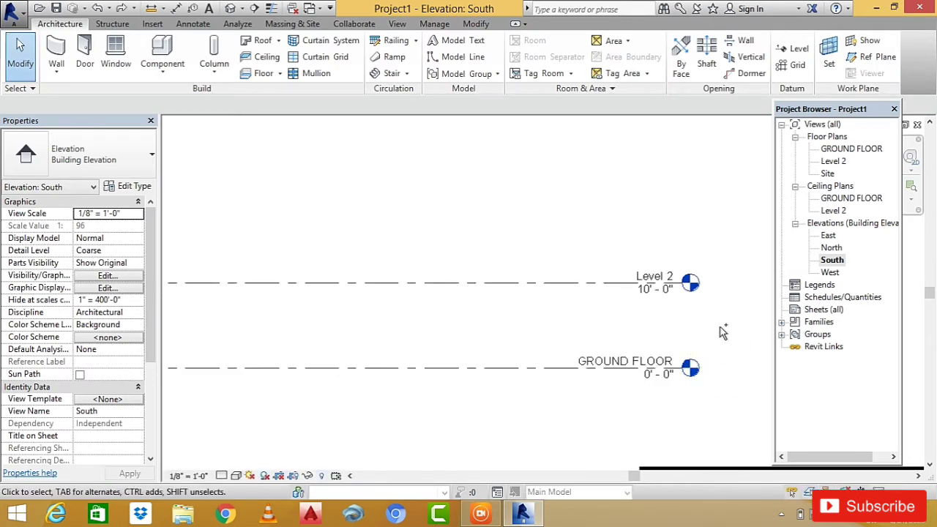
scroll(652, 359, down, 2)
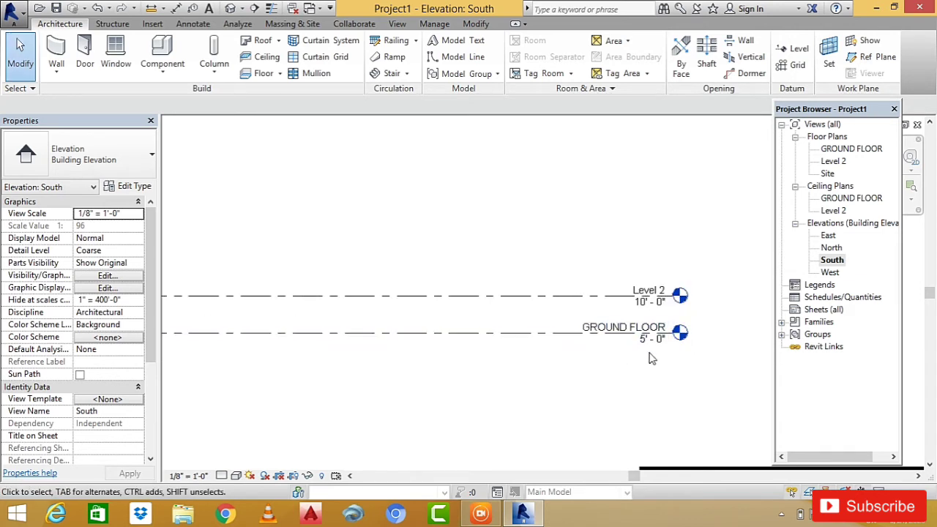
scroll(688, 357, up, 1)
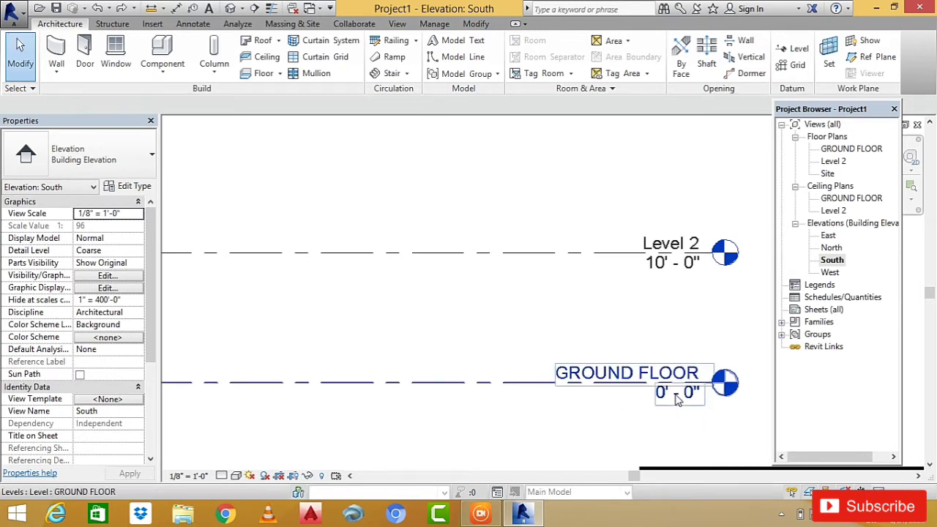
scroll(666, 355, down, 4)
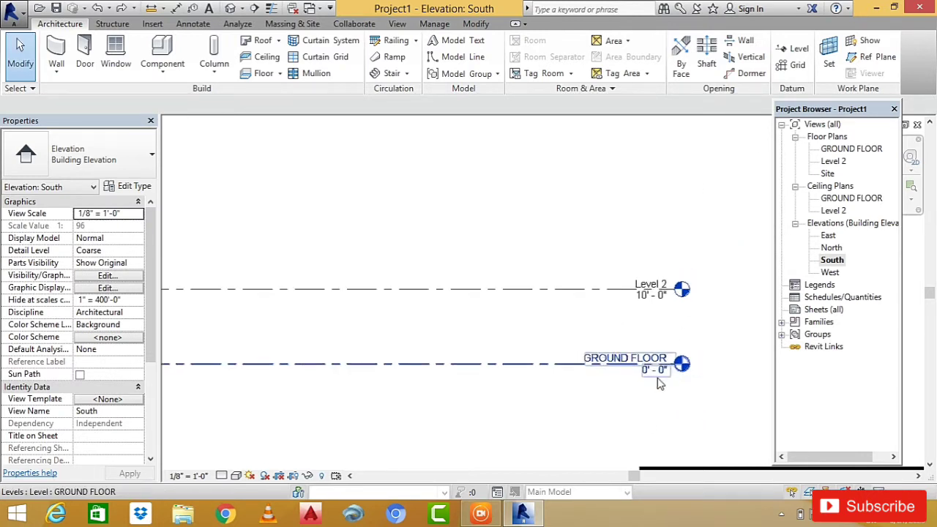
scroll(667, 359, up, 3)
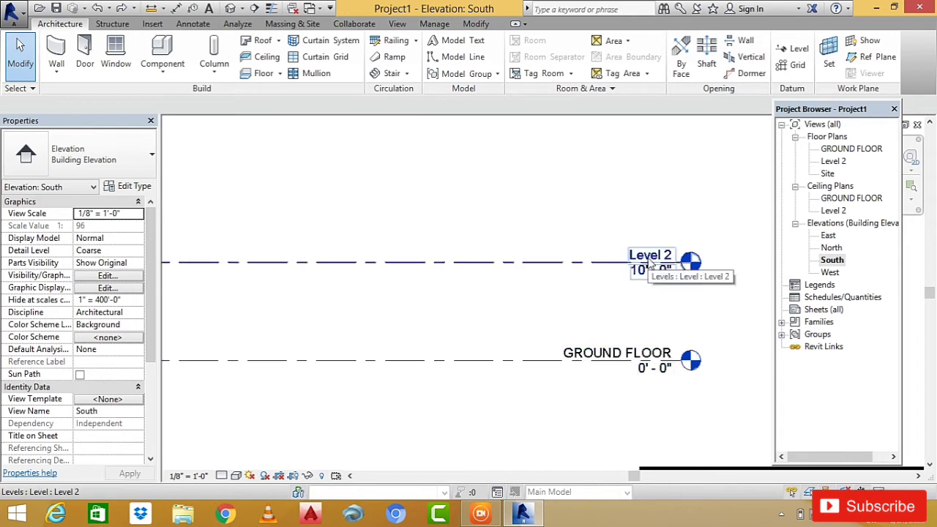
scroll(649, 268, up, 1)
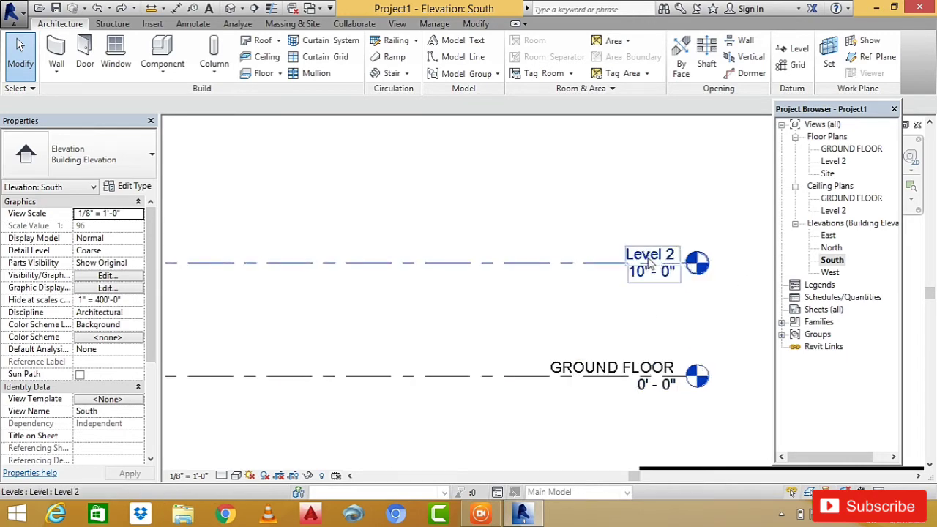
Rename Level 2 to PLINTH and accept renaming its floor and ceiling plan views.
double_click(650, 257)
text(PLINTH)
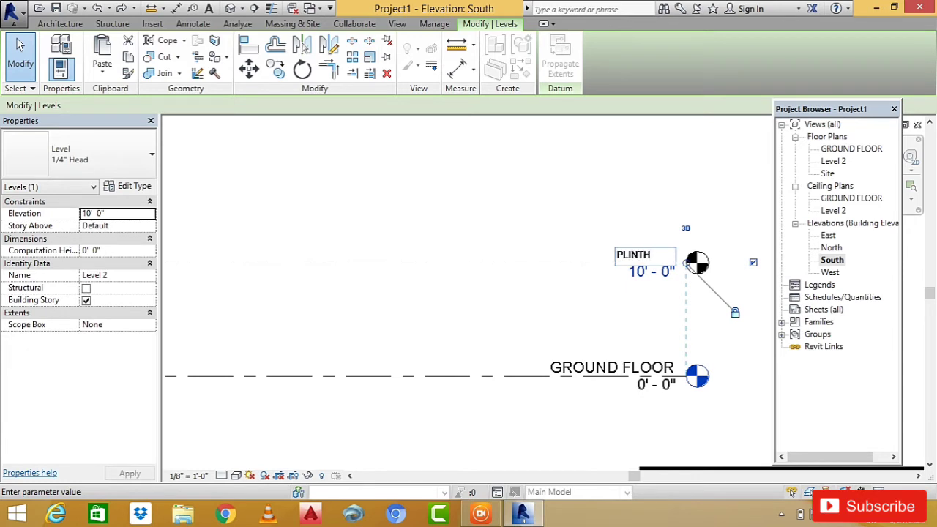
key(Return)
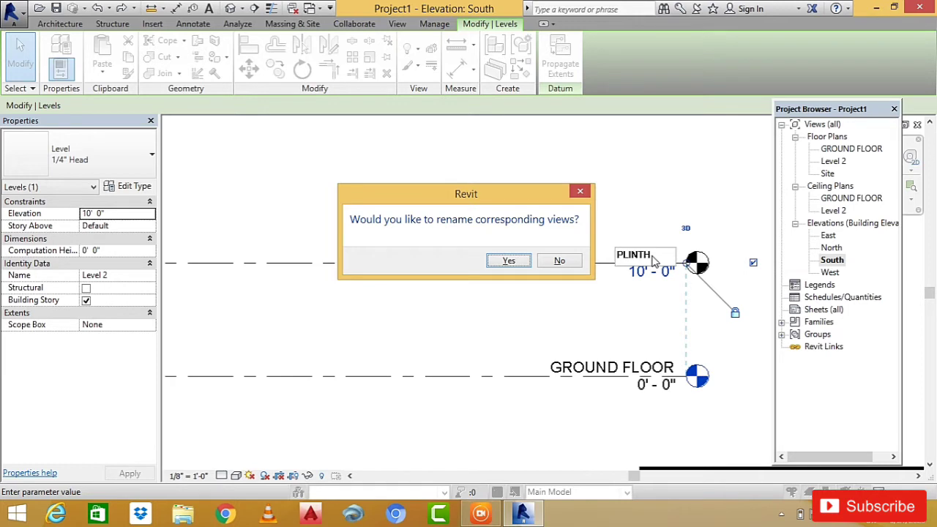
key(Return)
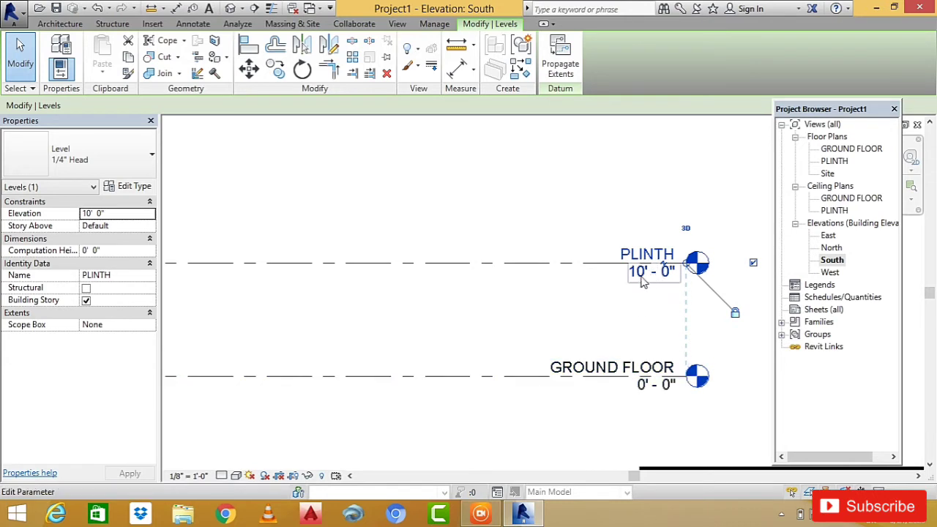
scroll(641, 282, down, 1)
Change the PLINTH elevation value from 10' - 0" to 15 feet.
scroll(643, 282, down, 2)
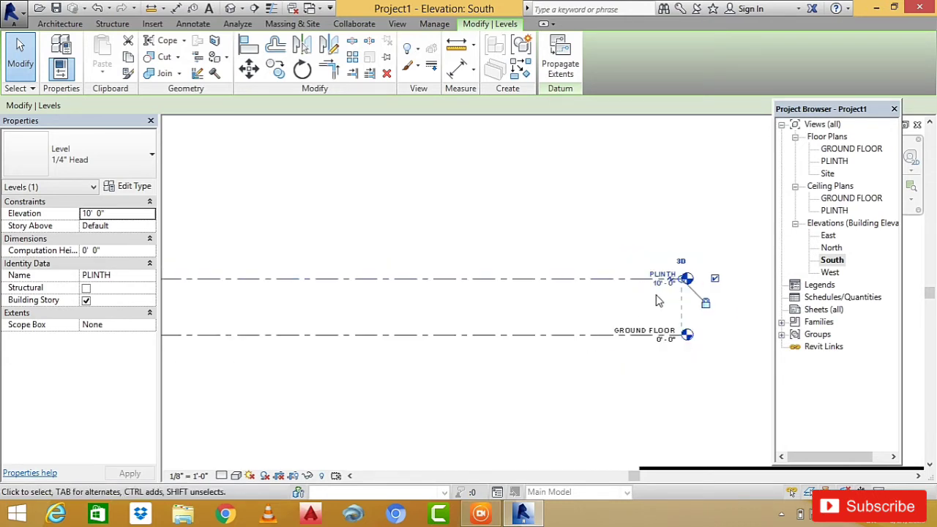
scroll(648, 278, up, 1)
scroll(656, 274, up, 2)
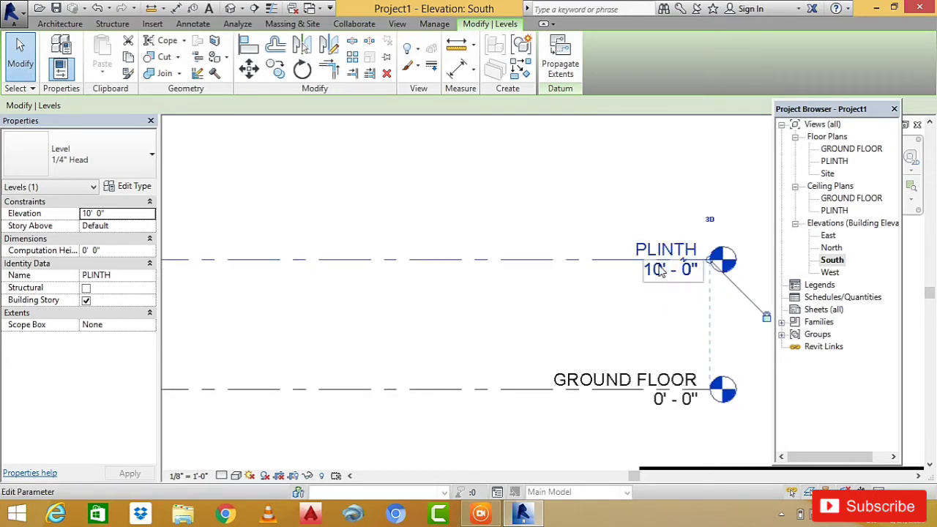
click(661, 270)
drag(690, 270, 643, 328)
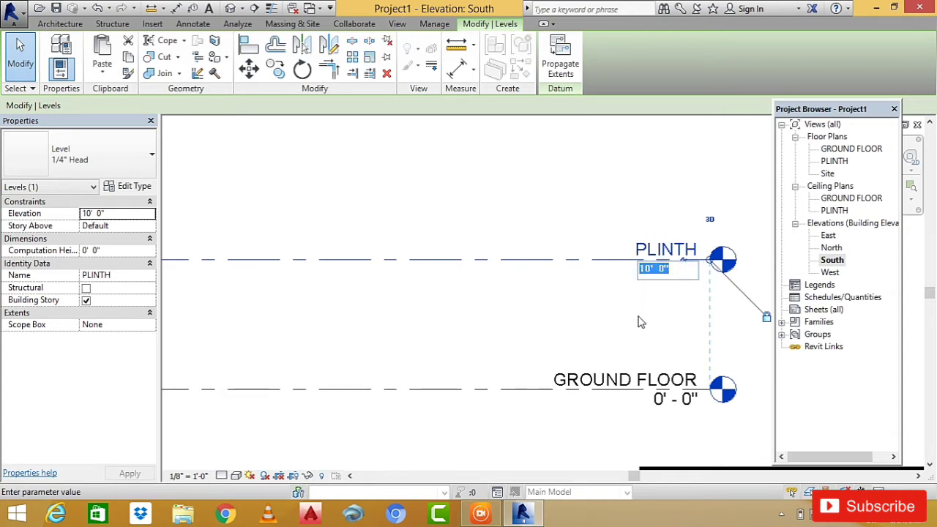
text(15)
key(Return)
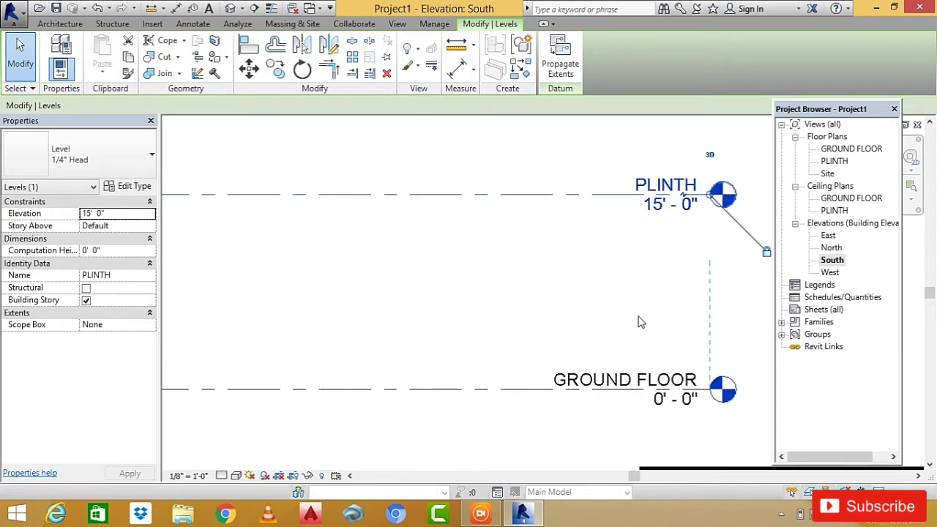
scroll(641, 297, down, 2)
click(633, 313)
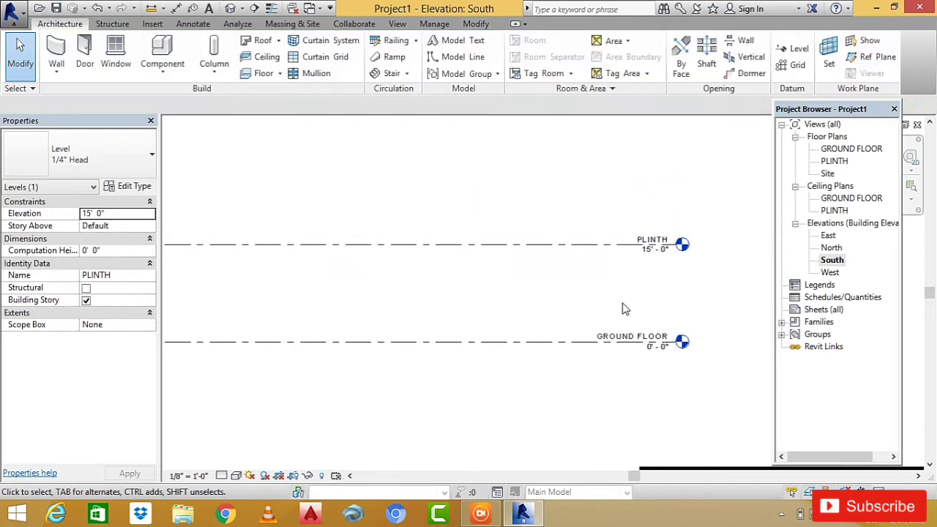
click(684, 304)
scroll(685, 304, down, 2)
scroll(685, 304, up, 3)
scroll(630, 241, up, 2)
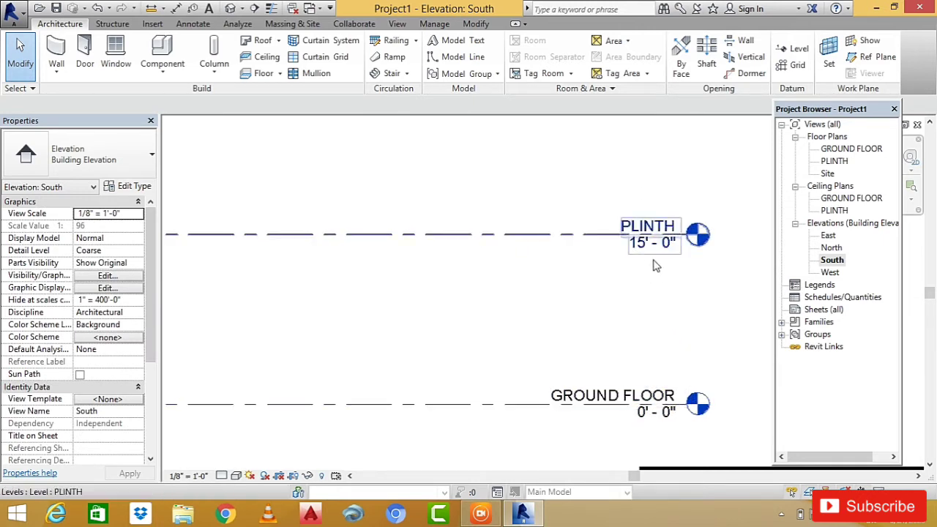
scroll(676, 298, down, 3)
scroll(694, 329, down, 1)
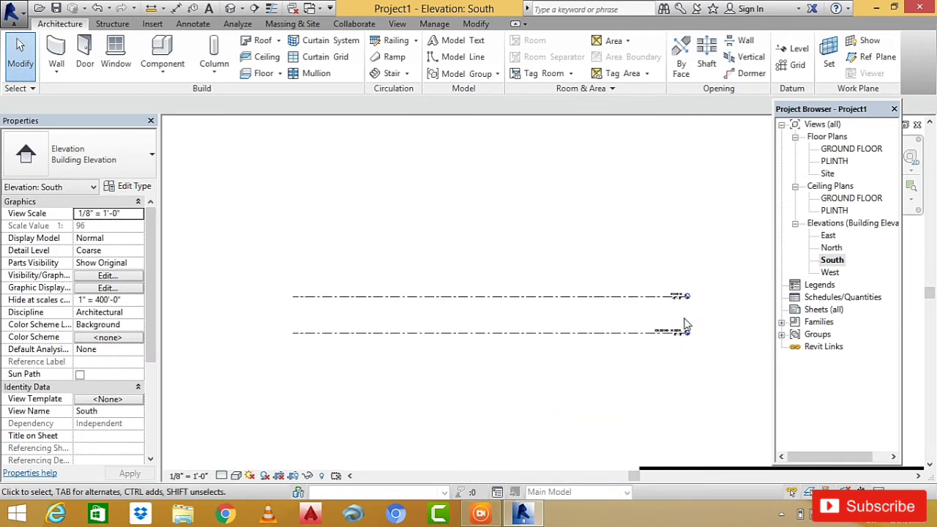
scroll(685, 323, up, 1)
scroll(674, 320, up, 2)
scroll(681, 320, up, 2)
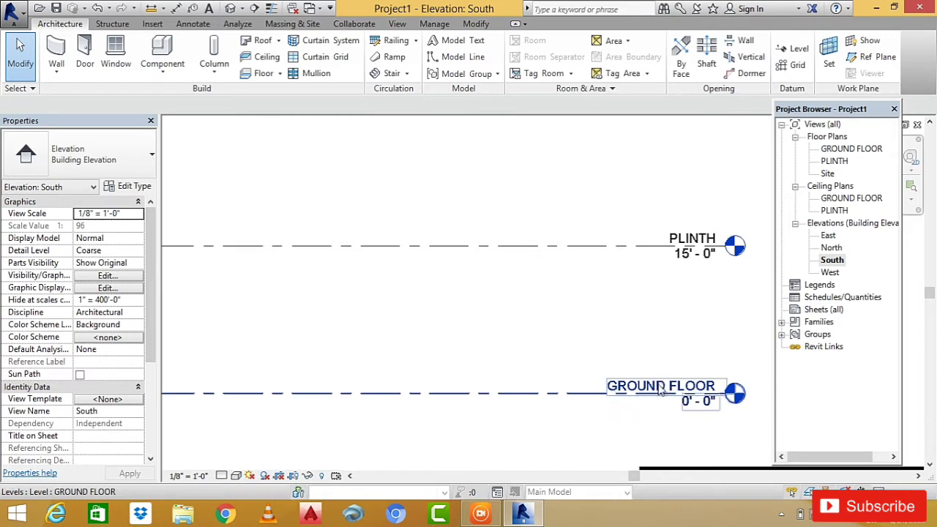
click(692, 395)
click(679, 295)
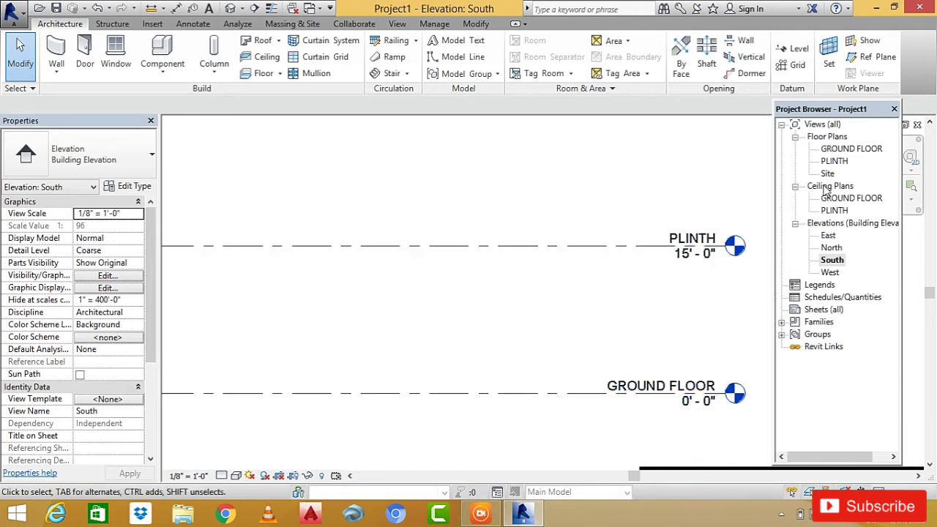
click(845, 210)
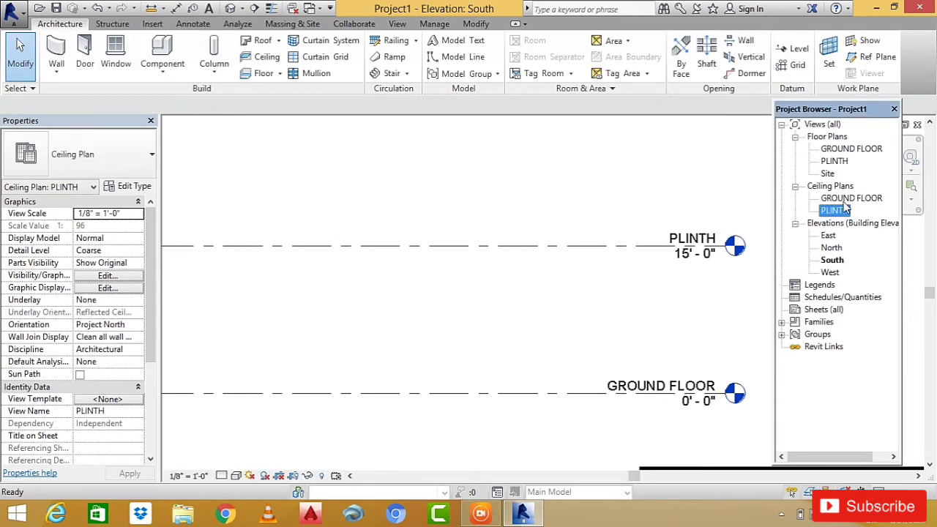
click(848, 198)
click(846, 150)
click(835, 161)
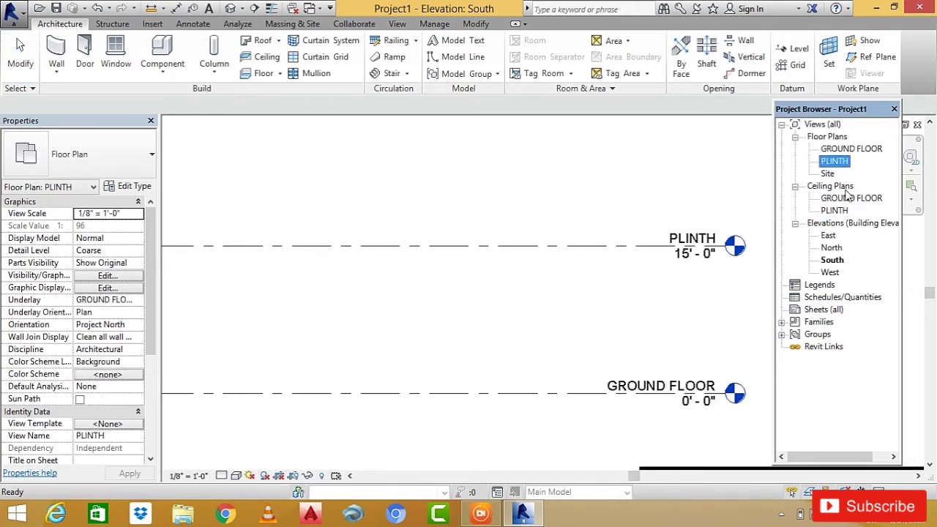
click(846, 199)
click(839, 211)
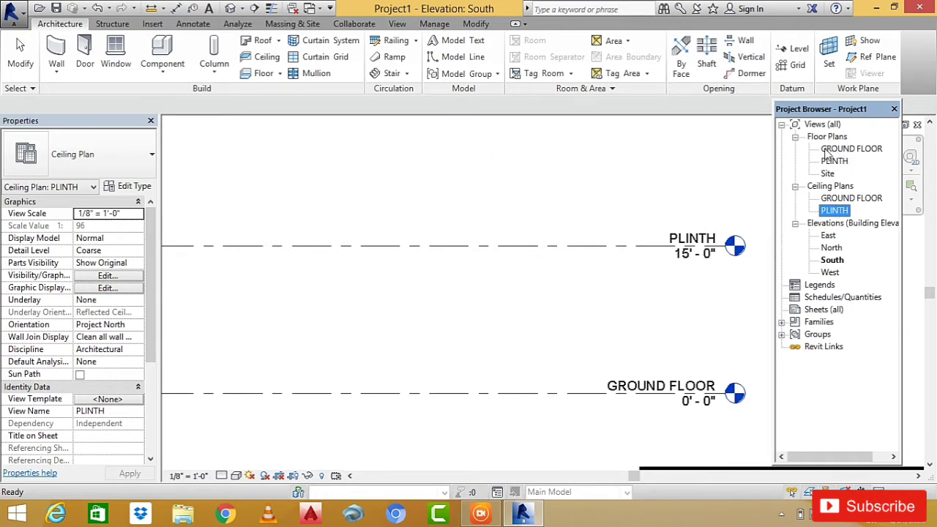
click(650, 388)
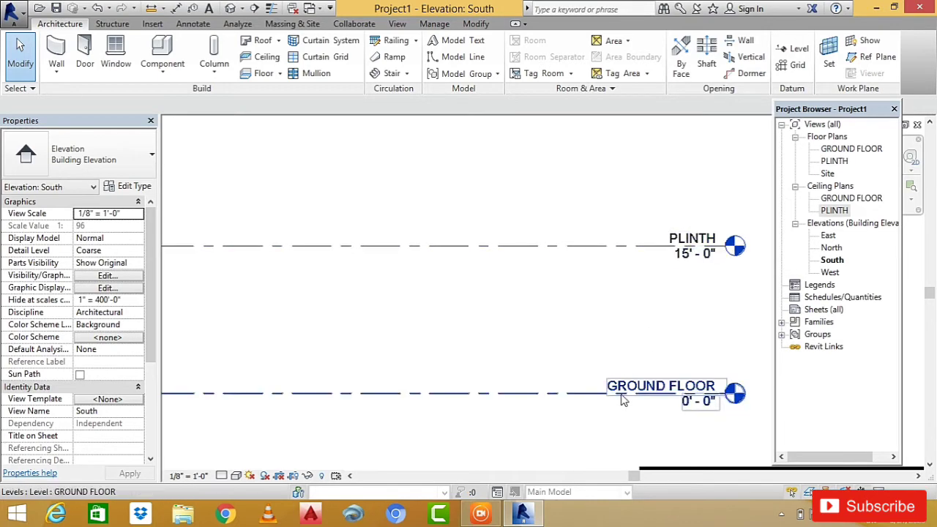
Prefix the ground floor level with 01 to make it 01 GROUND FLOOR, renaming its views.
double_click(626, 392)
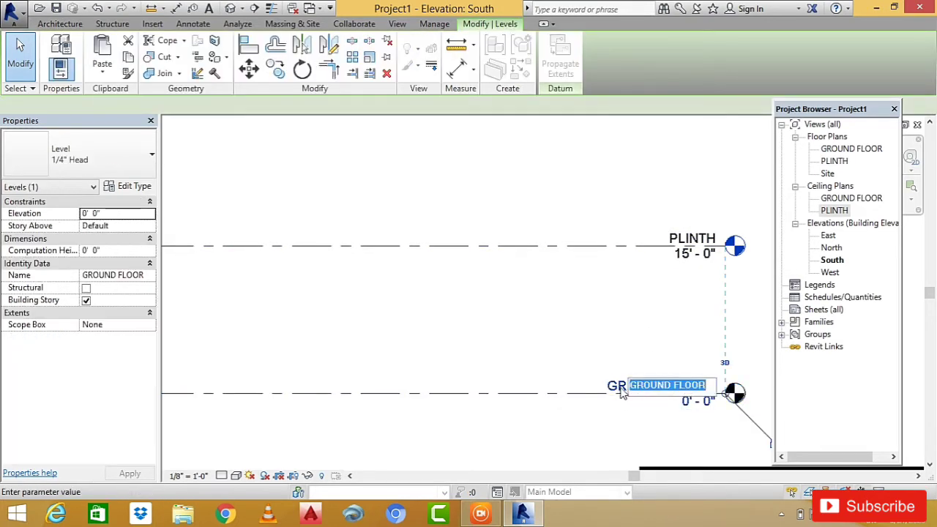
click(631, 386)
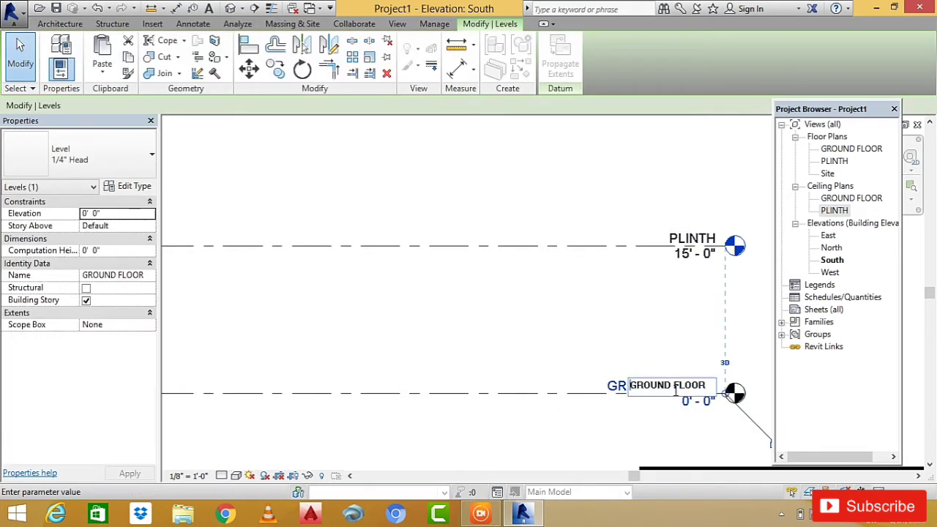
text(01)
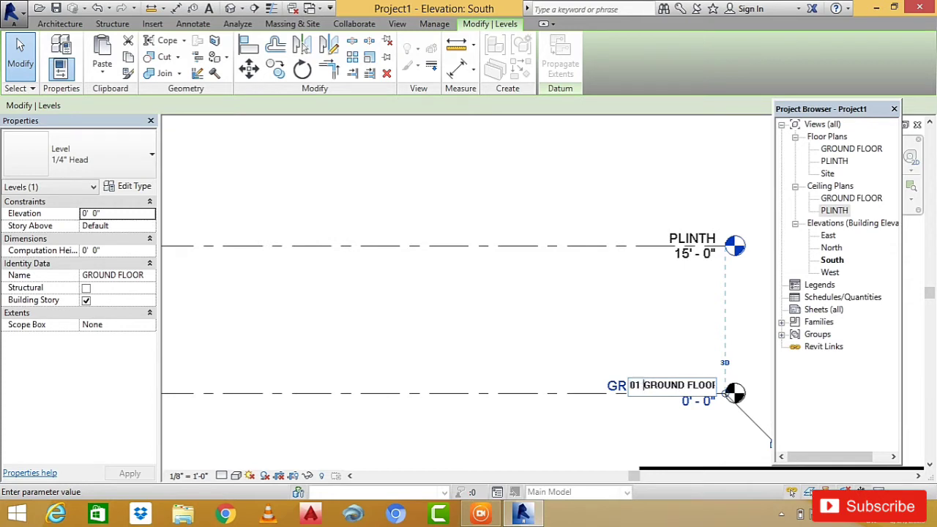
key(Return)
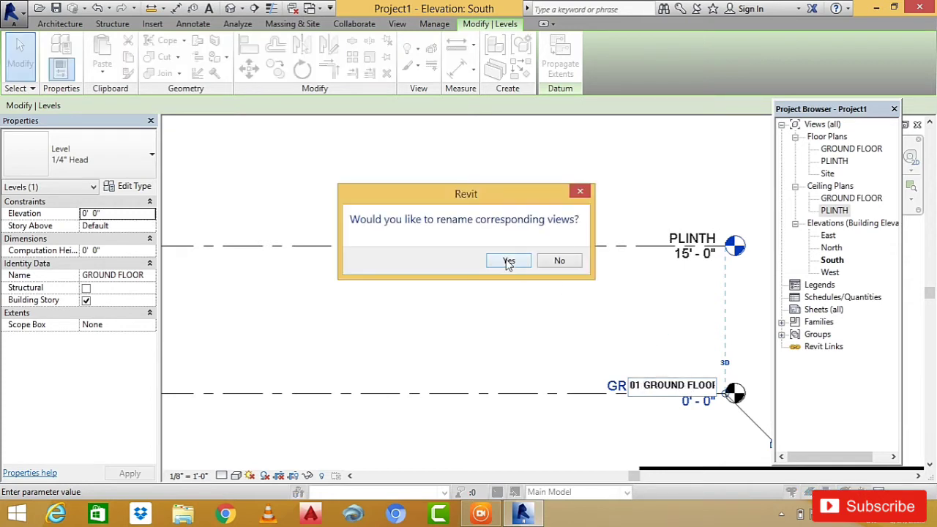
click(508, 260)
Prefix the PLINTH level with 02 to make it 02 PLINTH.
click(700, 236)
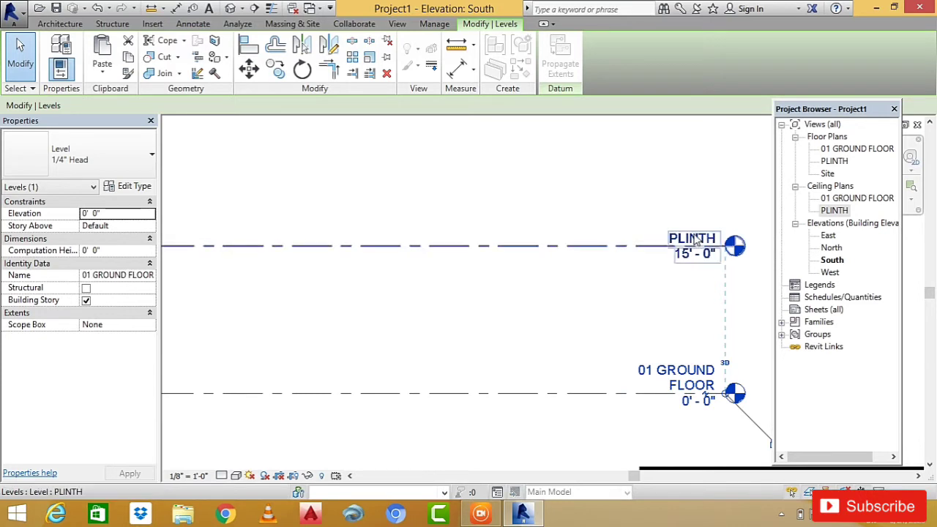
click(695, 236)
click(662, 242)
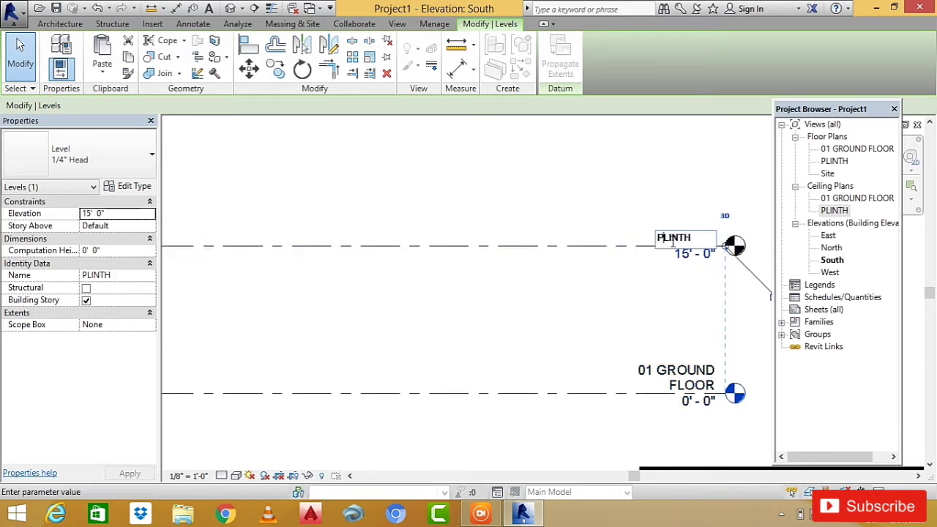
text(02)
key(Return)
key(Return)
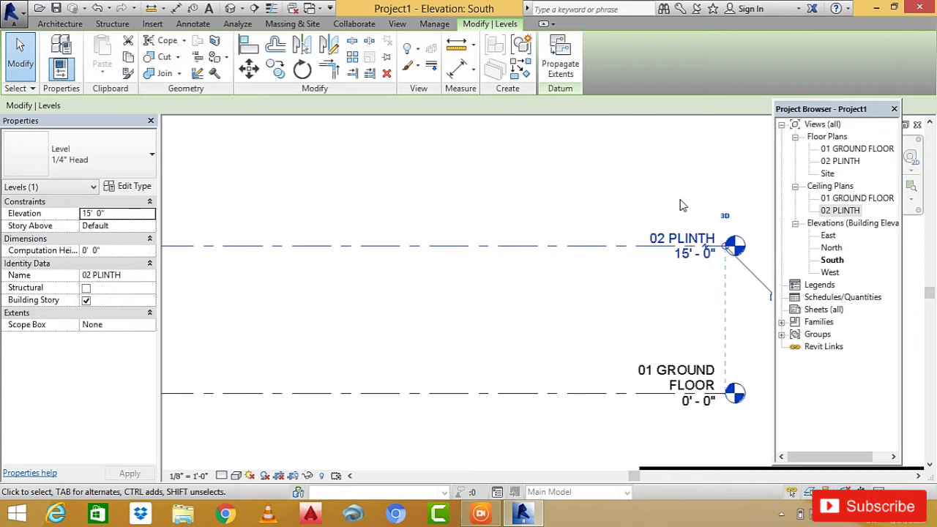
Zoom to the 15' 0" temporary dimension between 02 PLINTH and 01 GROUND FLOOR.
scroll(656, 268, down, 3)
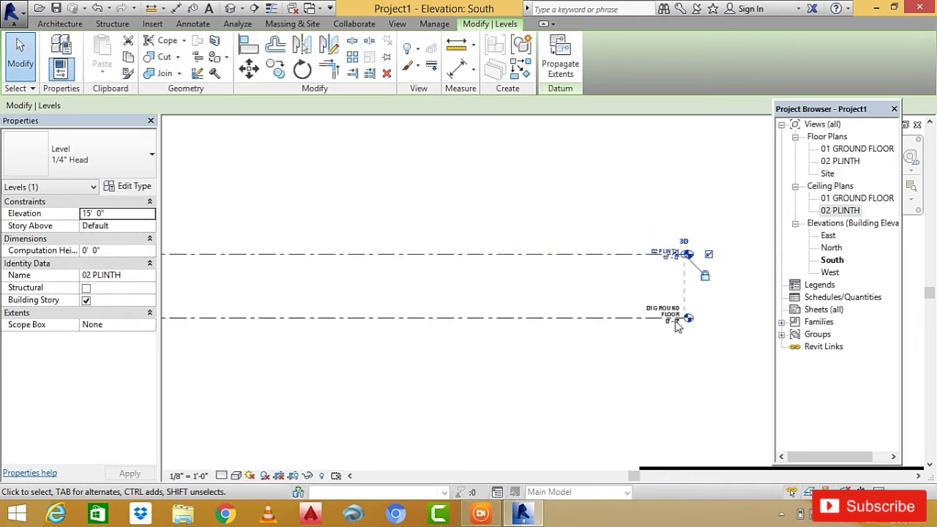
scroll(671, 313, up, 3)
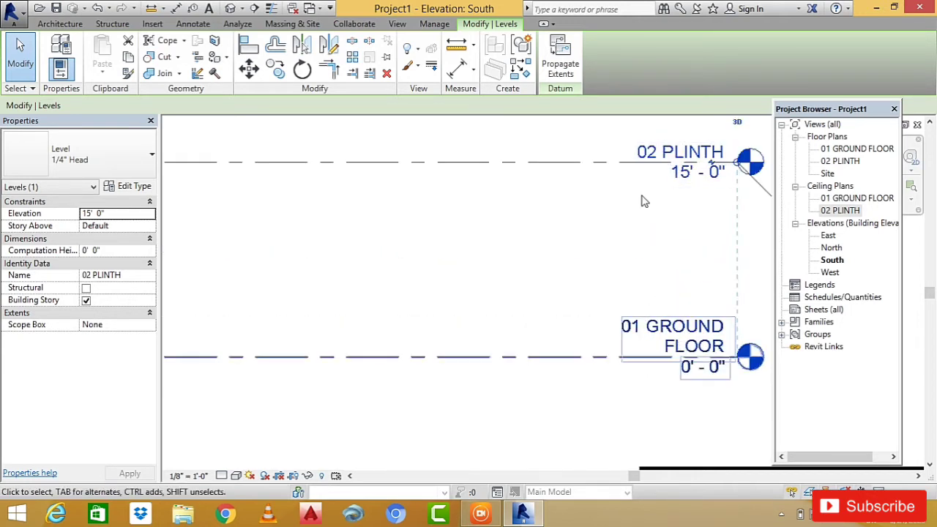
scroll(738, 273, down, 3)
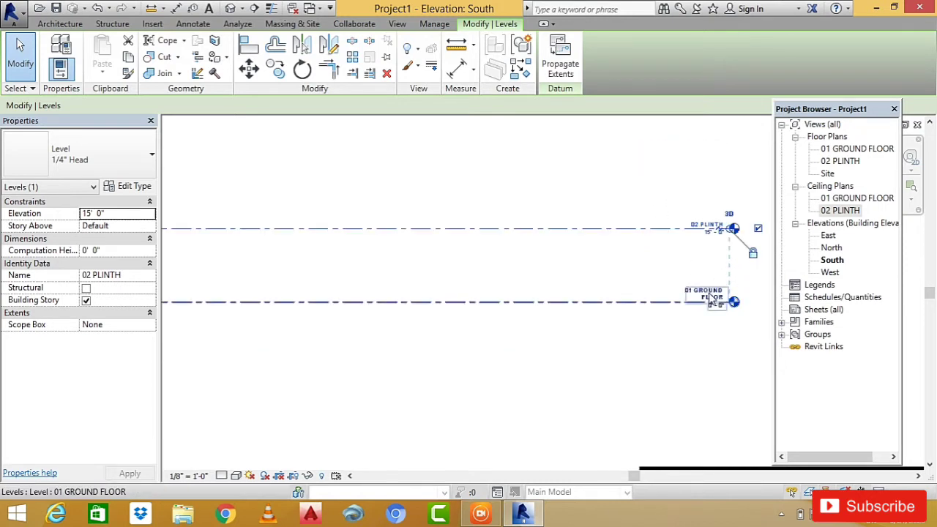
scroll(703, 307, up, 5)
scroll(692, 306, down, 4)
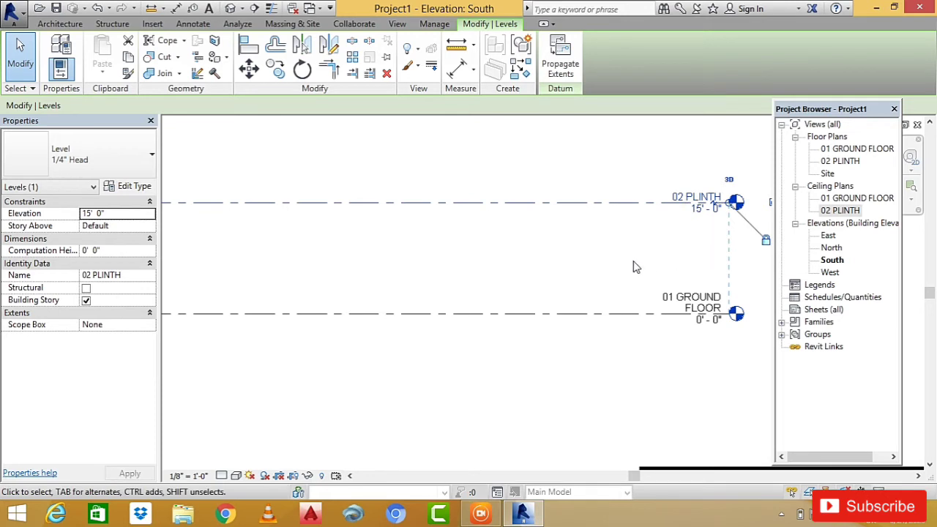
scroll(636, 267, down, 2)
scroll(714, 282, down, 2)
scroll(644, 285, down, 2)
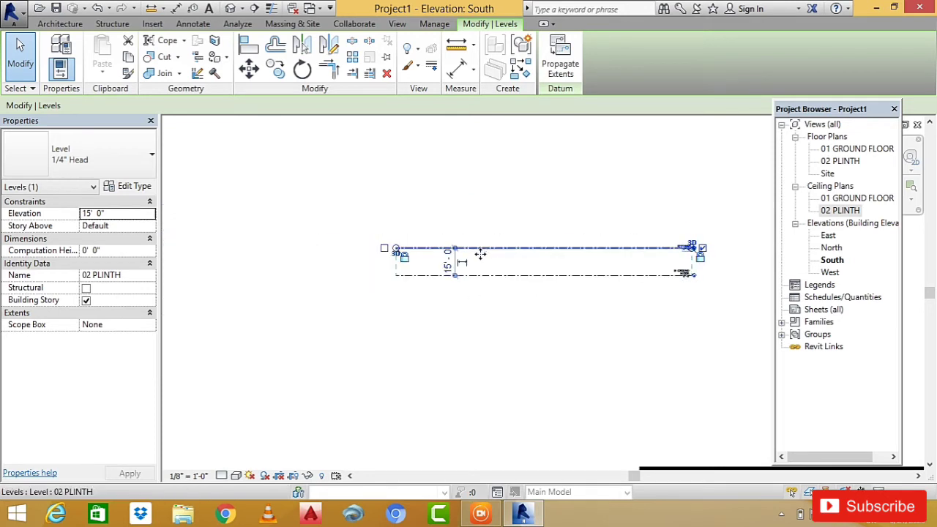
scroll(483, 256, up, 2)
scroll(476, 264, up, 3)
scroll(341, 315, down, 3)
scroll(337, 308, down, 1)
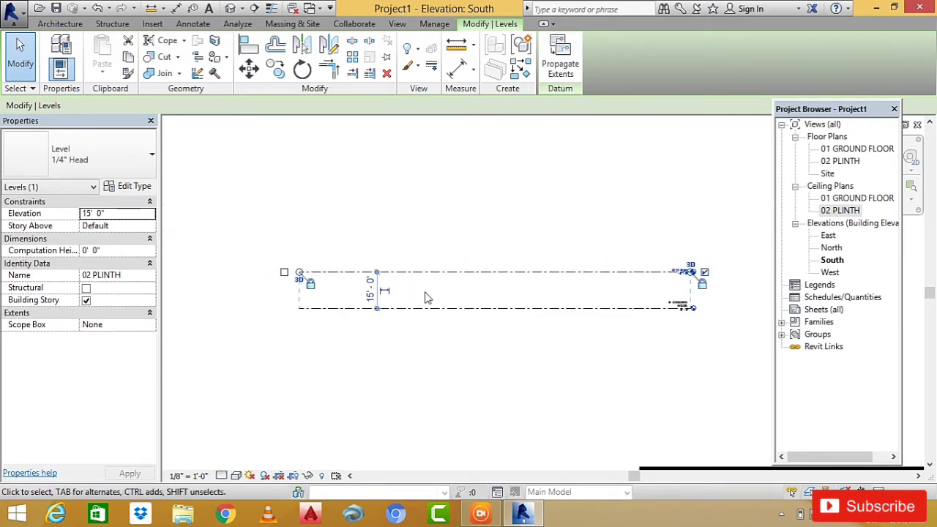
scroll(477, 296, up, 2)
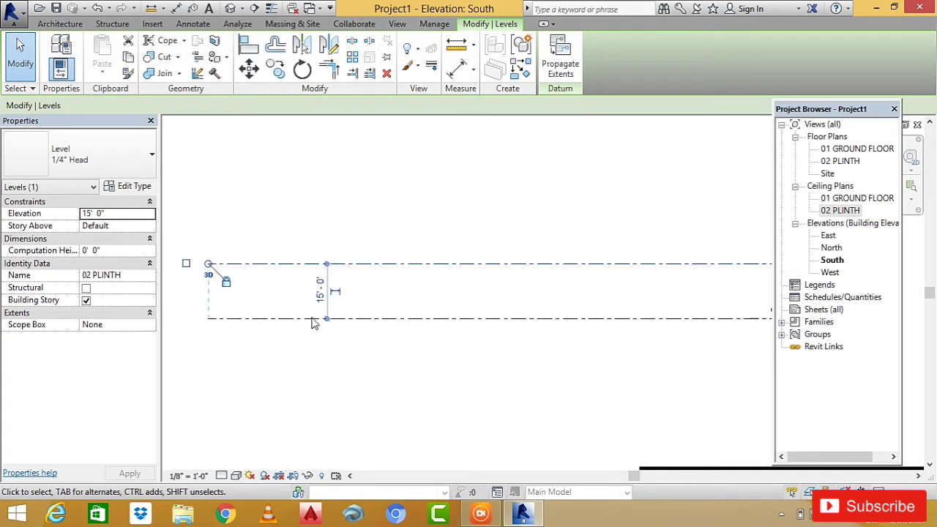
scroll(315, 323, down, 1)
scroll(334, 308, up, 2)
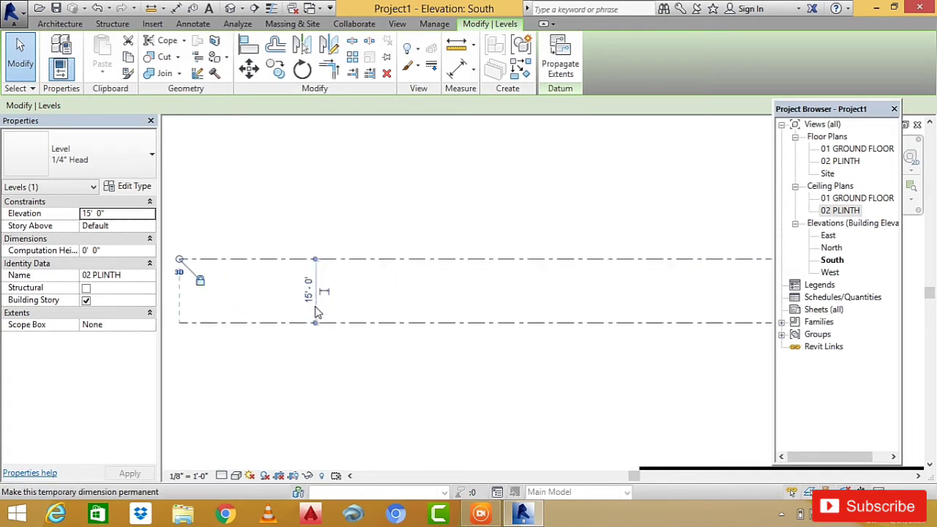
scroll(359, 320, down, 3)
scroll(647, 295, up, 1)
scroll(663, 308, up, 3)
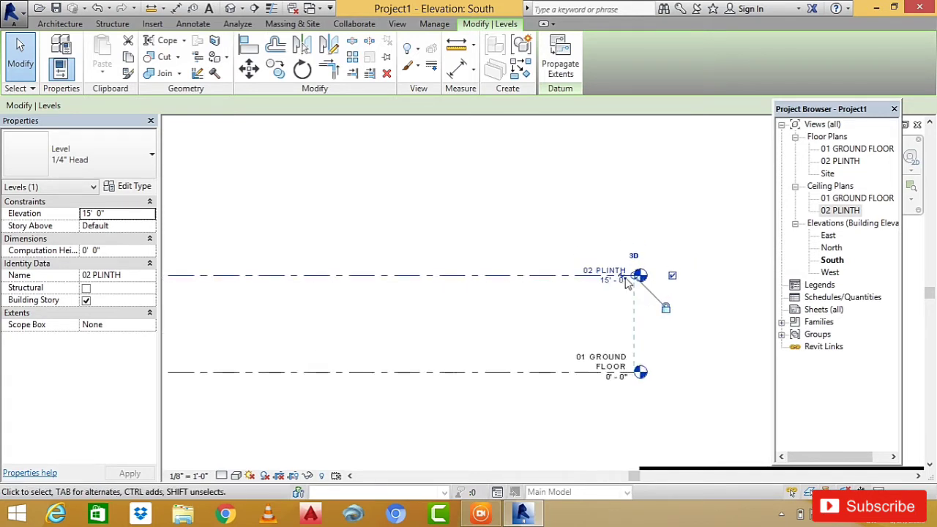
scroll(689, 334, down, 2)
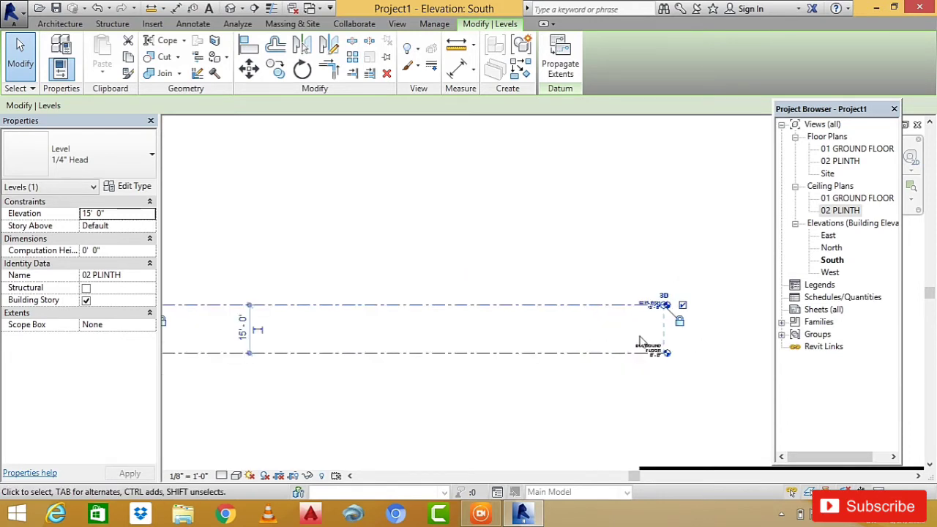
scroll(459, 315, down, 2)
scroll(320, 328, up, 3)
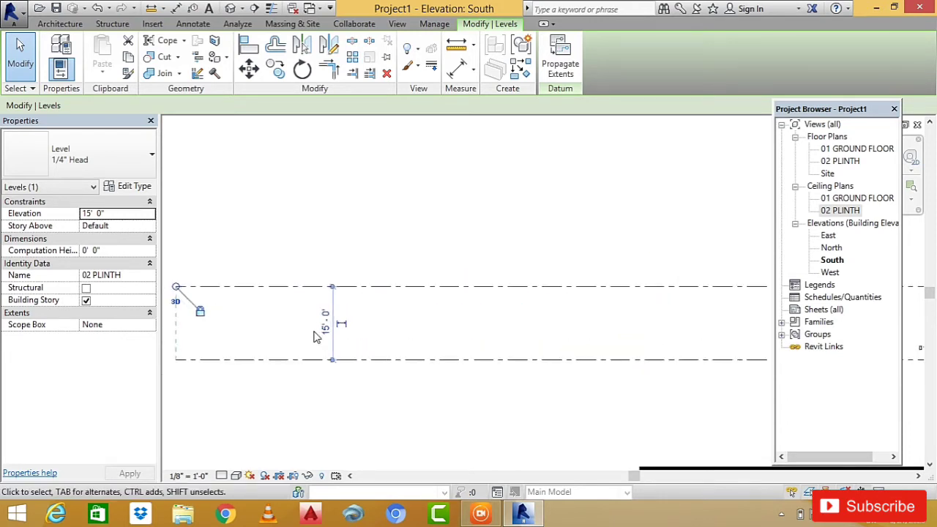
Change the 15' 0" level spacing to 20 feet, then zoom around to check the levels.
click(326, 328)
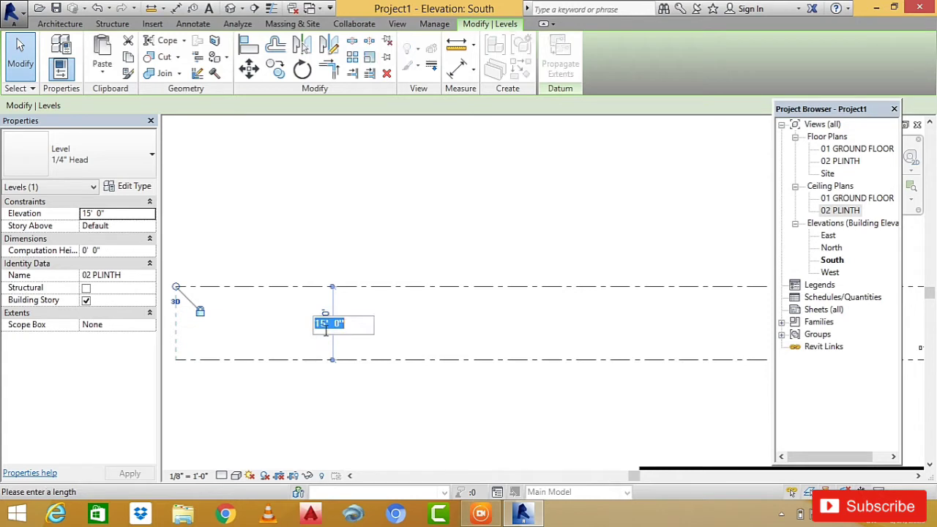
text(20)
key(Return)
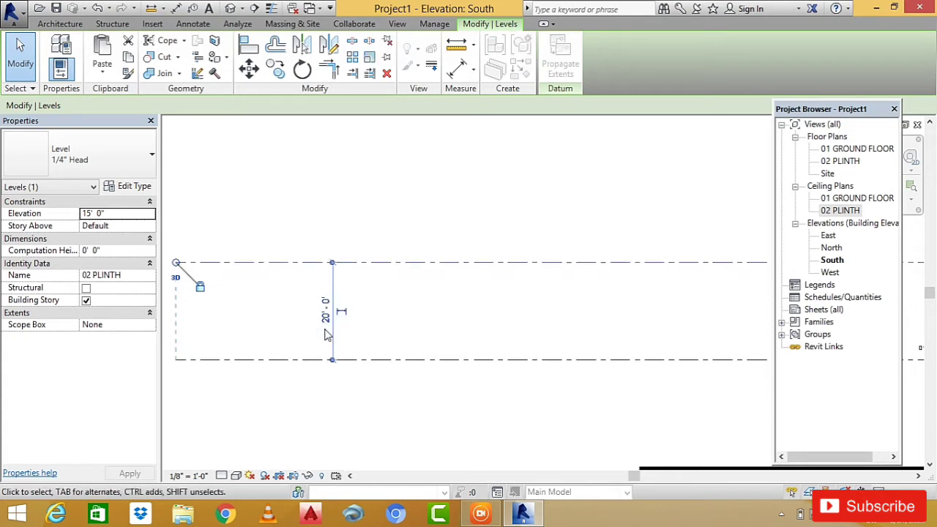
scroll(333, 322, down, 3)
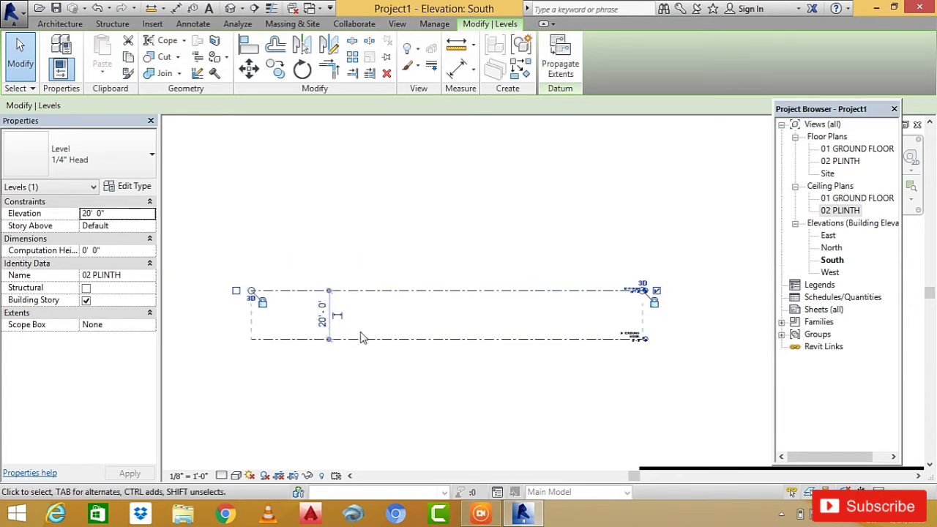
scroll(360, 322, up, 1)
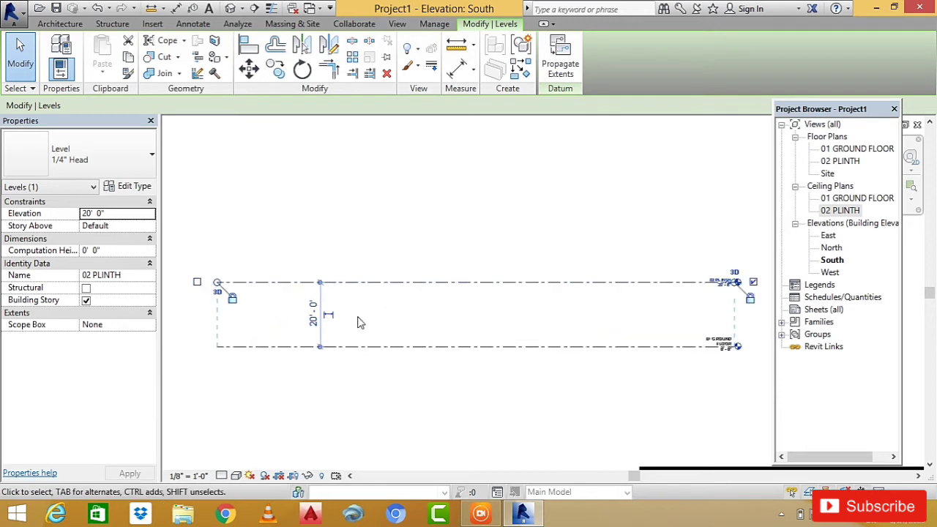
scroll(360, 322, up, 1)
scroll(428, 341, down, 2)
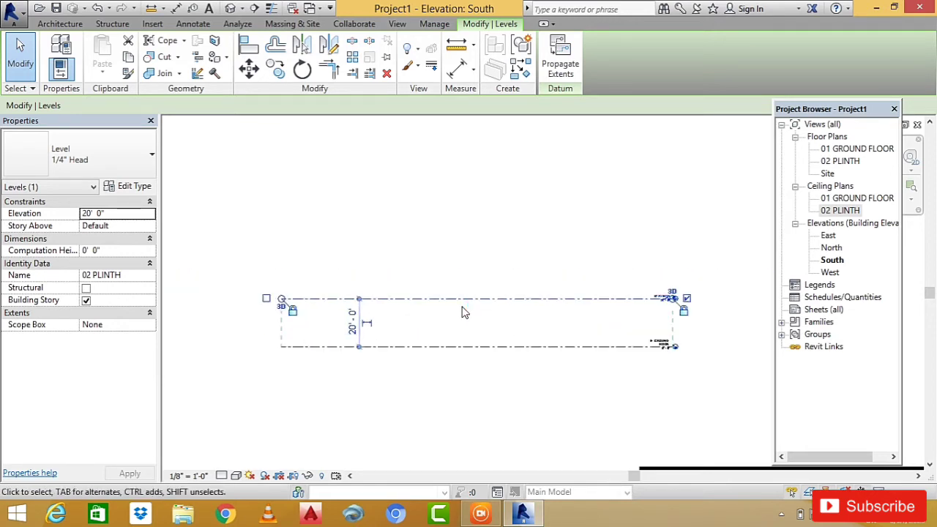
scroll(476, 313, up, 1)
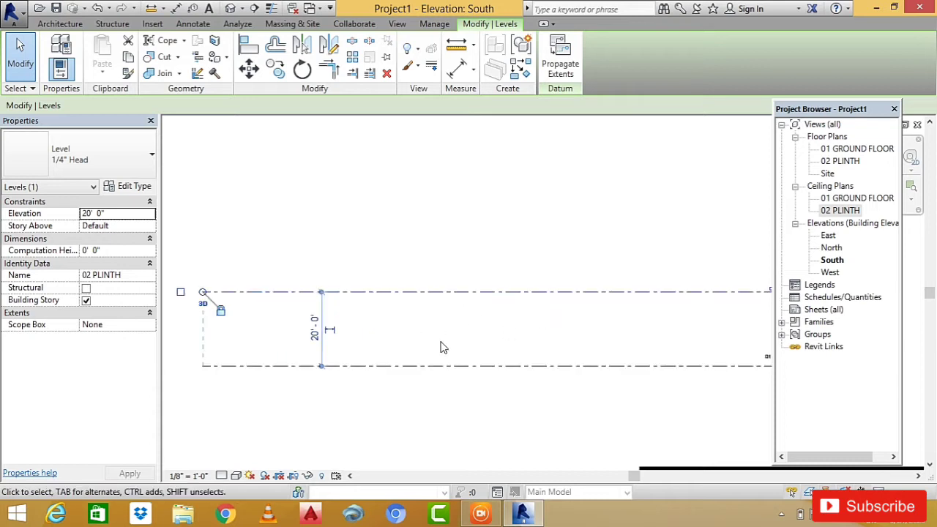
scroll(535, 336, down, 1)
scroll(754, 303, up, 1)
scroll(755, 303, up, 1)
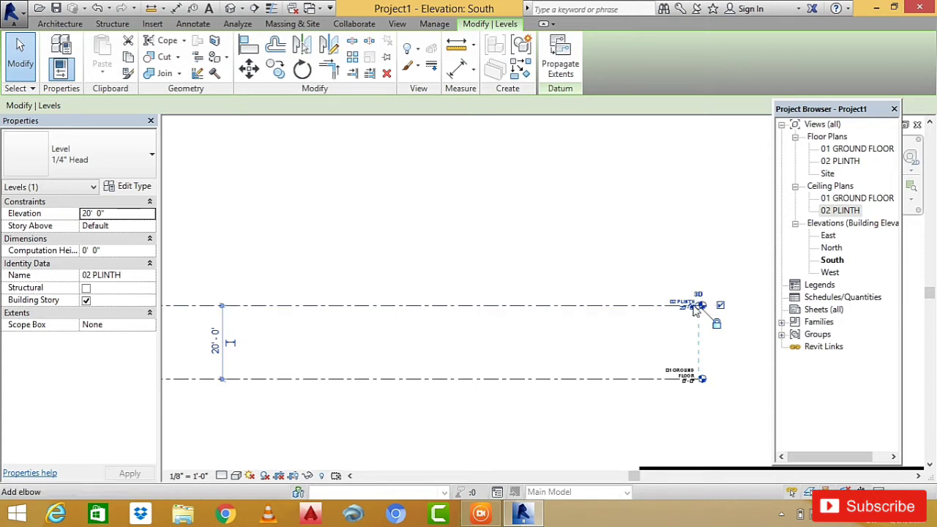
scroll(696, 312, up, 3)
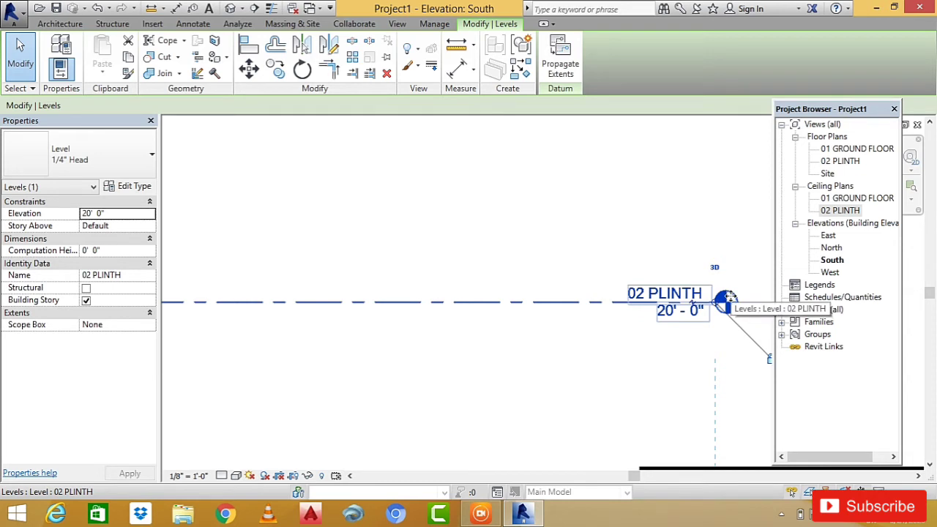
scroll(725, 300, down, 3)
scroll(703, 314, down, 2)
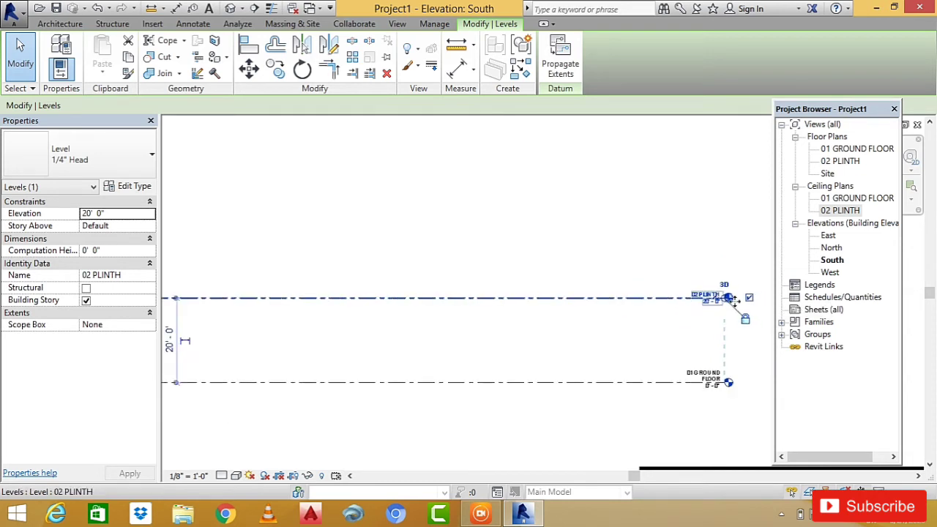
scroll(476, 348, down, 2)
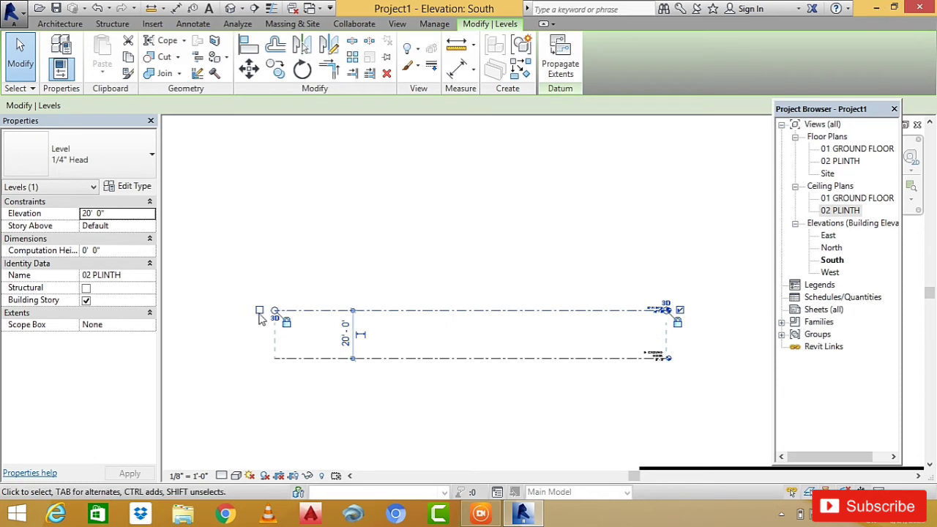
scroll(260, 316, up, 2)
scroll(265, 319, up, 2)
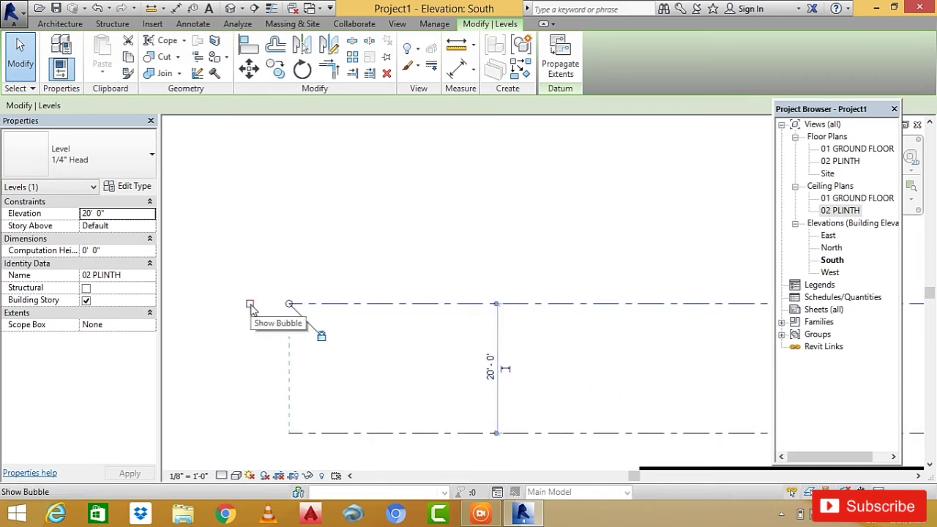
Turn on 02 PLINTH's left-end level head so its name and elevation show at both ends.
click(249, 304)
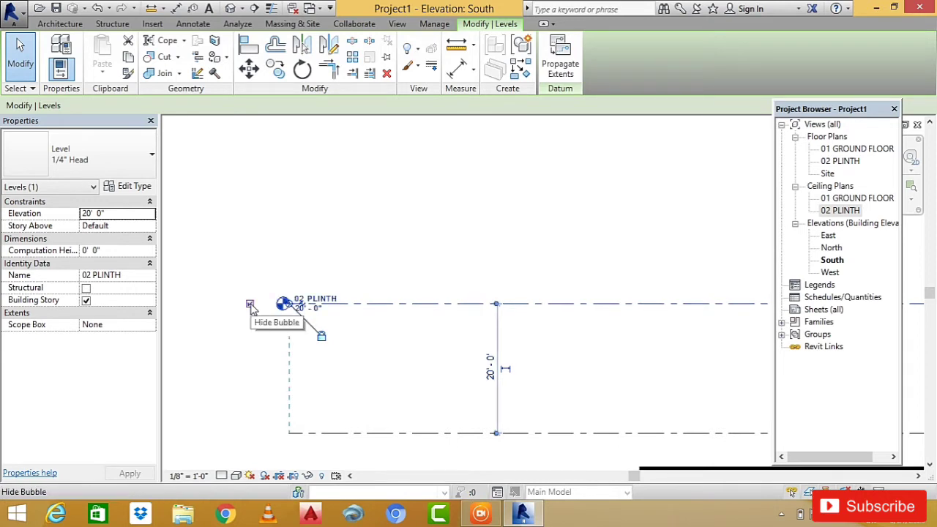
scroll(247, 335, down, 5)
scroll(655, 318, up, 4)
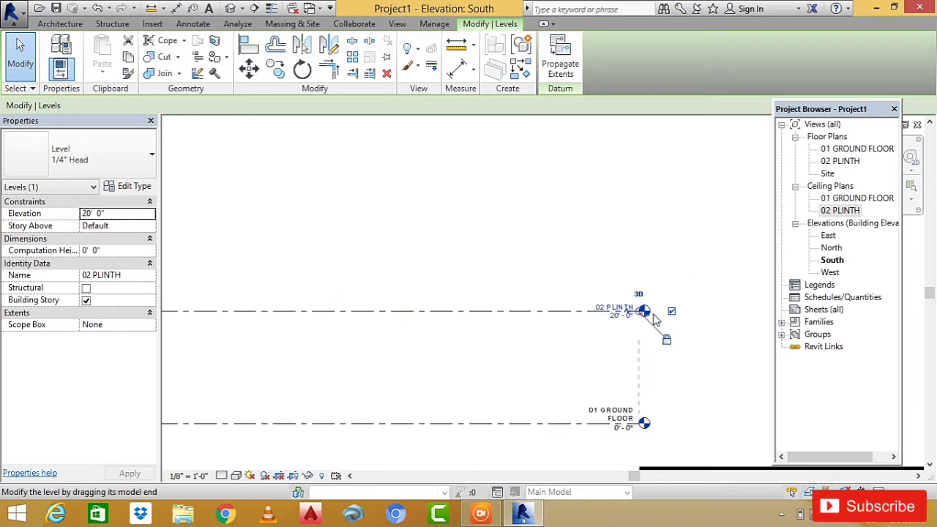
scroll(677, 323, down, 2)
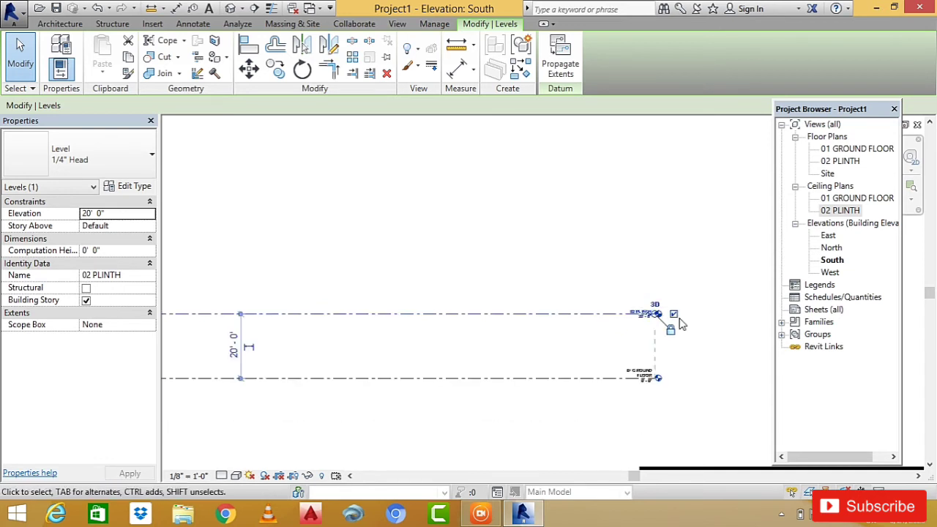
scroll(681, 325, down, 1)
scroll(314, 310, up, 1)
scroll(315, 311, up, 2)
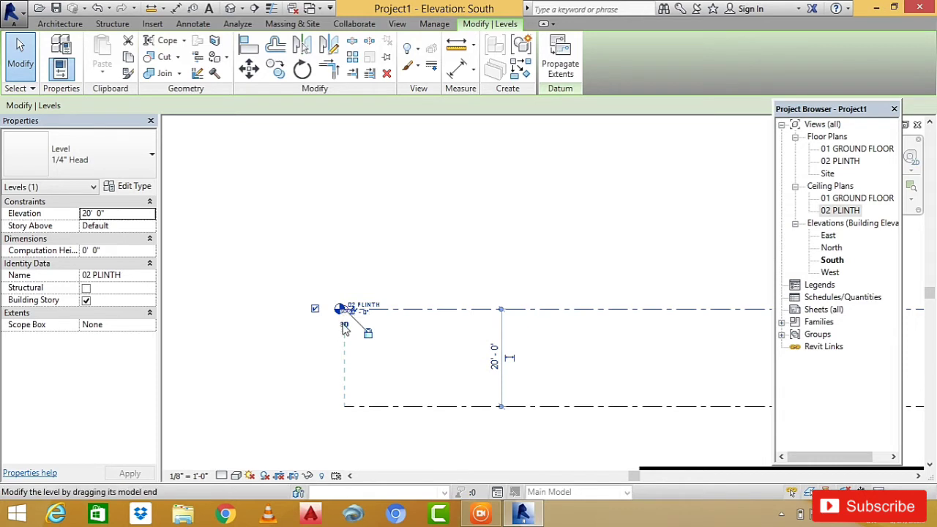
scroll(333, 333, down, 2)
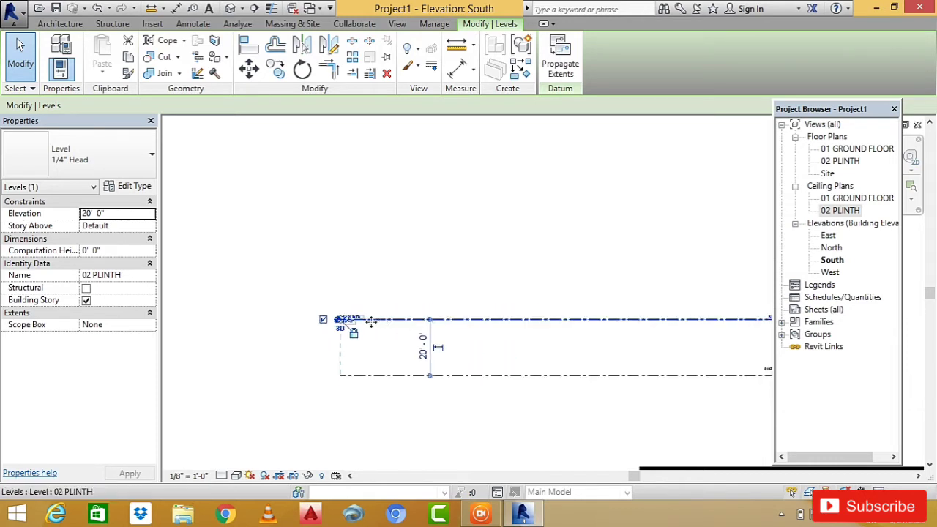
Drag the 02 PLINTH level's left end rightward, then pan back to the levels' left ends.
scroll(381, 329, down, 2)
scroll(379, 326, up, 3)
scroll(335, 323, up, 1)
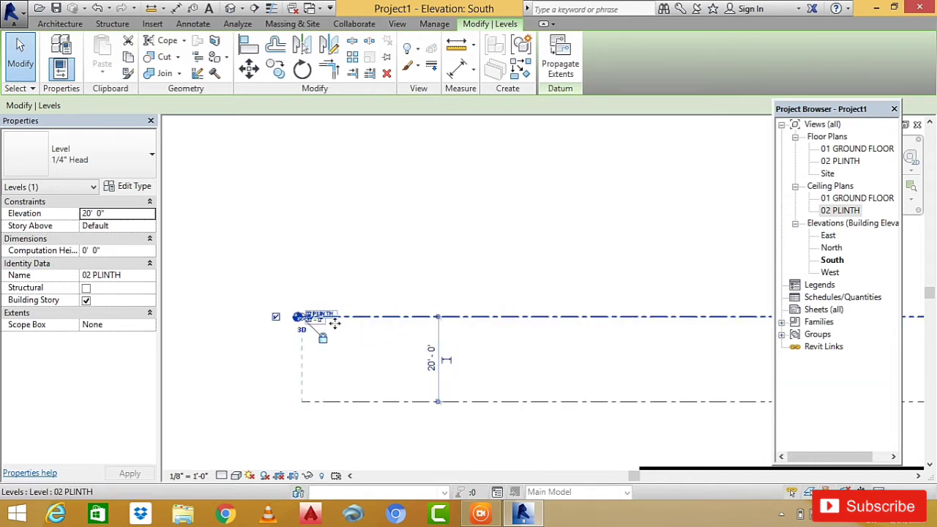
scroll(331, 333, up, 2)
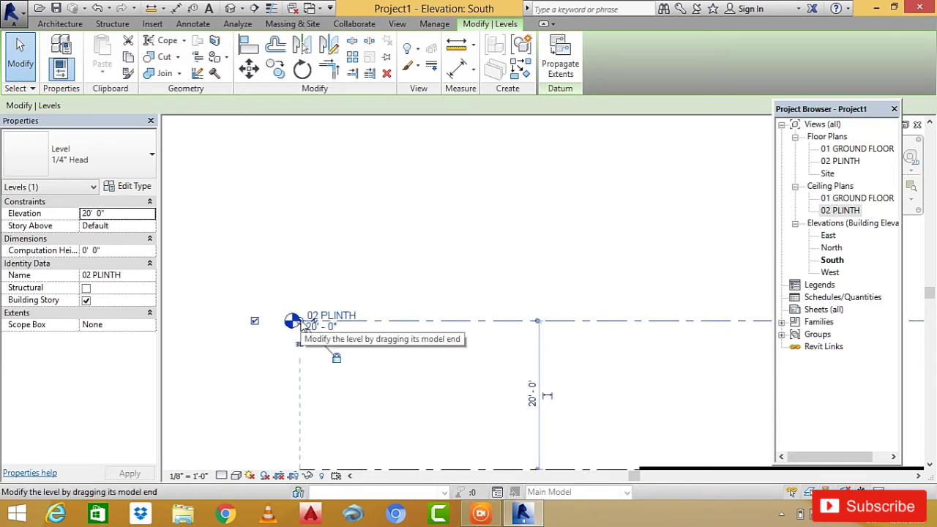
drag(301, 326, 294, 320)
middle_drag(294, 321, 558, 331)
scroll(375, 320, down, 3)
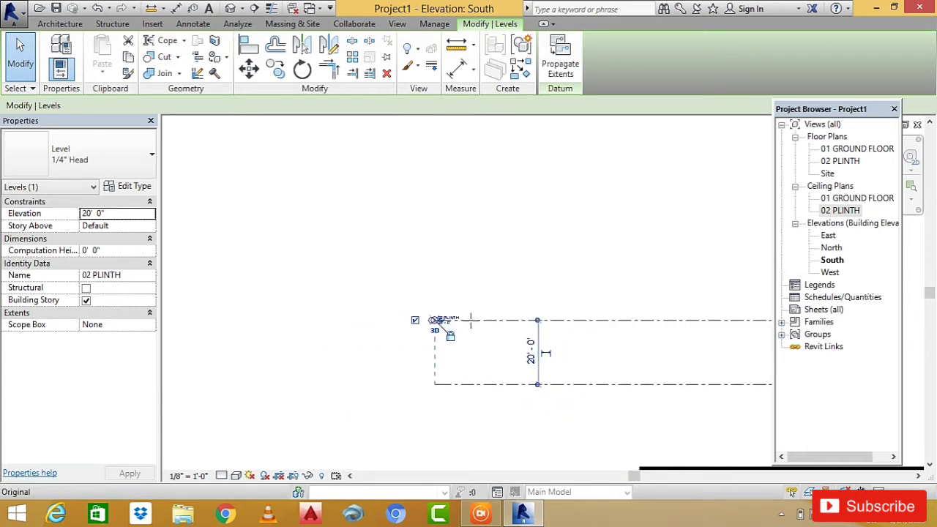
middle_drag(469, 327, 293, 323)
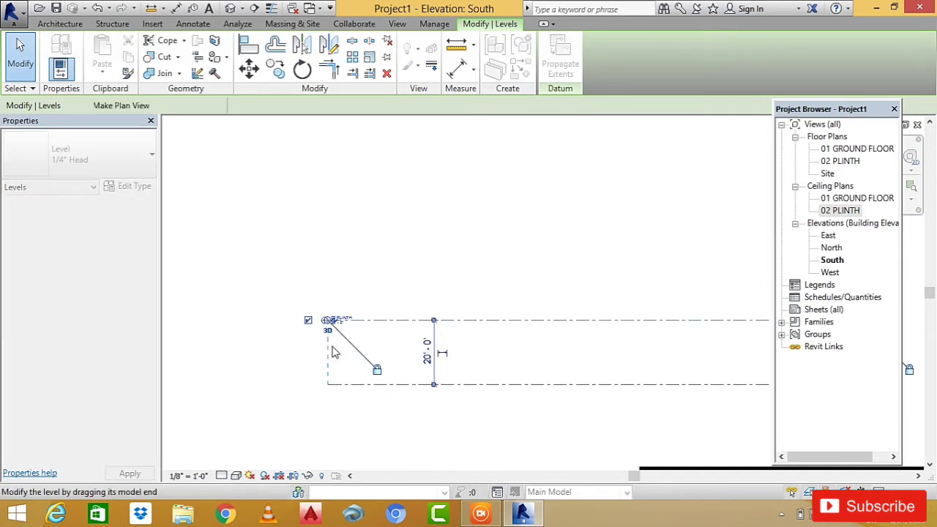
scroll(315, 348, down, 3)
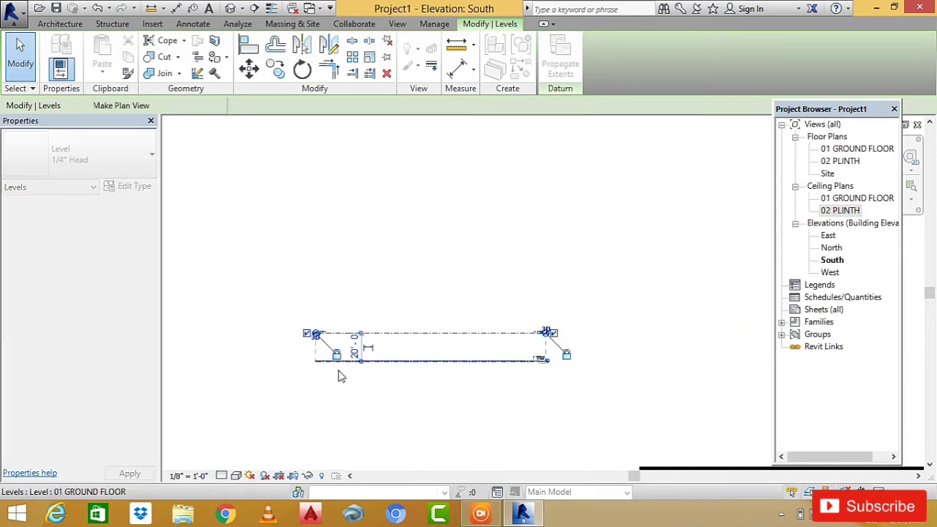
Reselect the upper 02 PLINTH level, nudge its left end slightly right, and select it again.
click(546, 339)
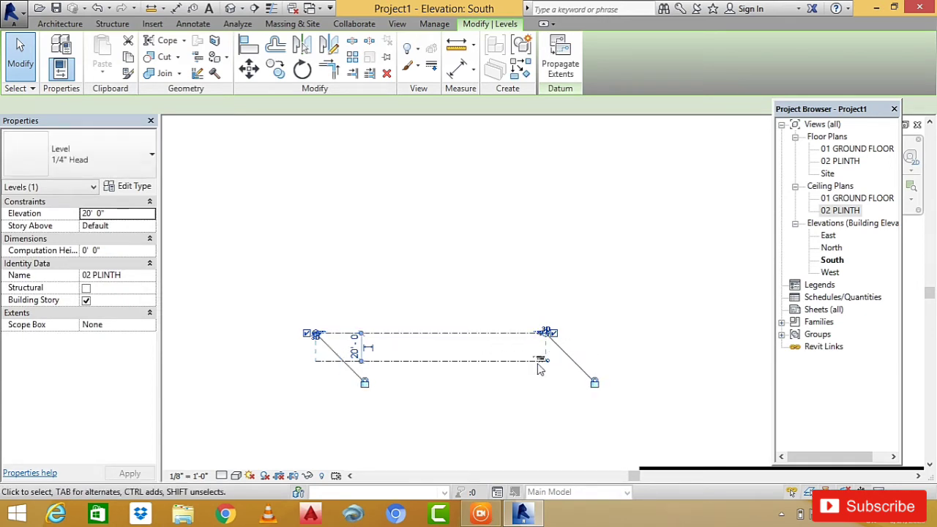
click(489, 355)
click(489, 354)
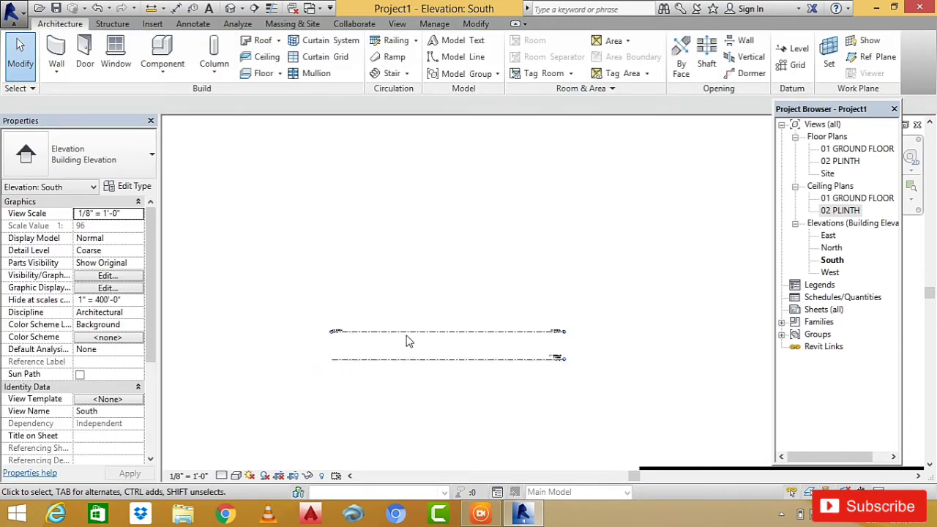
scroll(366, 338, up, 3)
click(293, 324)
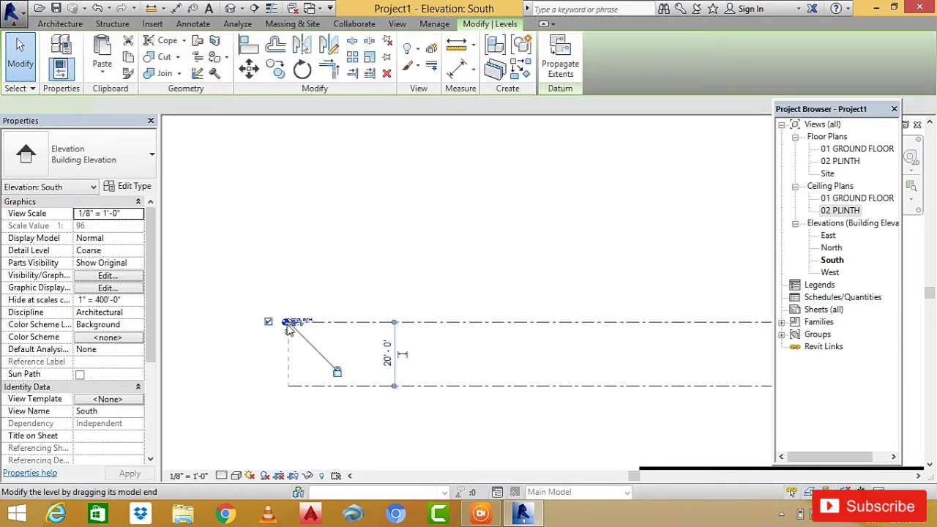
mouse_move(289, 329)
mouse_down()
mouse_move(355, 330)
mouse_move(320, 330)
mouse_up()
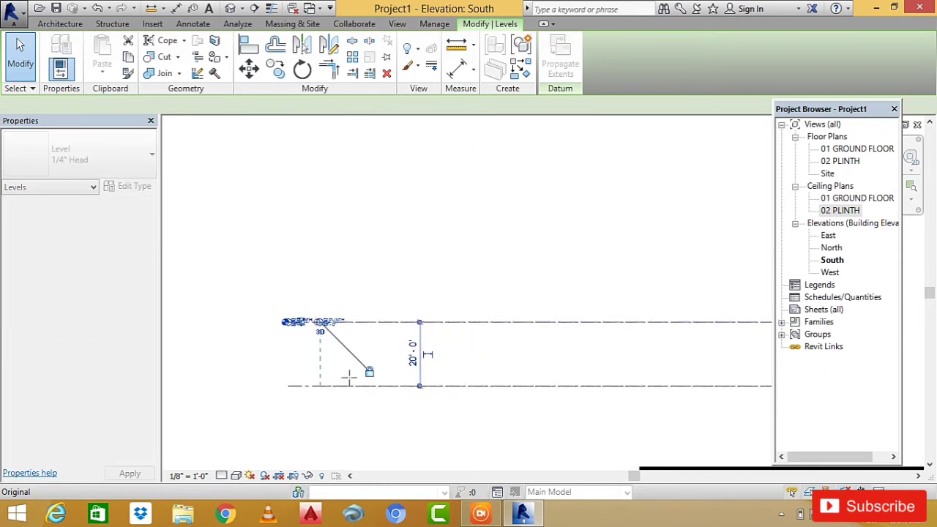
click(393, 422)
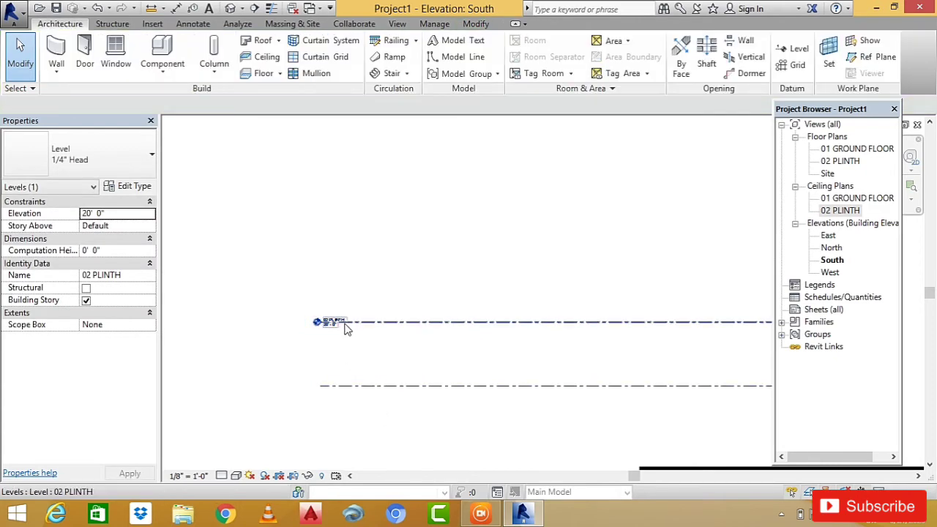
scroll(384, 335, up, 1)
scroll(370, 330, up, 2)
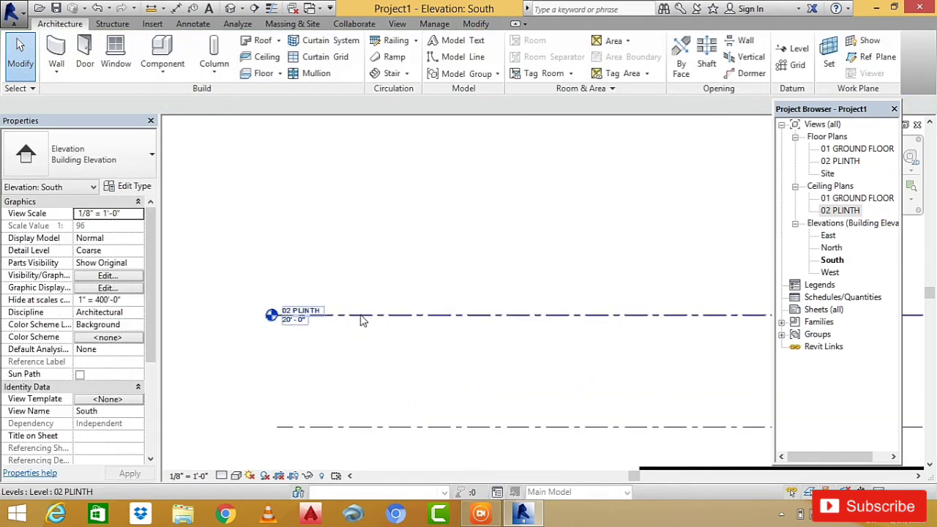
click(357, 315)
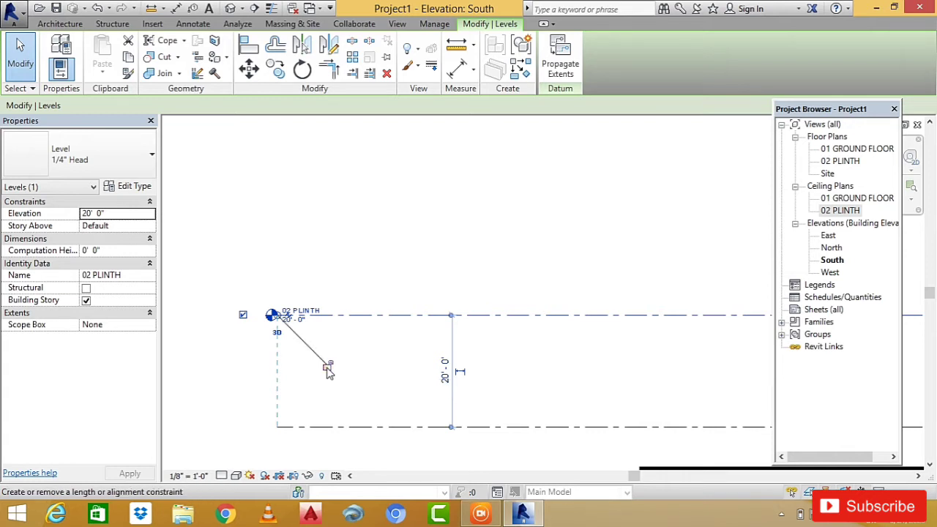
Toggle the level end's alignment lock and extend the 02 PLINTH line further left.
click(329, 370)
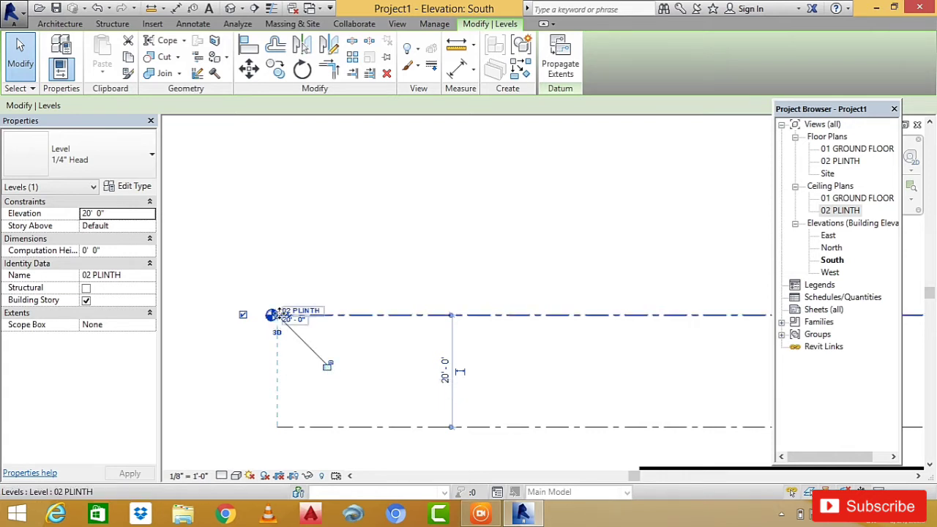
drag(286, 321, 560, 313)
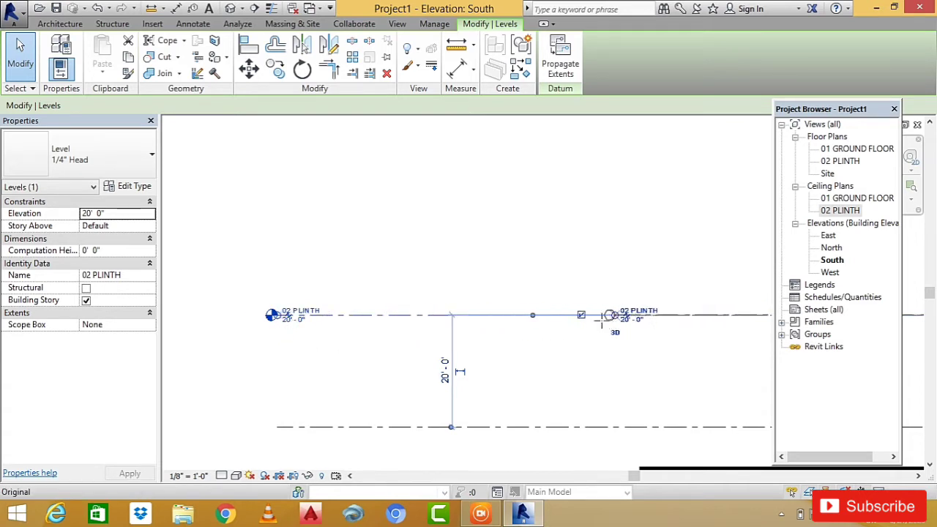
drag(561, 314, 577, 313)
scroll(509, 300, down, 2)
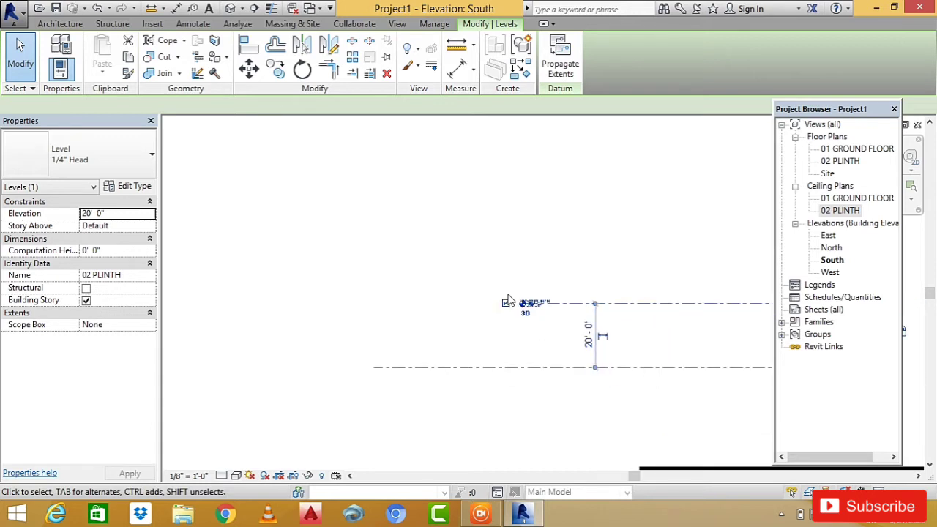
scroll(451, 314, down, 2)
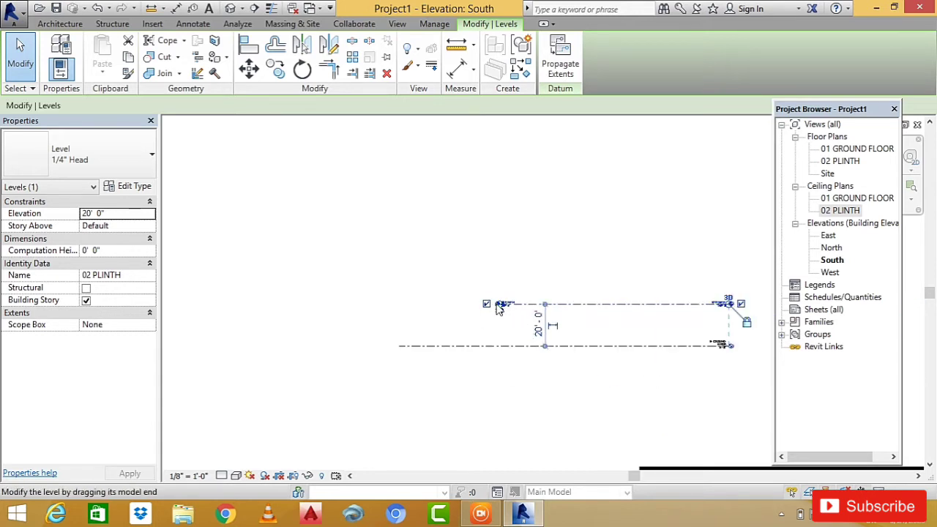
drag(413, 312, 303, 303)
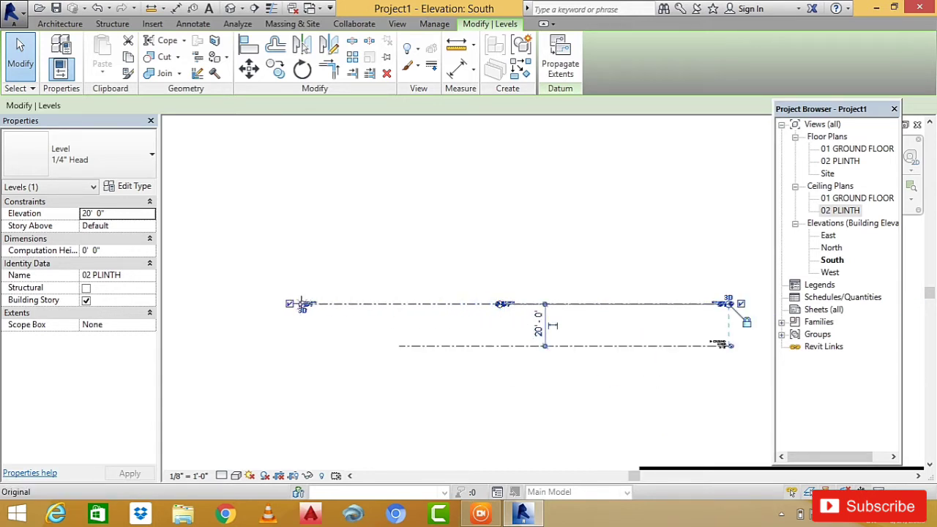
scroll(440, 357, up, 2)
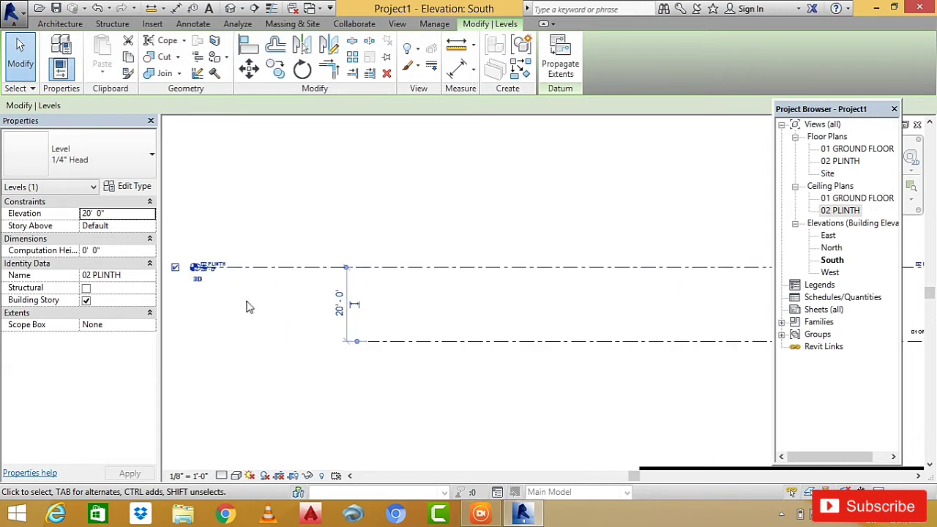
scroll(410, 341, down, 2)
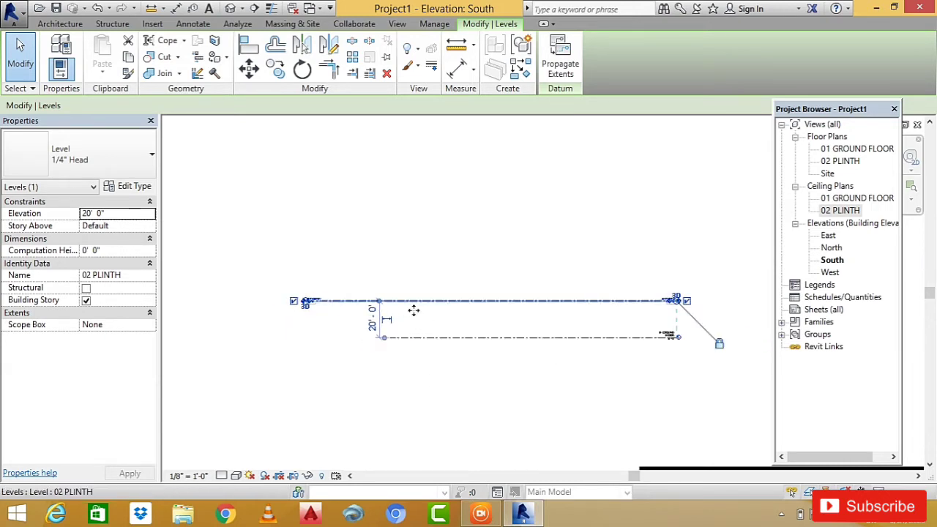
Cancel the level name edit, then select and deselect the 02 PLINTH level.
click(311, 302)
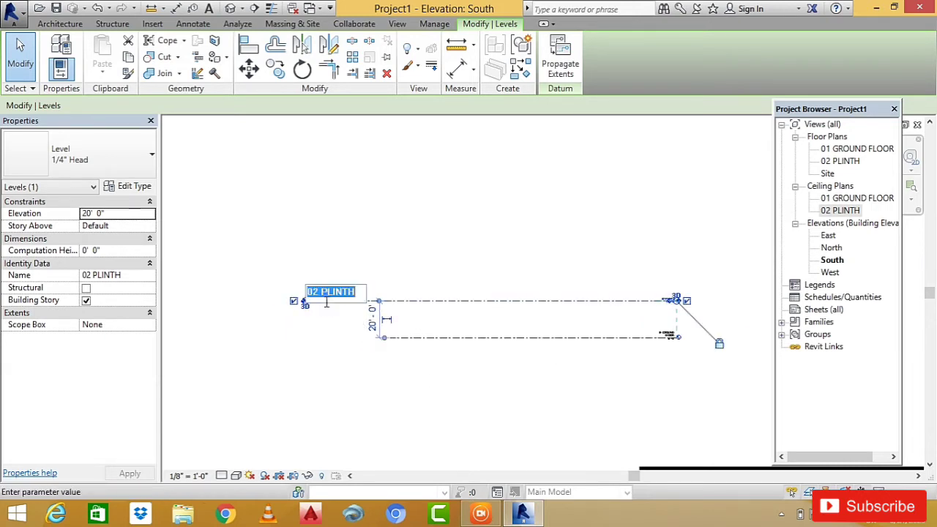
scroll(347, 326, up, 1)
key(Escape)
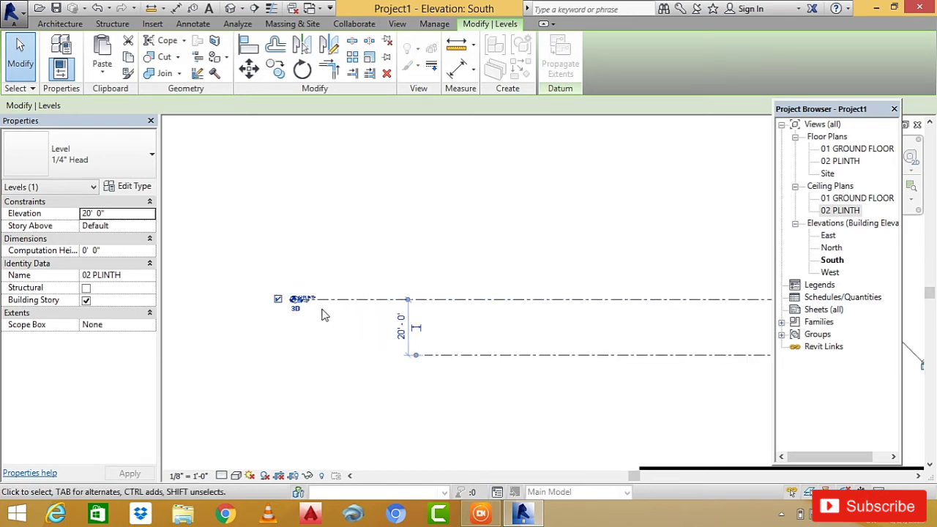
key(Escape)
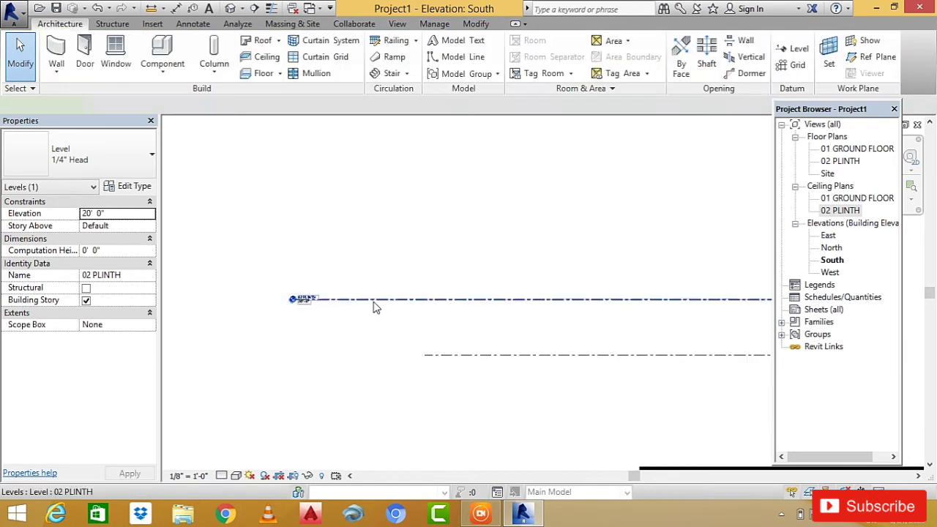
click(374, 305)
scroll(336, 348, down, 2)
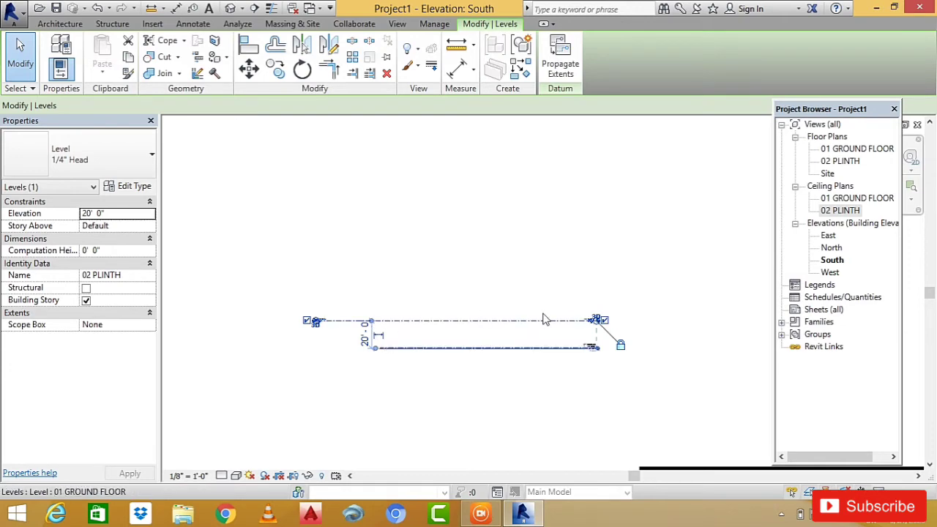
scroll(527, 353, up, 2)
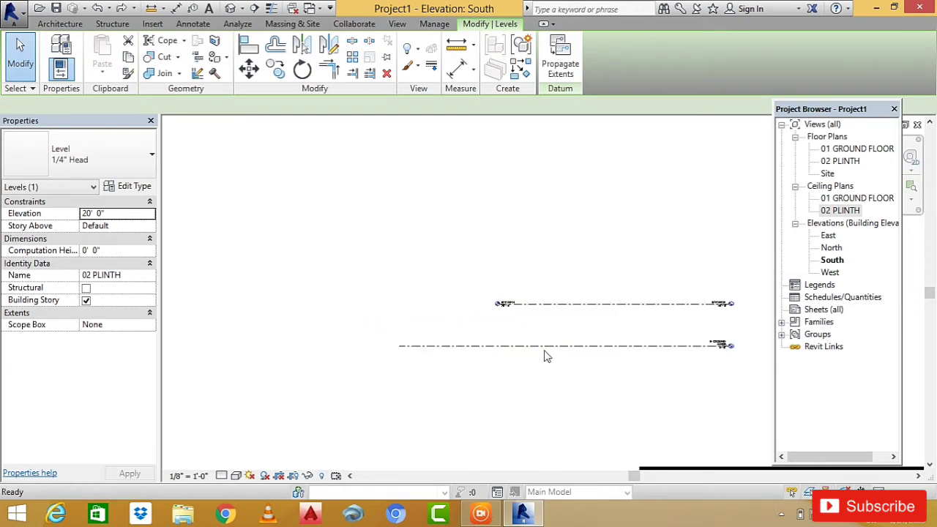
click(544, 357)
scroll(516, 378, up, 3)
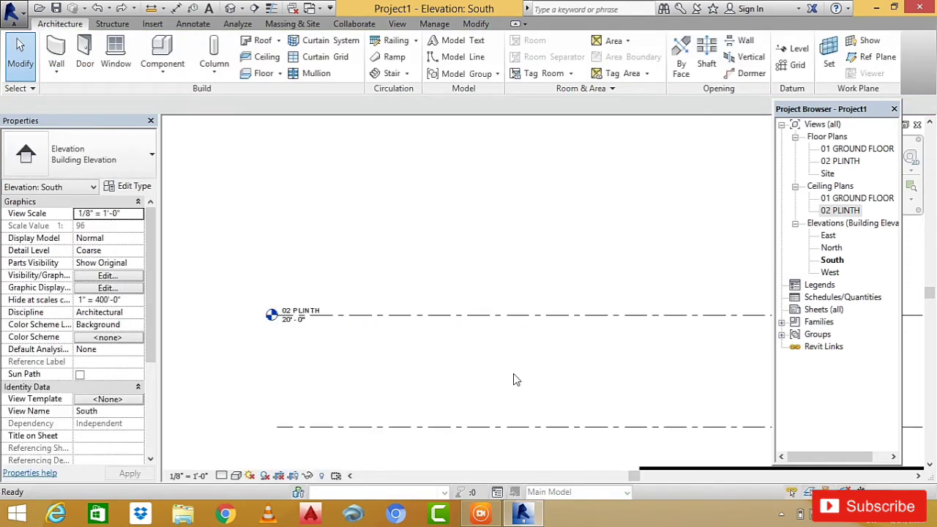
scroll(373, 375, down, 2)
scroll(351, 378, down, 2)
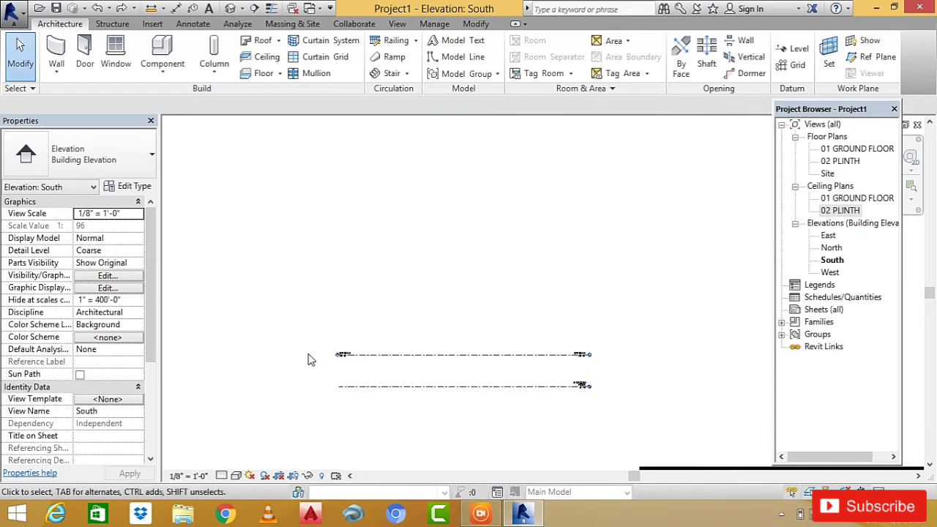
scroll(573, 386, up, 2)
scroll(452, 371, down, 3)
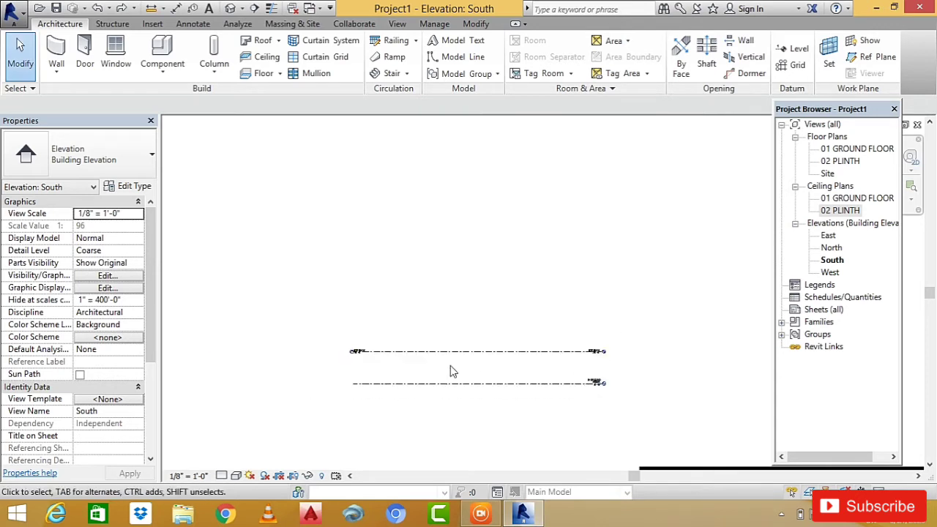
scroll(448, 377, up, 4)
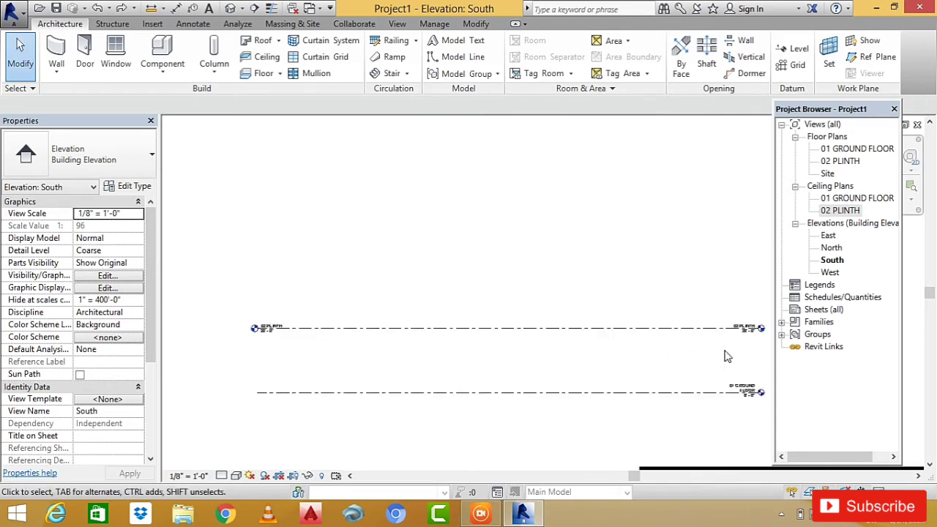
scroll(758, 375, up, 2)
scroll(757, 372, up, 2)
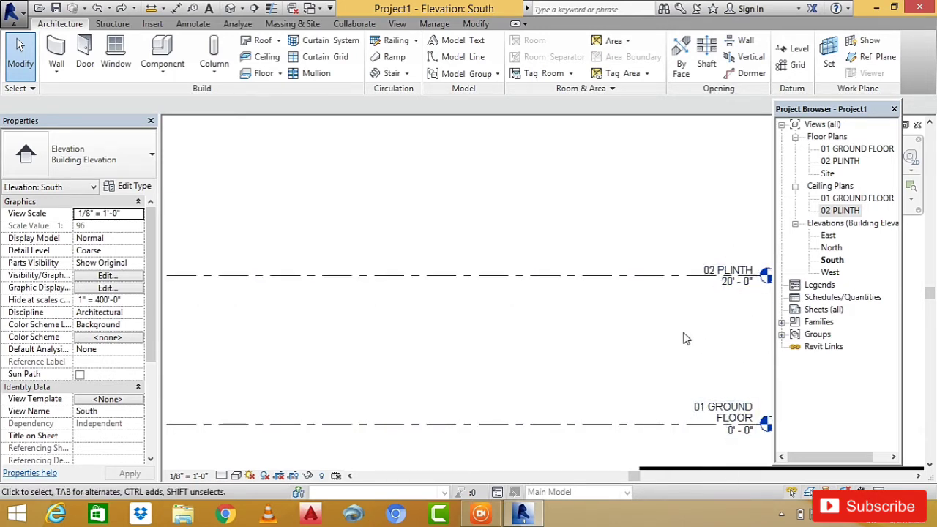
scroll(688, 341, down, 2)
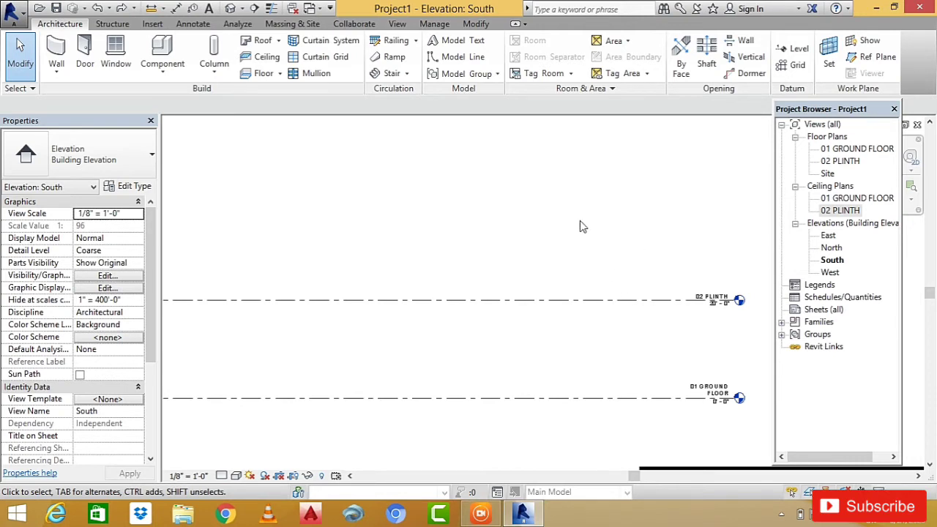
scroll(554, 253, down, 2)
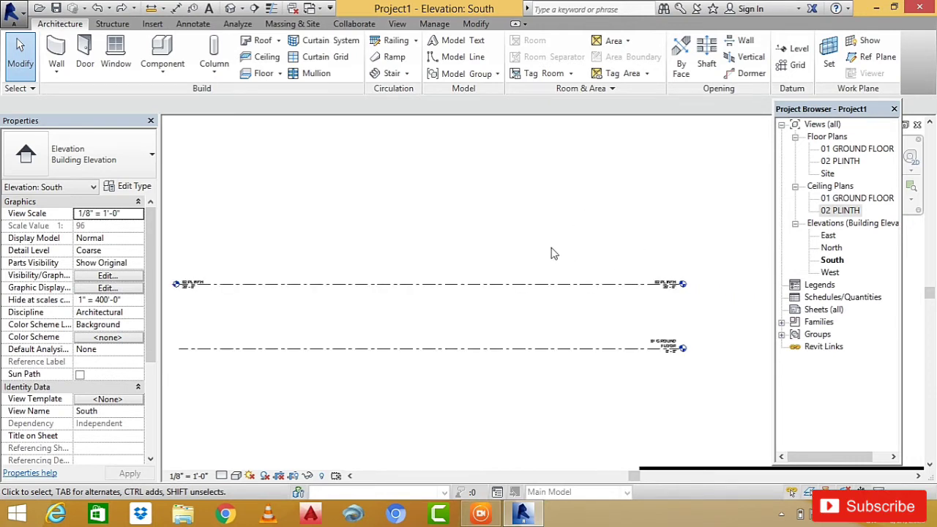
scroll(553, 254, up, 2)
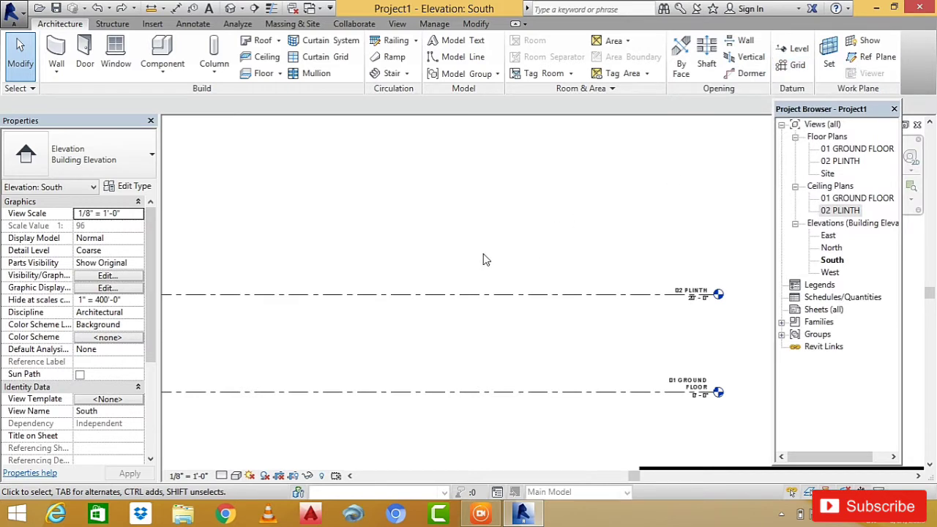
Cancel the LL attempt and start the Level tool (1/4" Head type) from Architecture > Datum > Level.
key(l)
key(l)
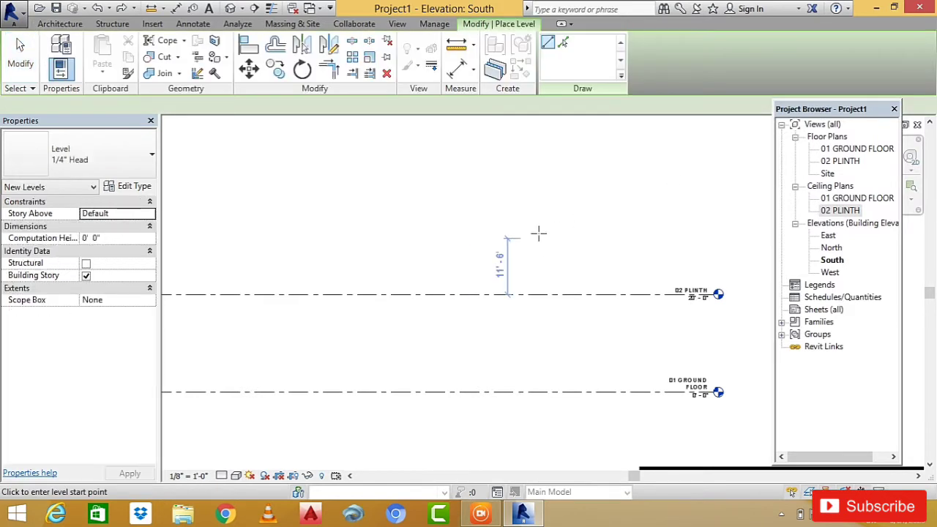
scroll(604, 267, down, 3)
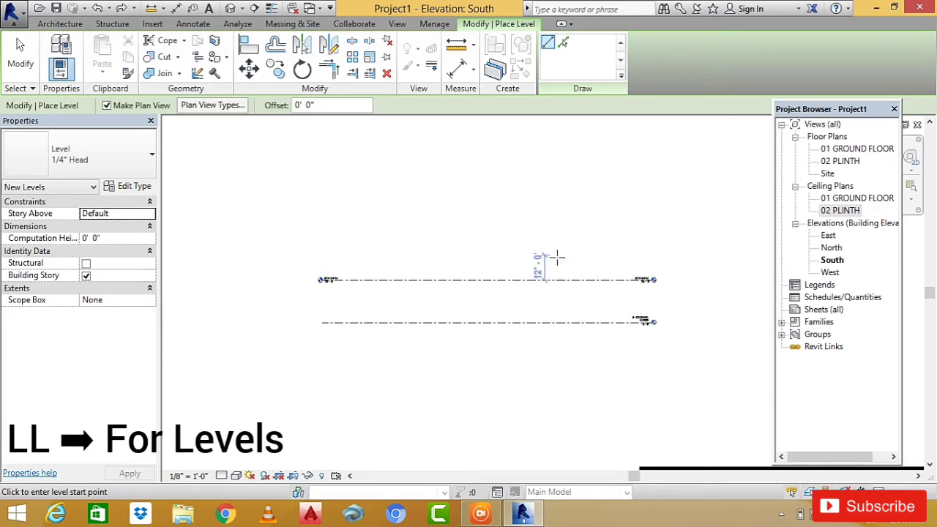
scroll(364, 249, up, 1)
scroll(366, 247, up, 2)
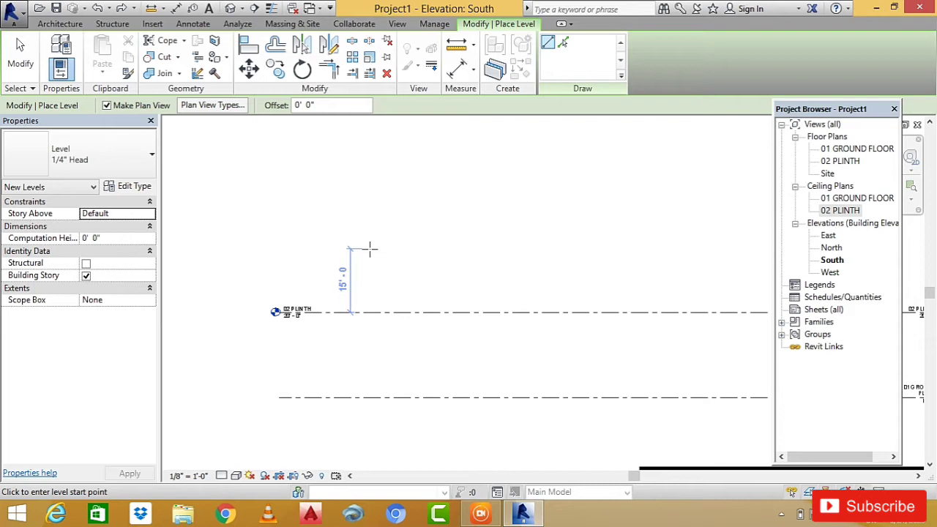
key(Escape)
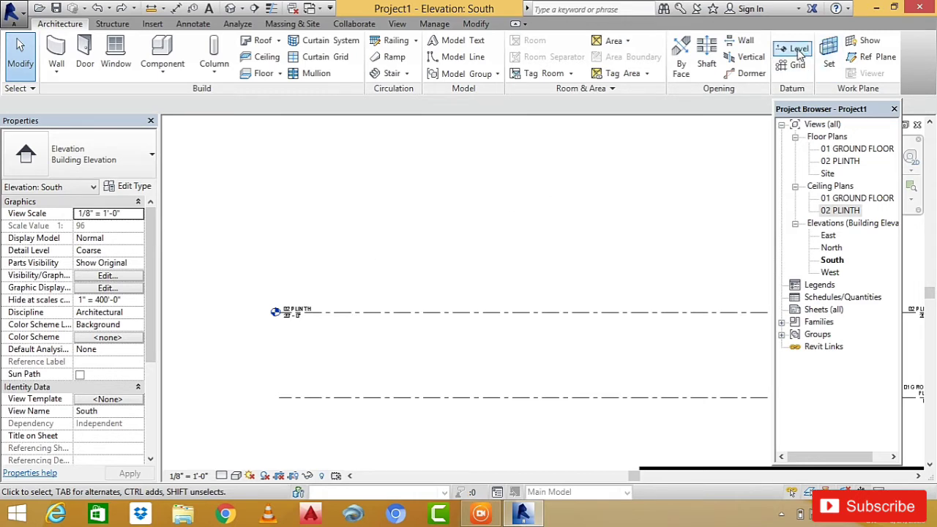
key(w)
key(n)
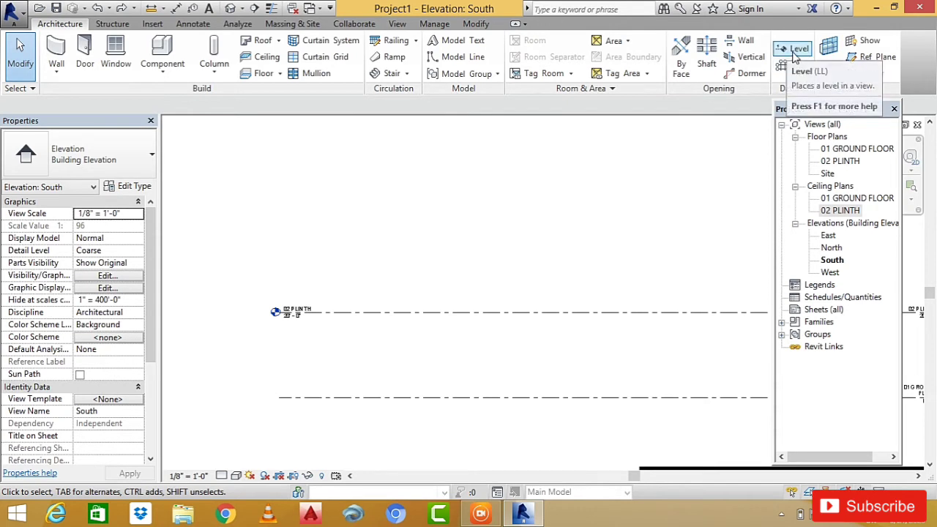
click(795, 54)
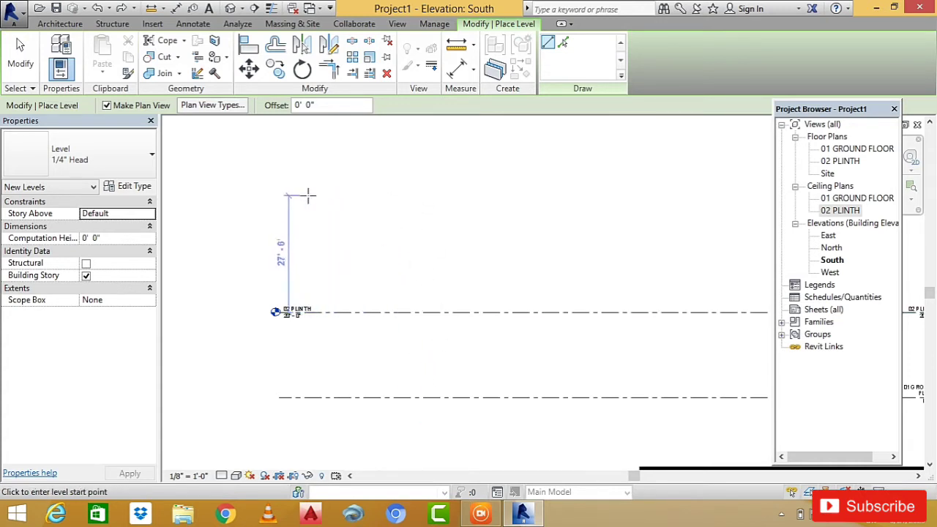
Place Level 3 at 40' - 0", offset 20' above 02 PLINTH.
text(20)
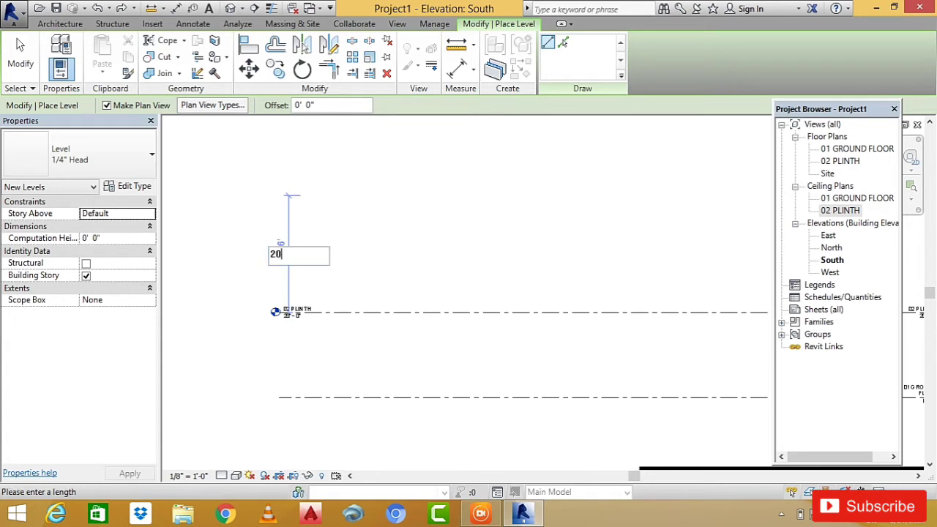
key(Return)
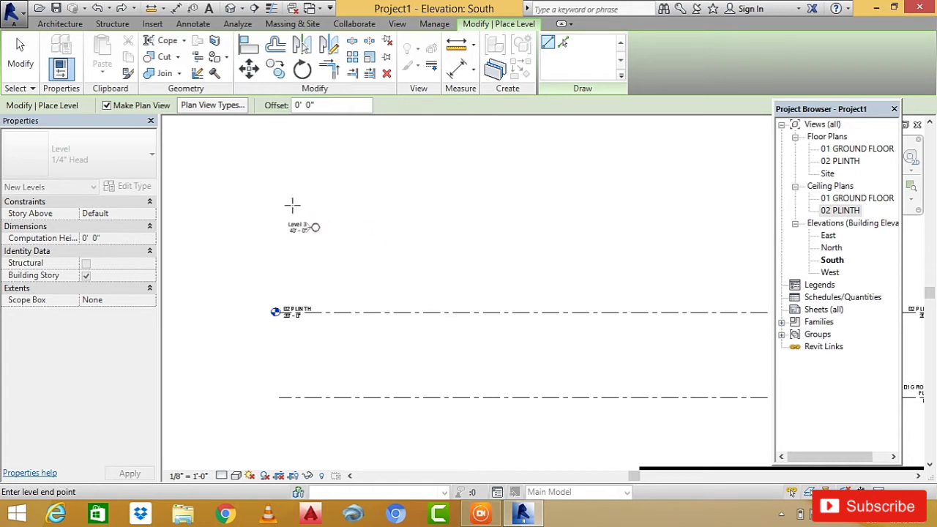
scroll(265, 228, up, 2)
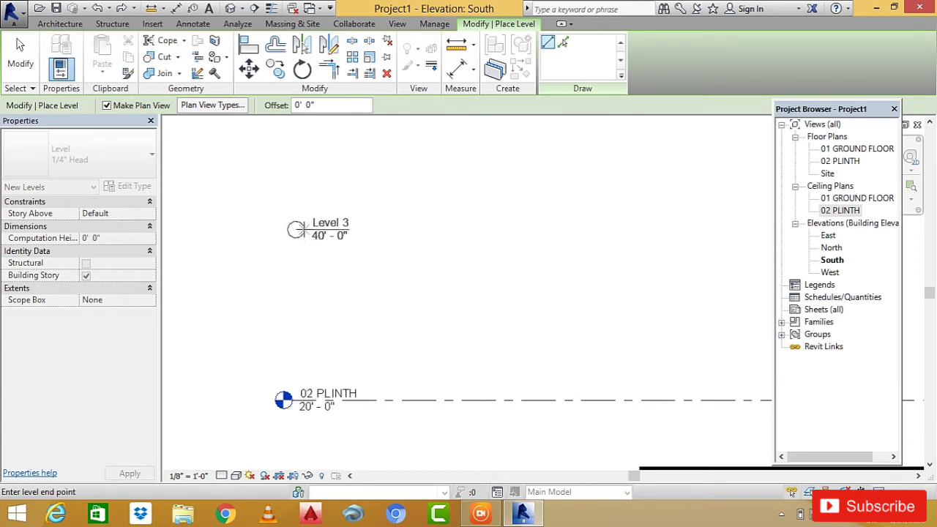
scroll(296, 230, down, 2)
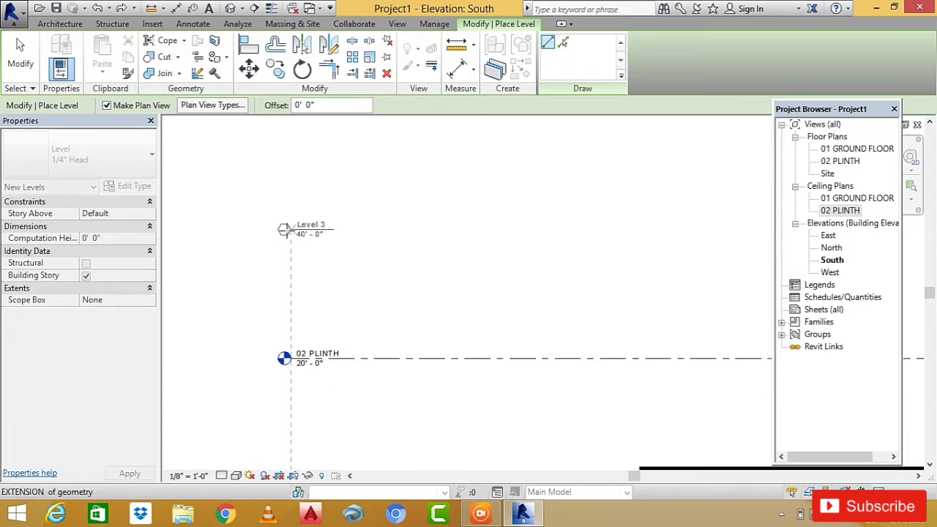
scroll(286, 229, down, 1)
scroll(285, 230, up, 1)
scroll(286, 230, up, 1)
scroll(287, 229, up, 2)
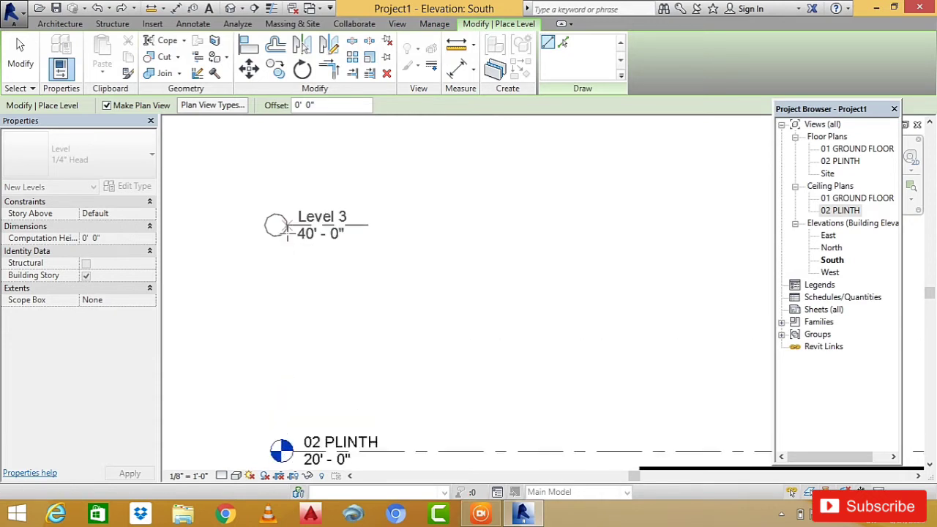
scroll(293, 233, down, 2)
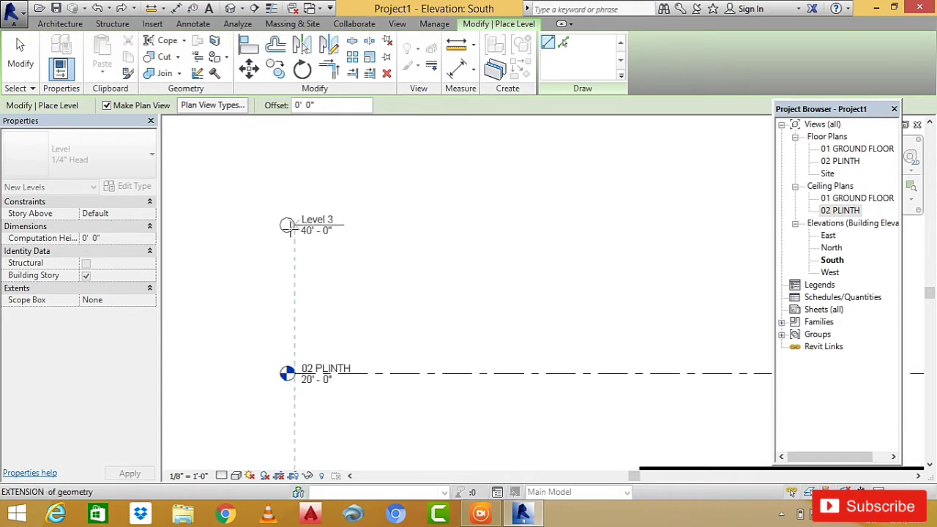
click(287, 225)
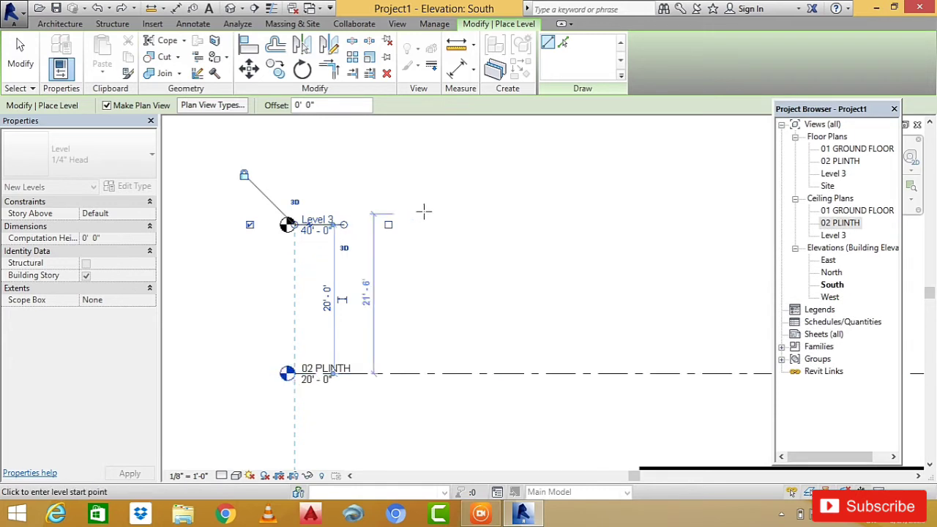
Draw Level 4 between two points on the snapped line above 02 PLINTH and exit the Level tool.
scroll(412, 213, down, 1)
scroll(361, 231, down, 1)
scroll(366, 227, down, 2)
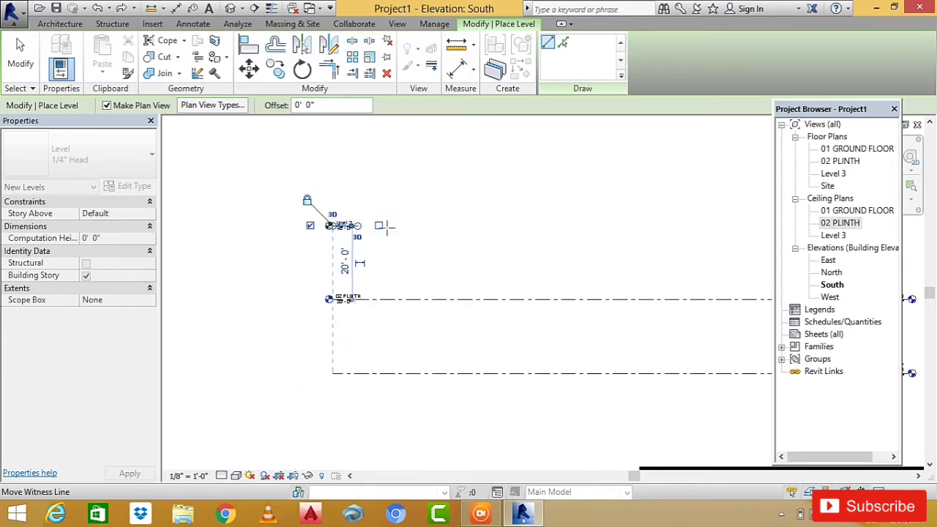
scroll(349, 232, down, 2)
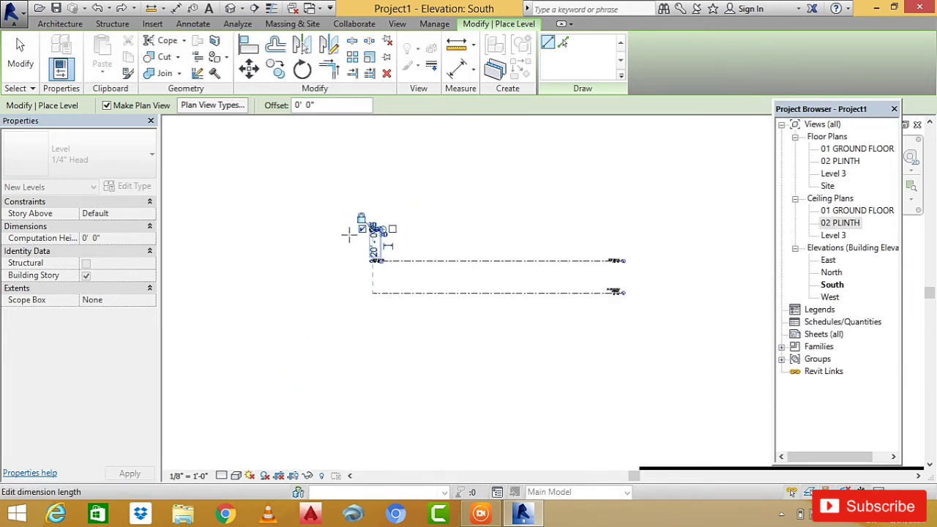
scroll(359, 230, down, 2)
click(531, 251)
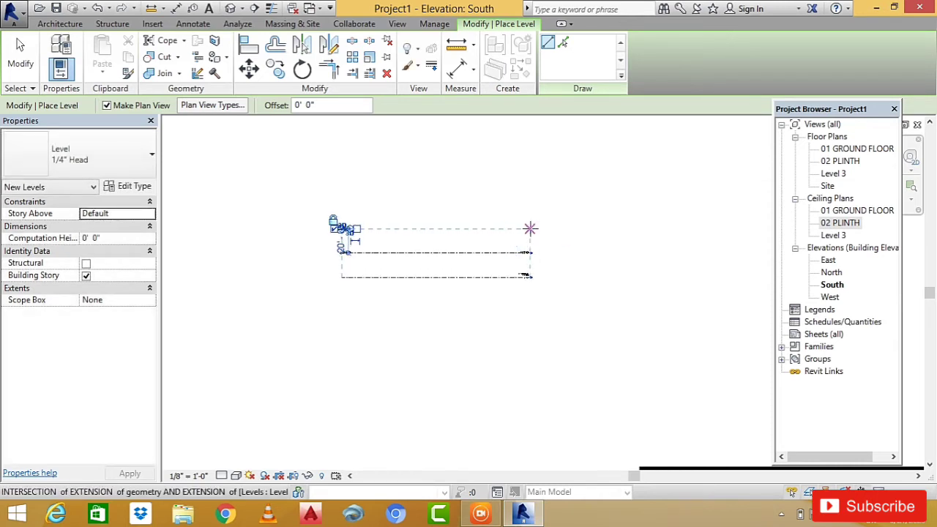
click(530, 229)
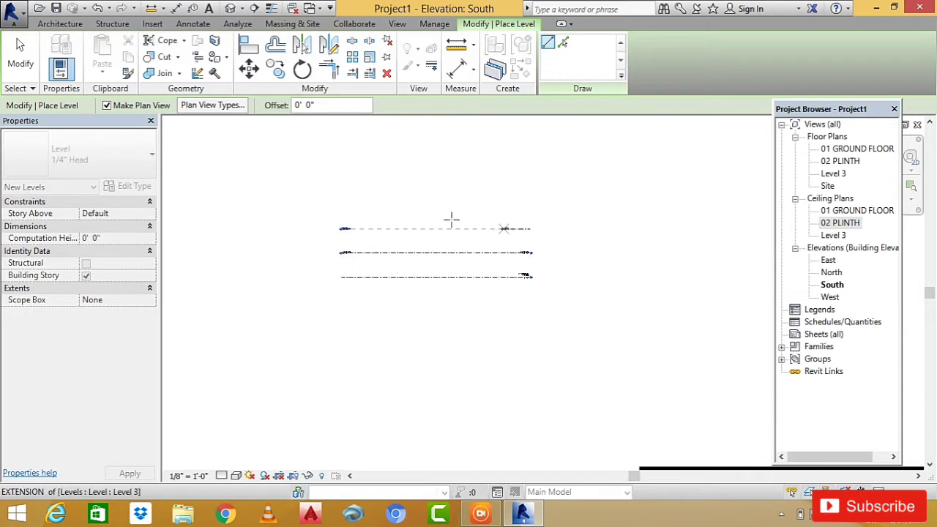
click(341, 229)
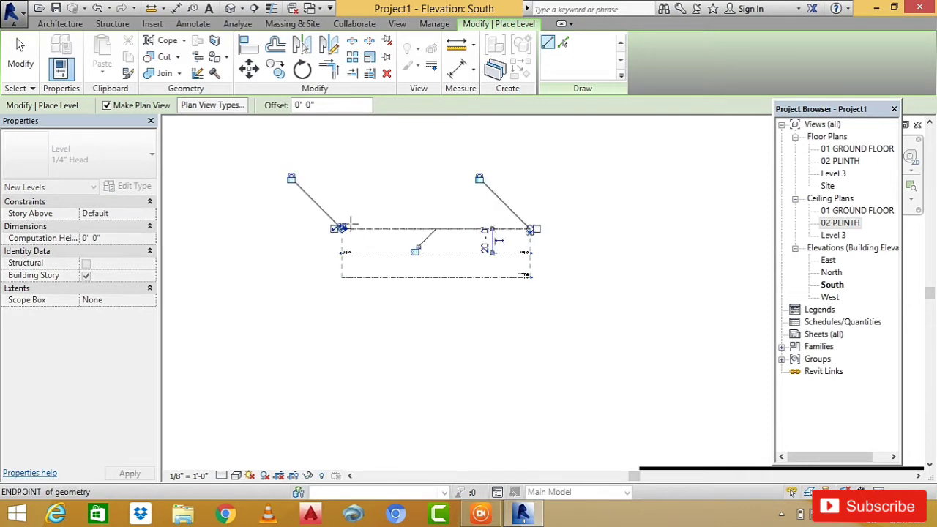
scroll(408, 215, up, 2)
scroll(410, 219, up, 2)
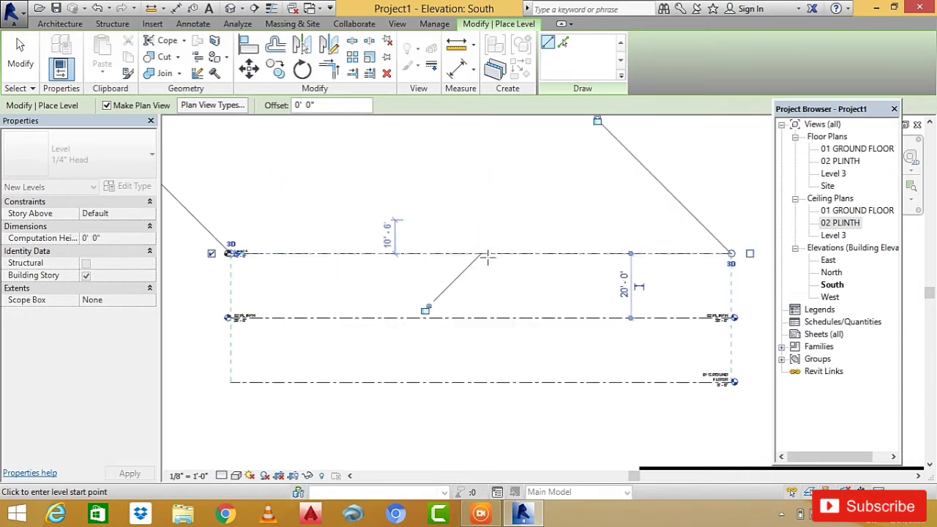
scroll(414, 223, up, 1)
scroll(517, 292, down, 2)
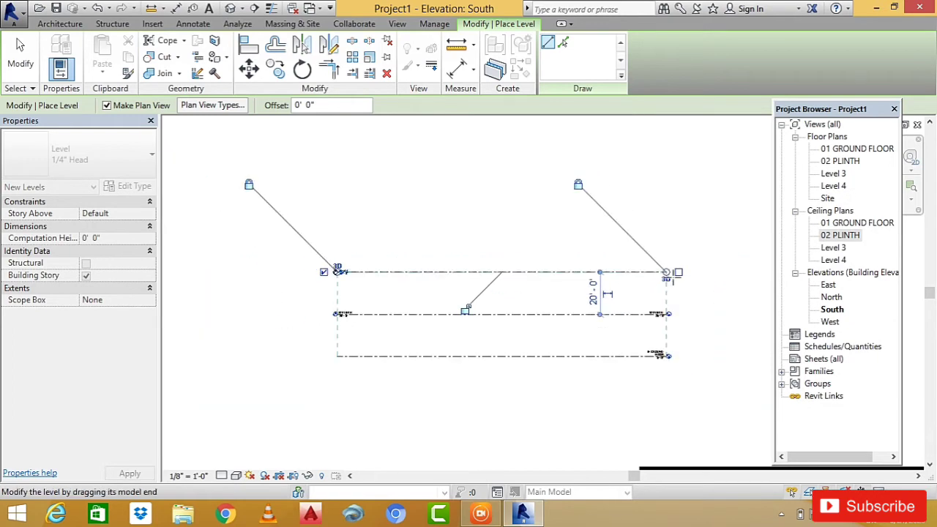
scroll(659, 275, up, 2)
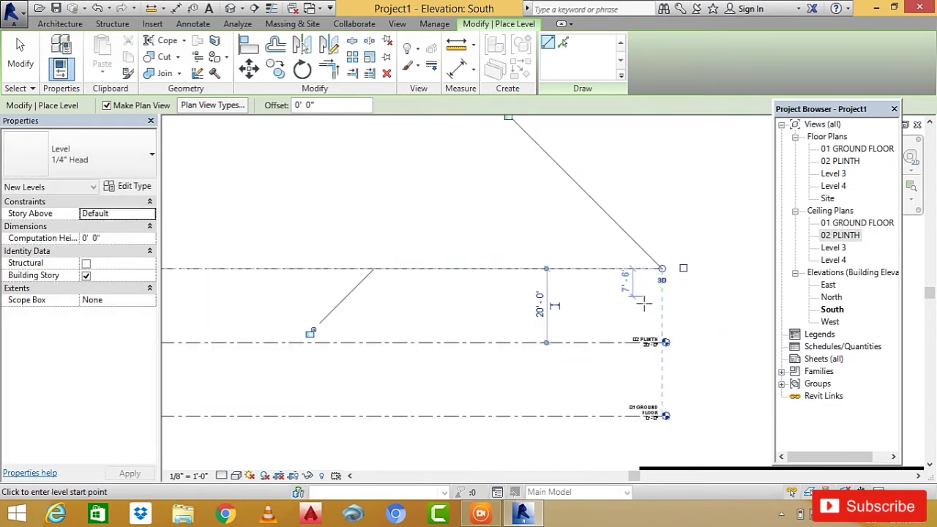
key(Escape)
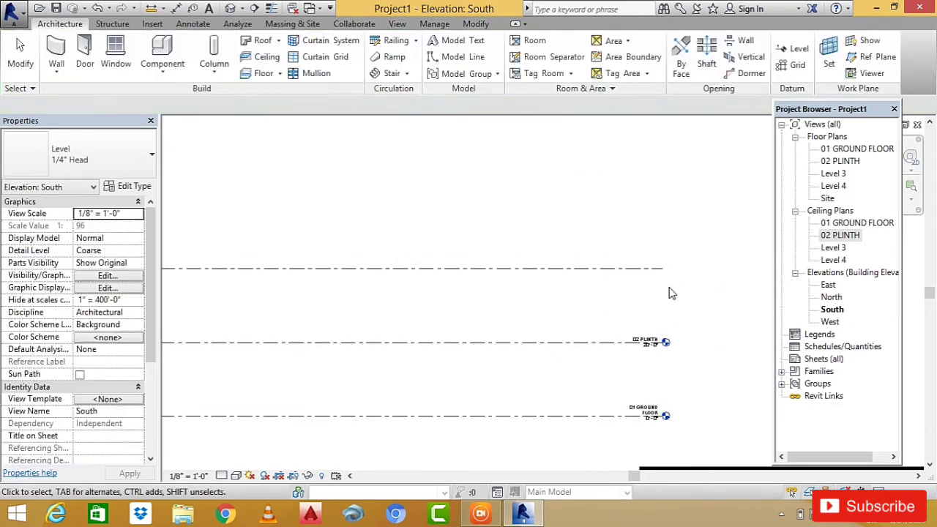
Select the Level 4 line and show its head bubble at the right end.
scroll(674, 301, down, 2)
scroll(505, 295, up, 2)
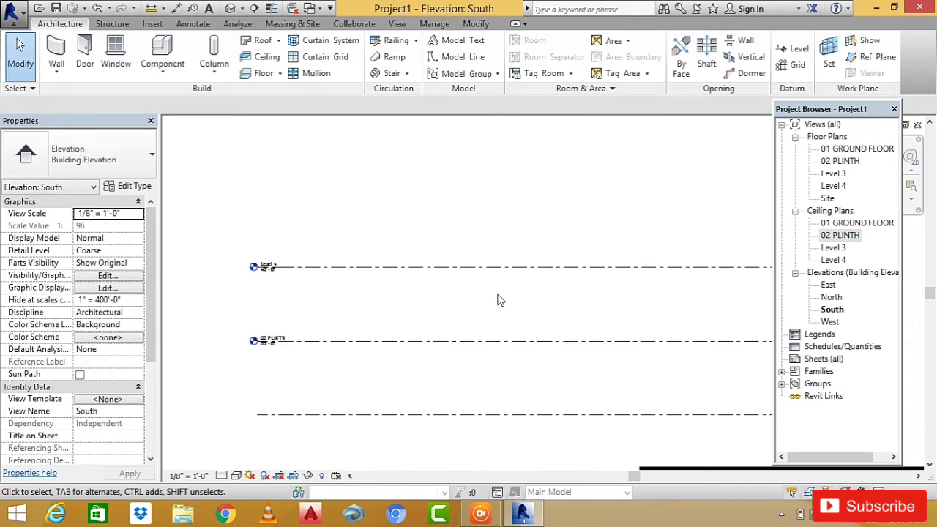
scroll(271, 268, up, 2)
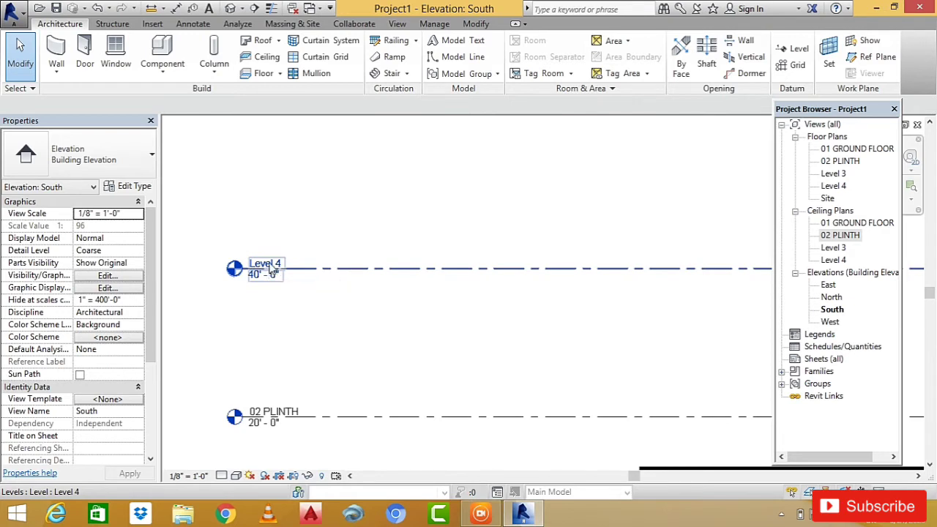
scroll(253, 273, down, 1)
scroll(268, 295, down, 2)
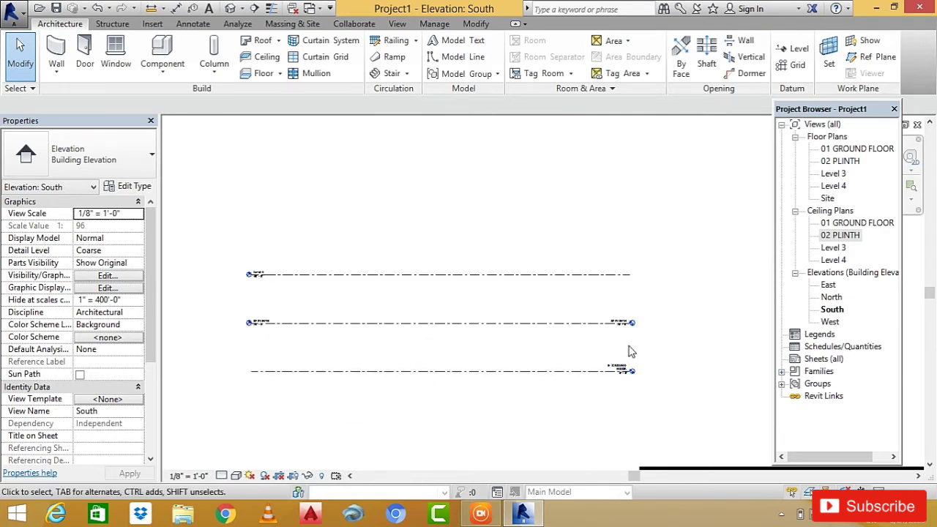
scroll(634, 363, up, 2)
scroll(624, 389, up, 1)
scroll(604, 323, down, 2)
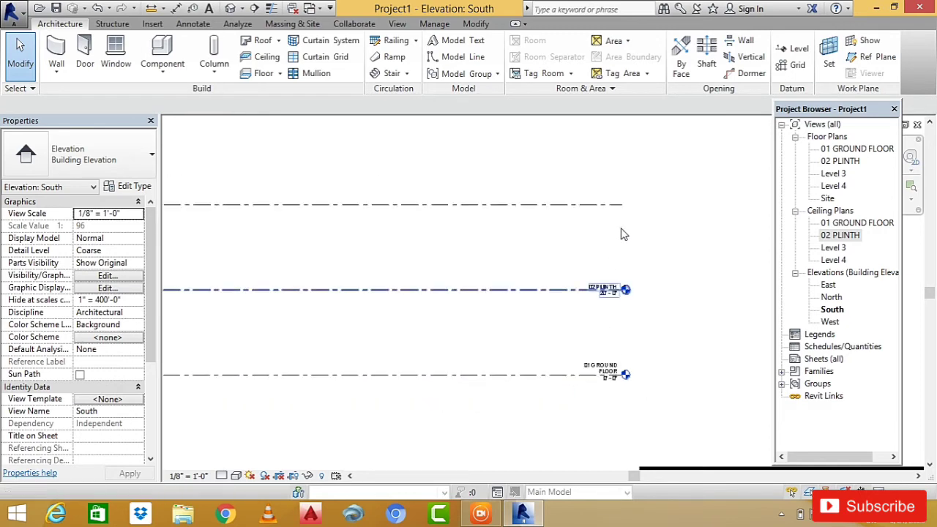
click(617, 212)
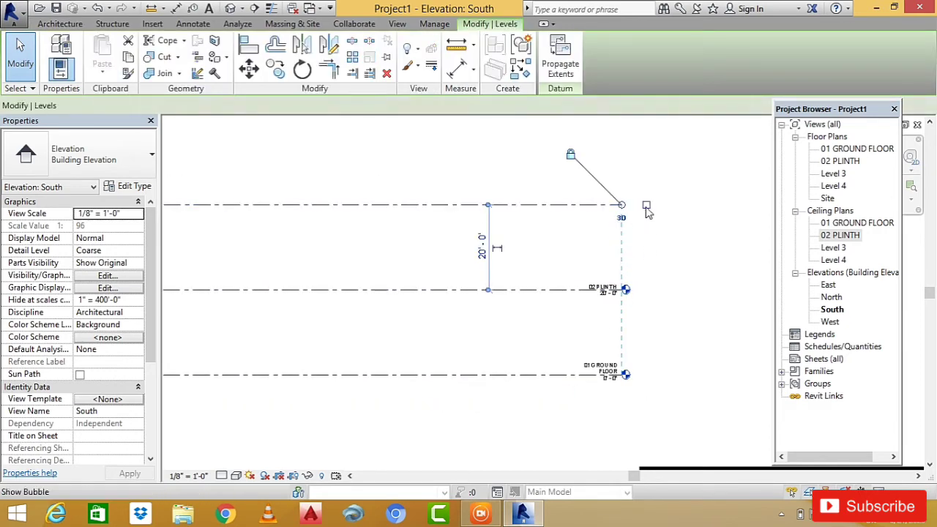
click(647, 207)
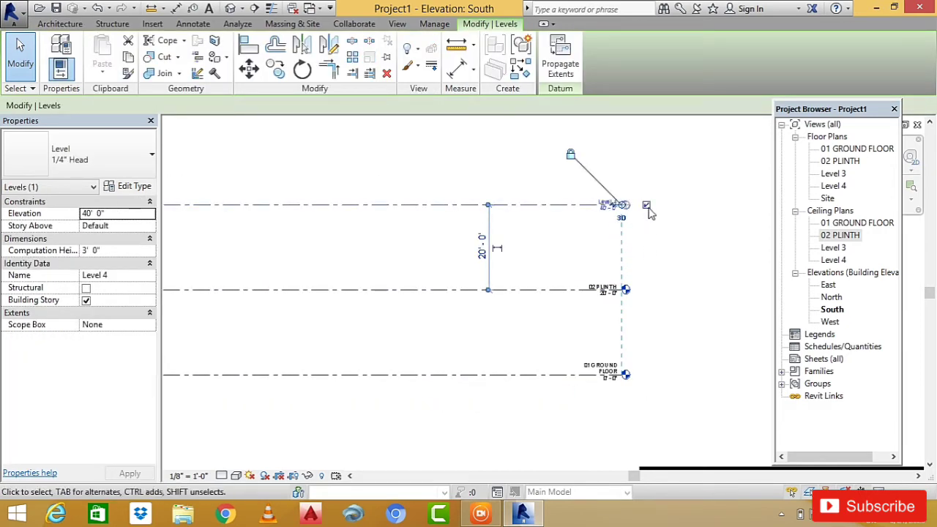
scroll(608, 197, up, 2)
scroll(612, 207, up, 1)
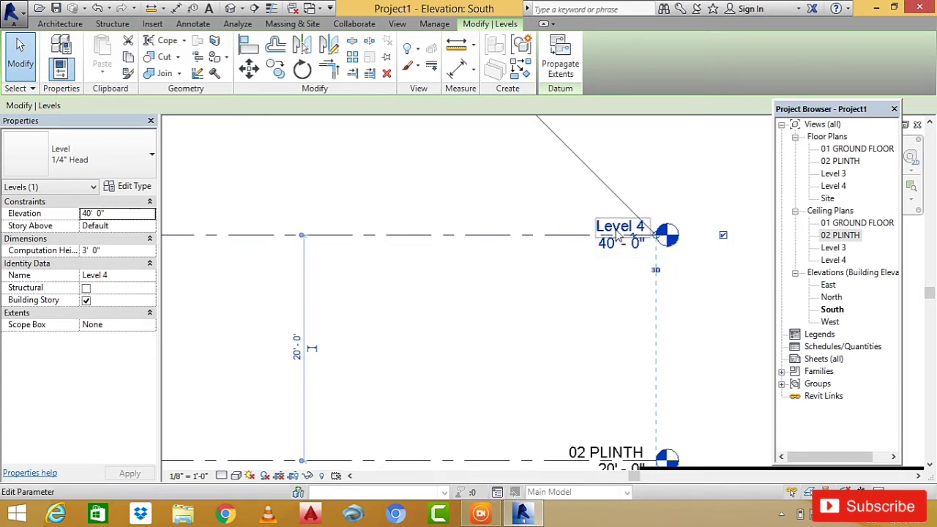
scroll(613, 302, down, 1)
scroll(608, 315, down, 1)
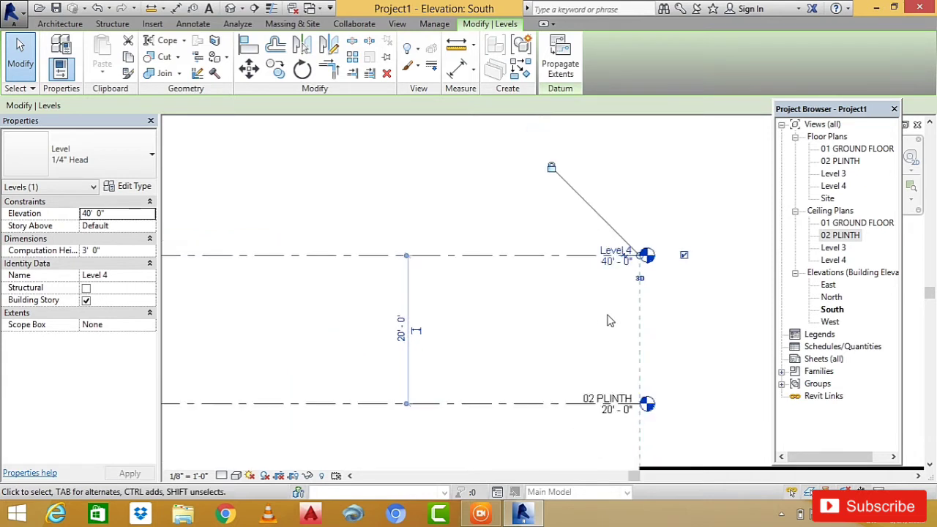
scroll(607, 322, down, 1)
scroll(607, 322, down, 1)
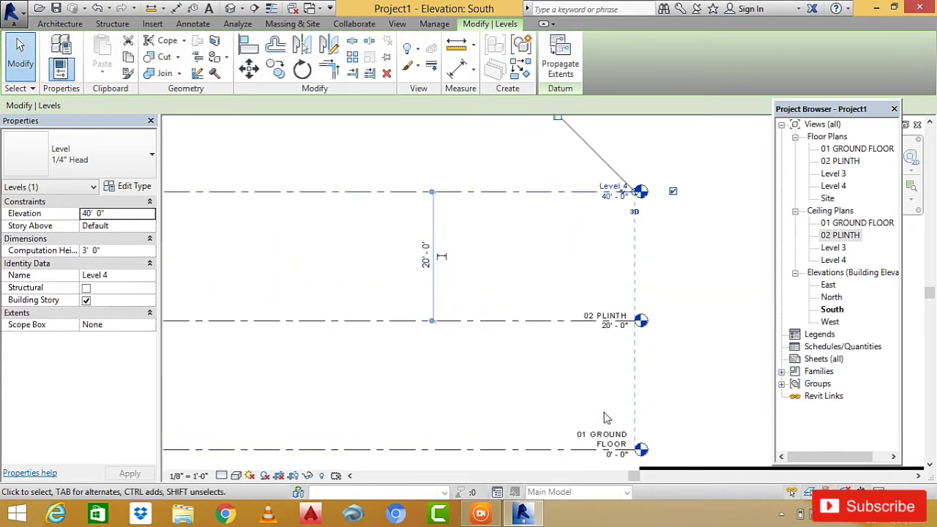
scroll(586, 410, down, 1)
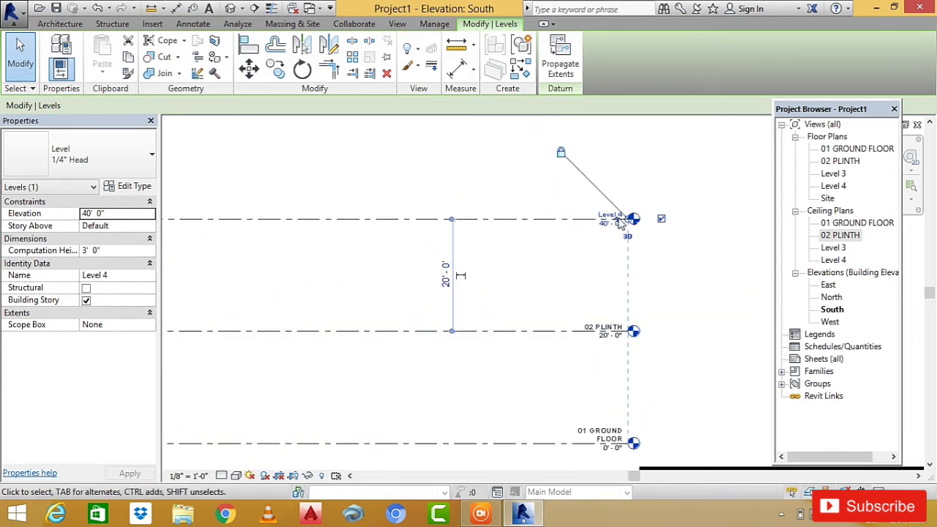
scroll(621, 225, up, 2)
Rename Level 4 to 03 FIRST FLOOR and rename its matching plan views too.
click(612, 217)
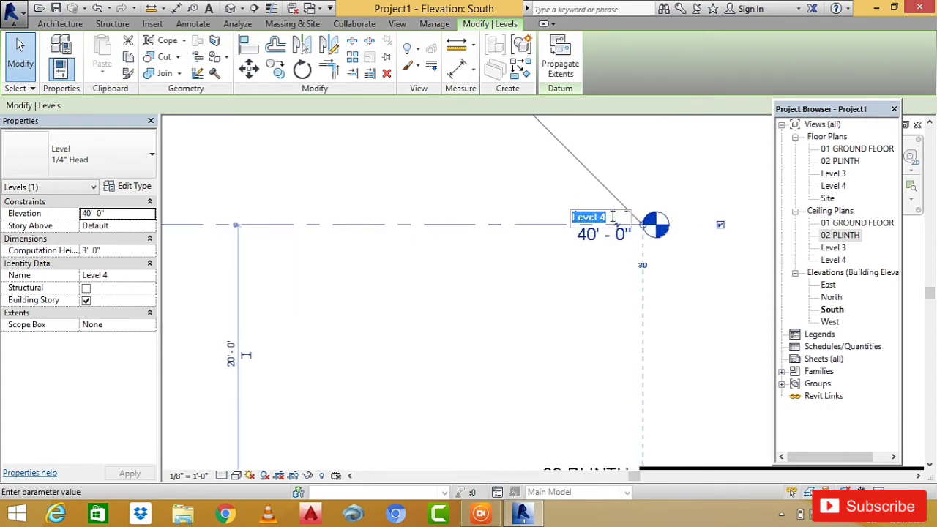
click(612, 217)
drag(601, 217, 576, 218)
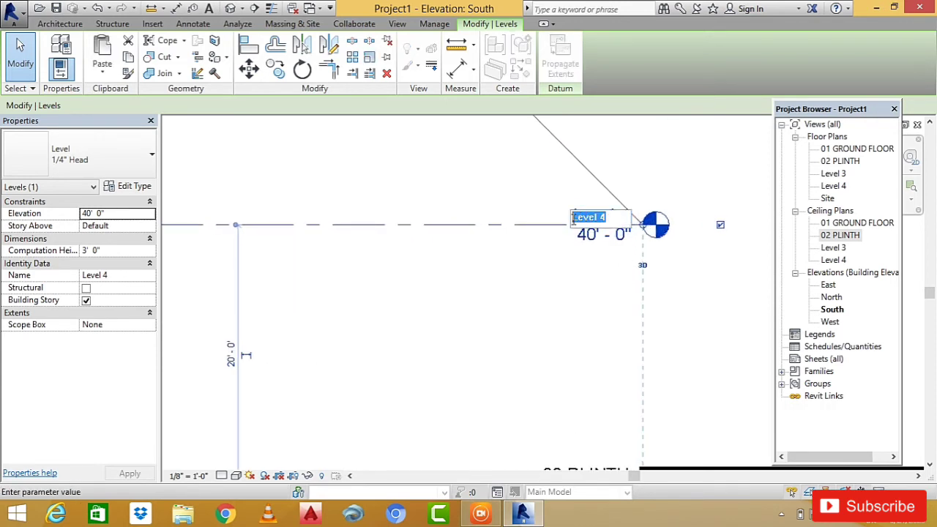
text(1)
text(03 FIRST FL)
scroll(707, 275, down, 1)
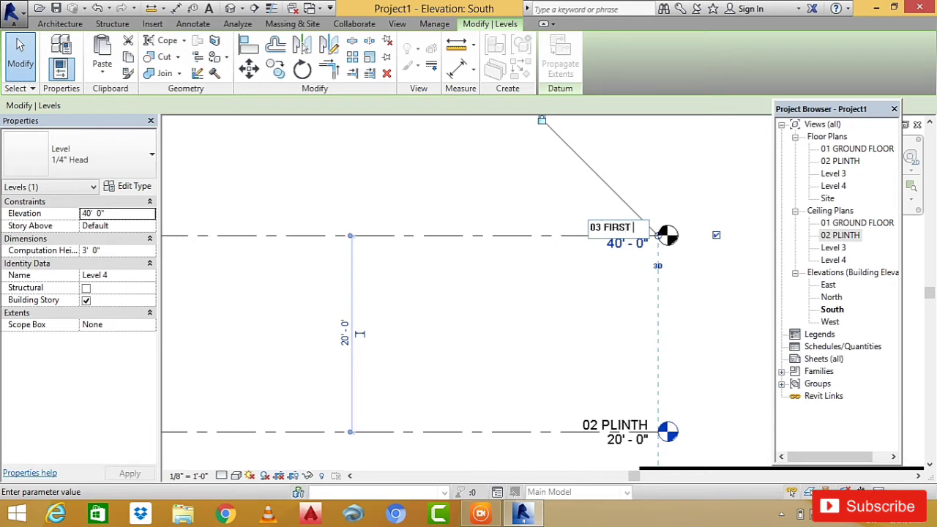
text(OOR)
click(703, 276)
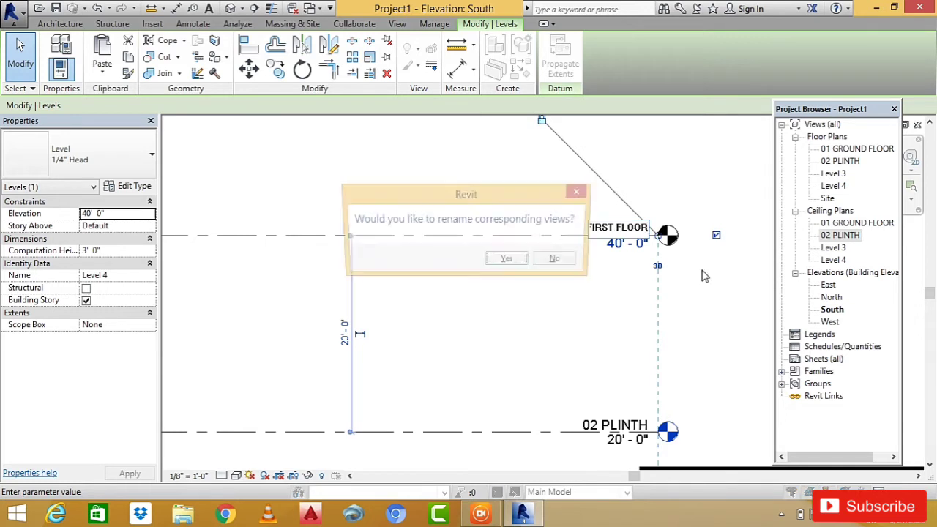
key(Return)
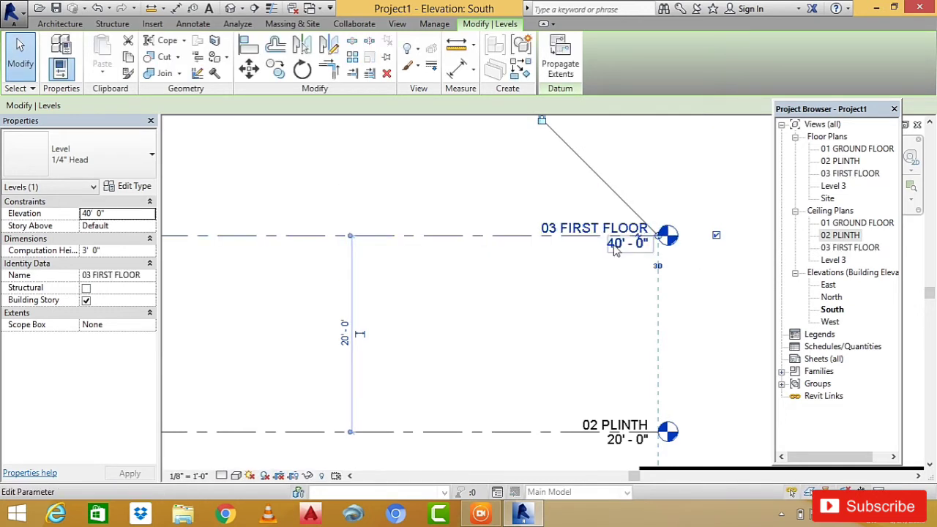
Change 03 FIRST FLOOR's elevation from 40' to 30' - 0".
click(616, 247)
double_click(594, 246)
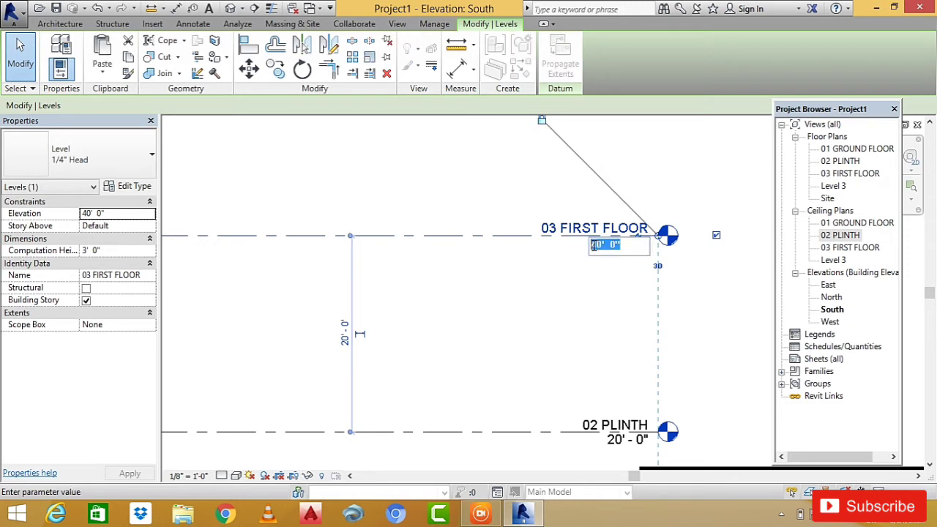
text(30)
key(Return)
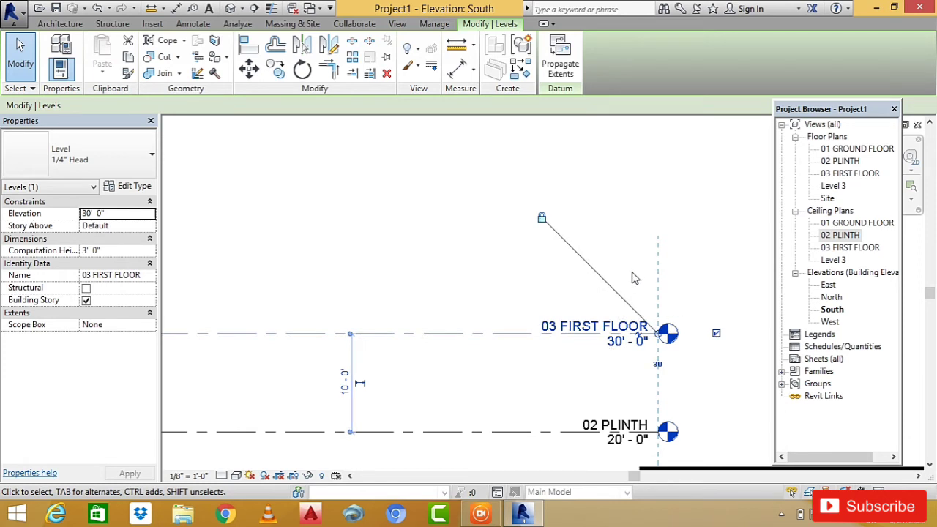
scroll(703, 280, down, 2)
scroll(692, 299, down, 1)
scroll(692, 299, down, 1)
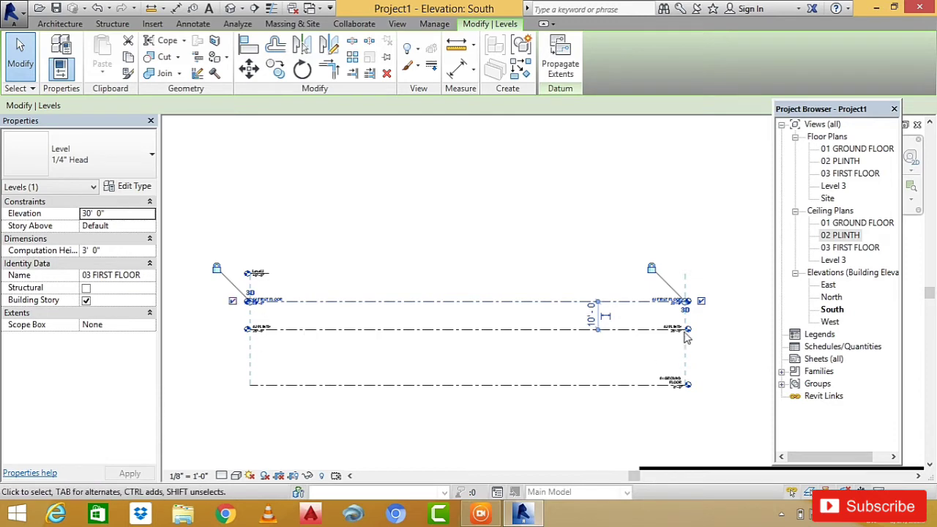
scroll(688, 302, up, 1)
scroll(688, 302, up, 3)
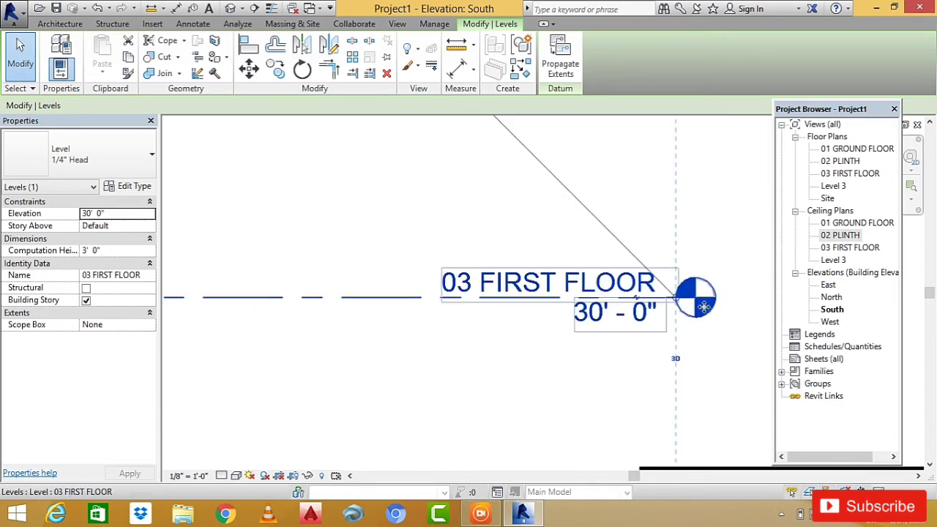
scroll(727, 302, down, 1)
scroll(726, 306, down, 2)
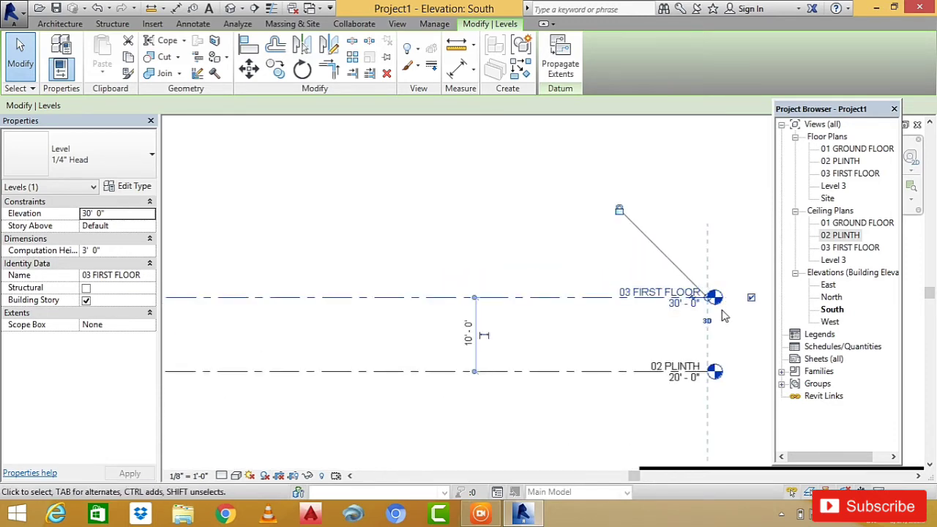
scroll(724, 316, down, 1)
scroll(723, 318, down, 1)
scroll(725, 318, down, 1)
scroll(725, 318, down, 1)
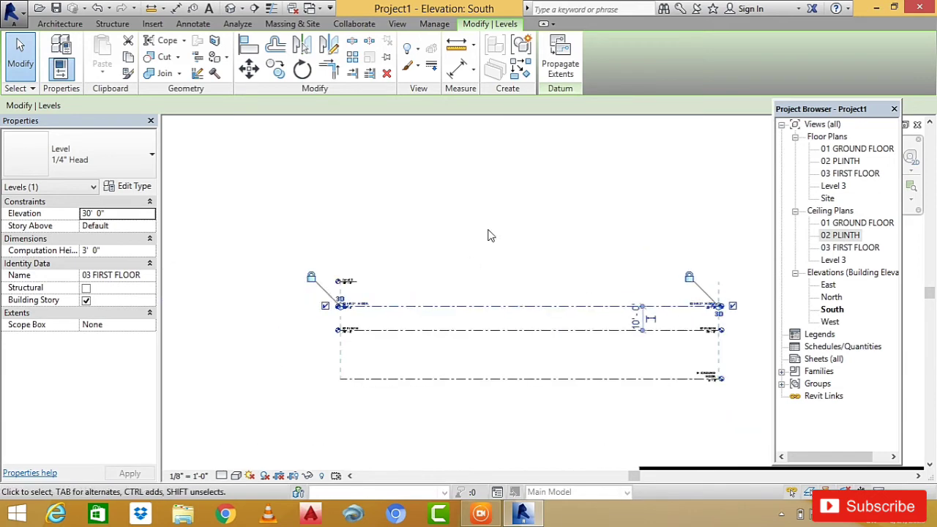
Clear the level selection and open the default {3D} view from the View tab.
click(474, 266)
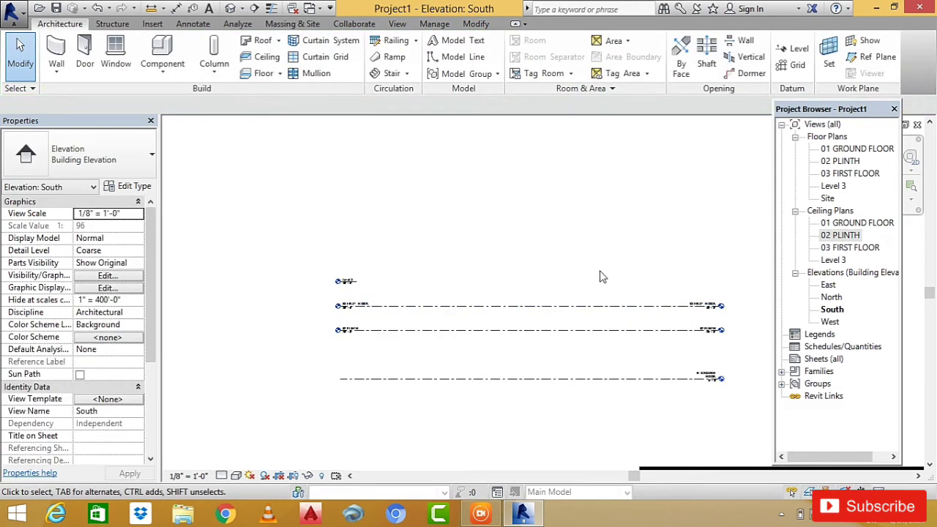
click(397, 24)
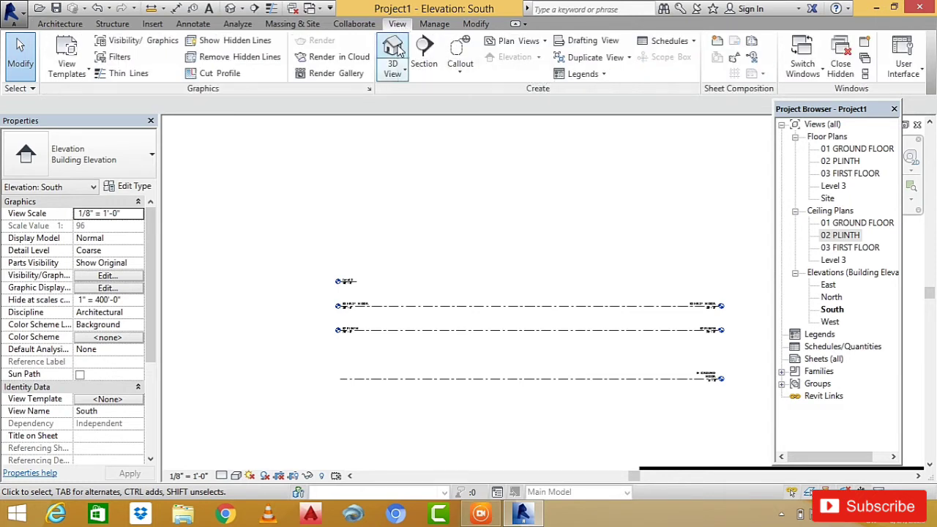
click(399, 50)
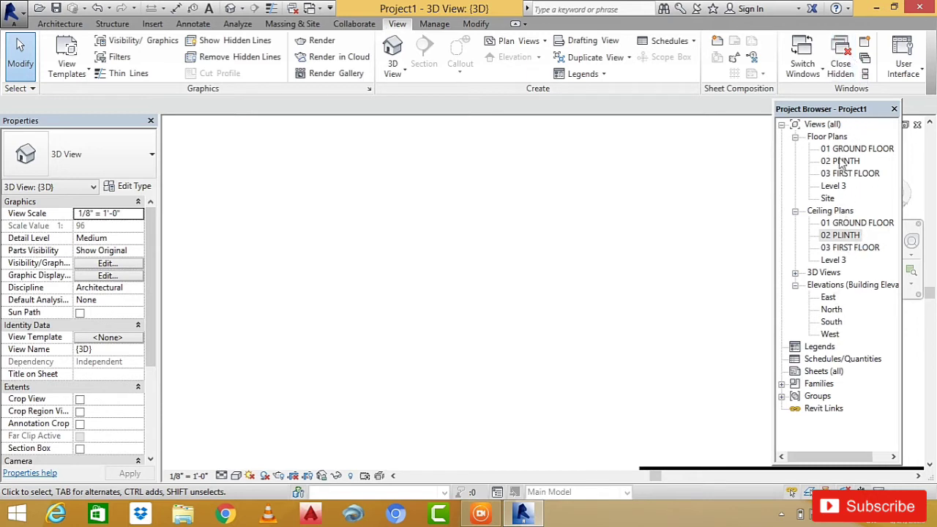
Open the South, East, North and West elevations in turn to compare the levels.
double_click(832, 322)
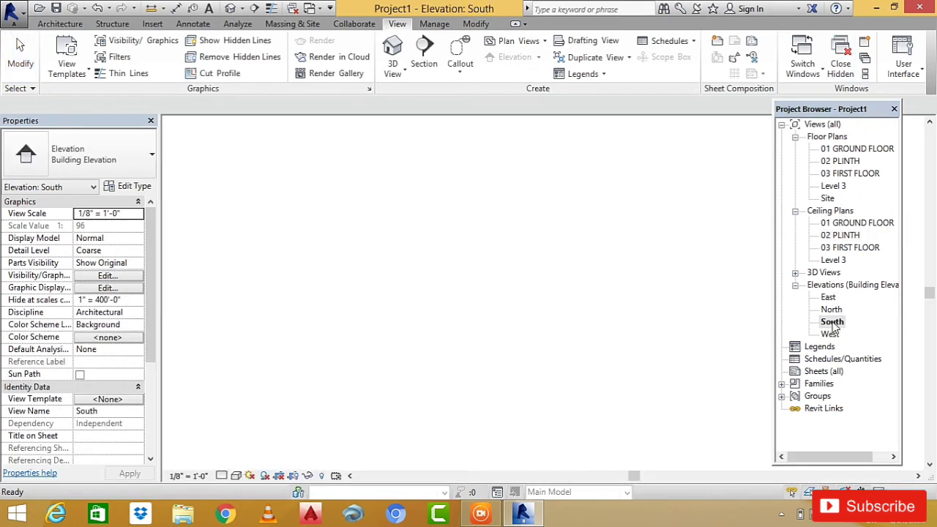
scroll(736, 375, up, 5)
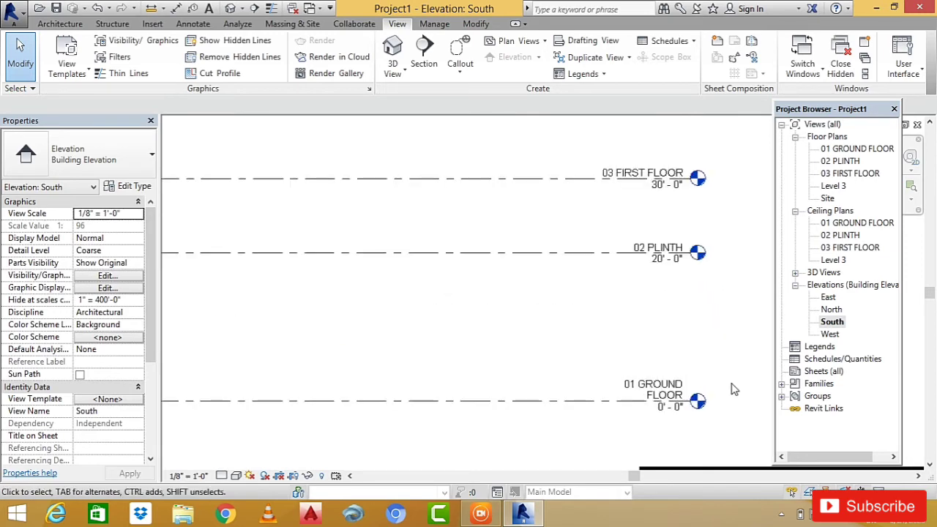
scroll(668, 388, up, 3)
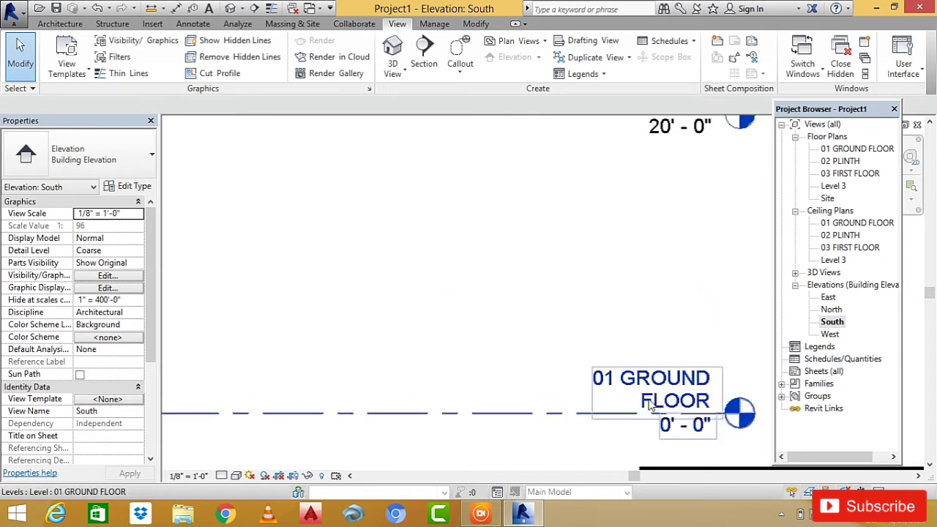
scroll(645, 370, down, 3)
scroll(644, 327, down, 1)
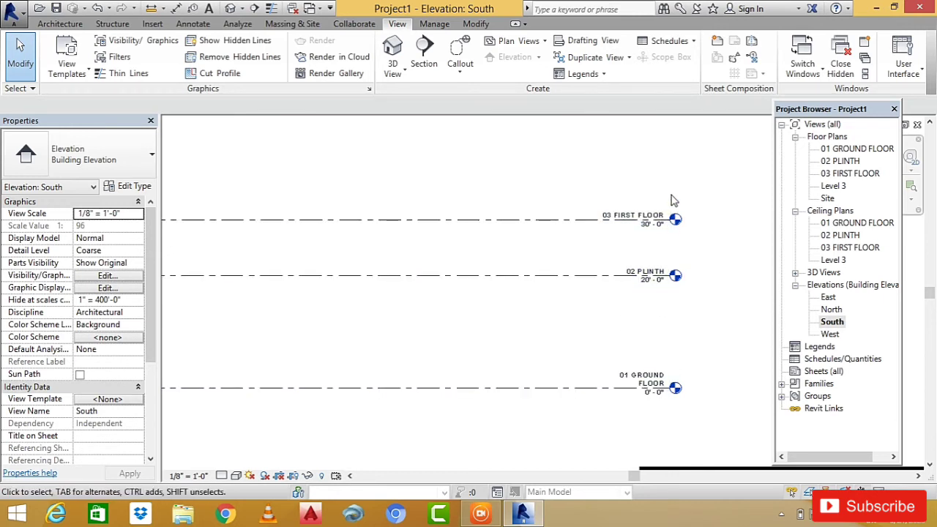
double_click(828, 297)
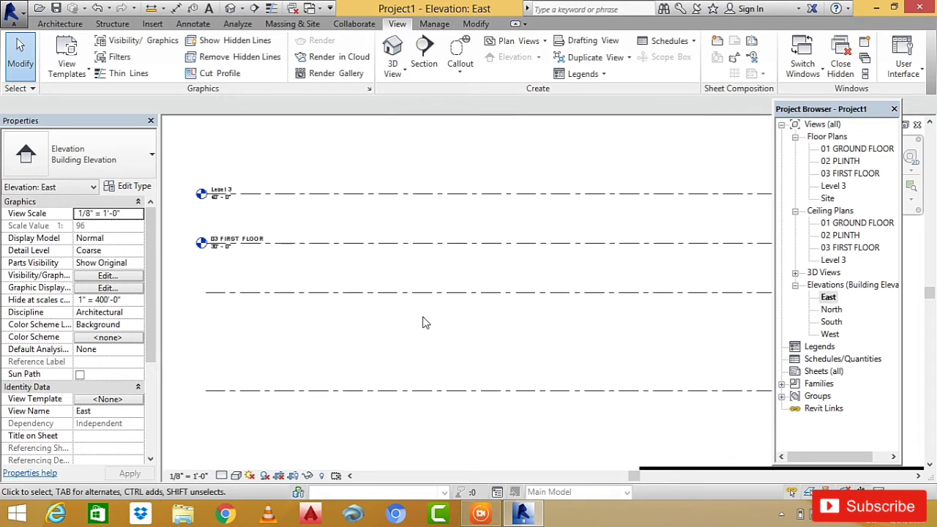
scroll(414, 322, down, 2)
scroll(703, 334, up, 1)
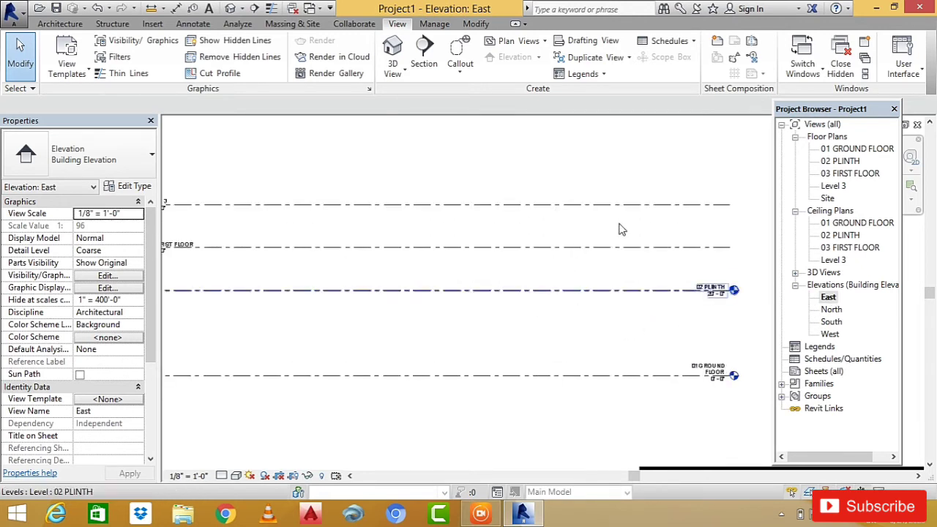
double_click(834, 309)
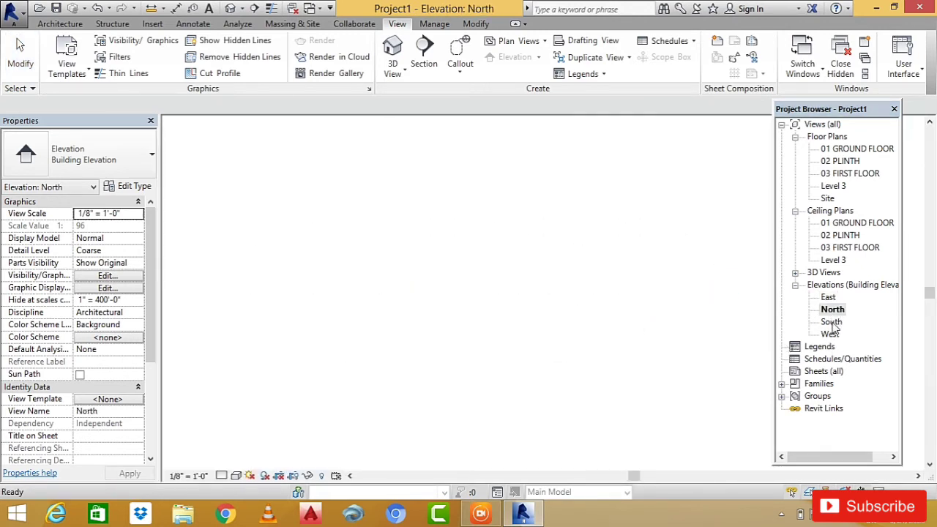
double_click(832, 322)
double_click(831, 334)
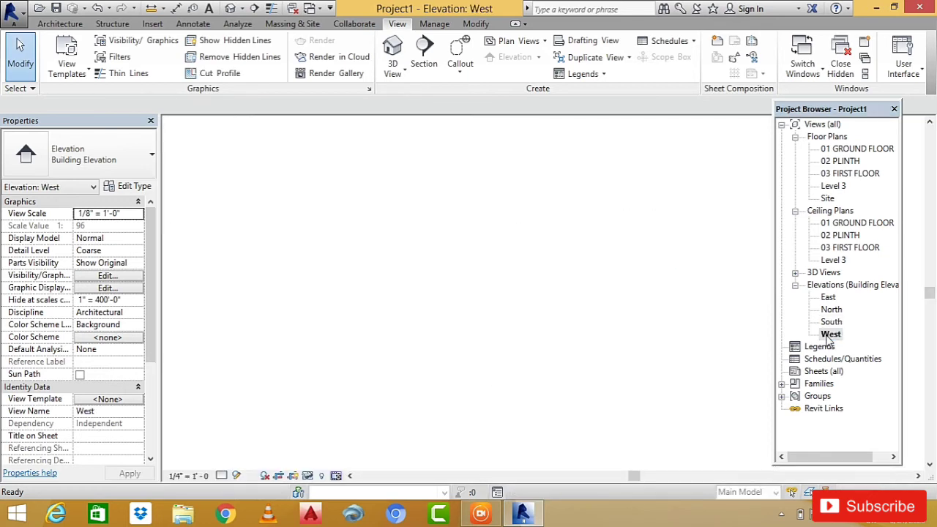
scroll(437, 342, down, 1)
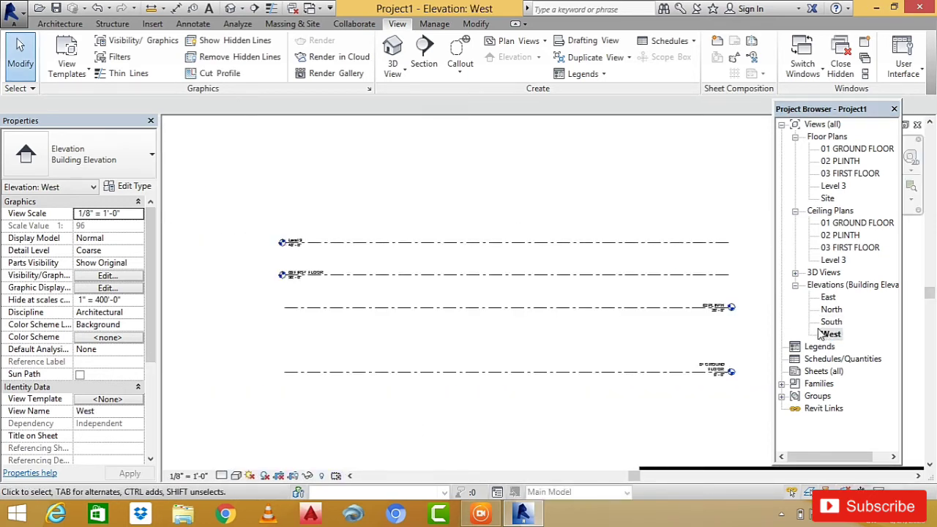
Return to the South elevation and select the 03 FIRST FLOOR level.
double_click(831, 323)
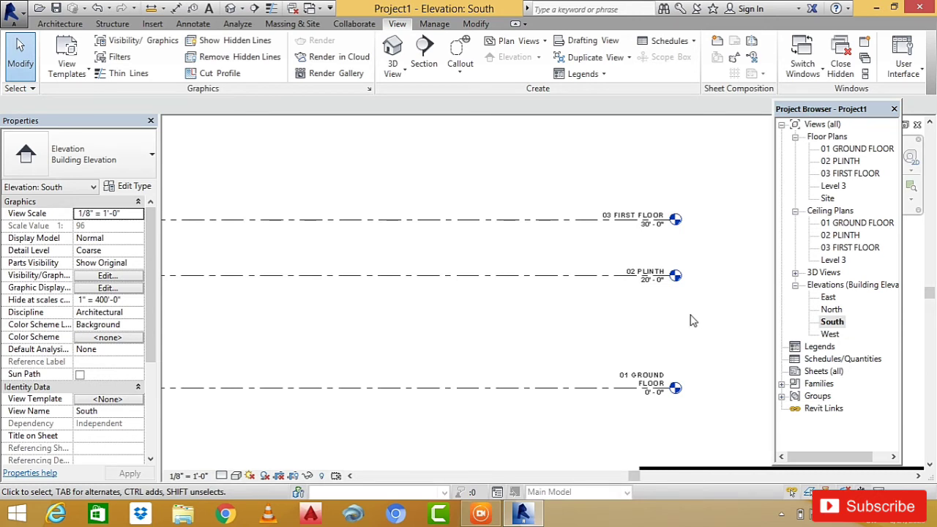
scroll(715, 326, down, 1)
scroll(567, 304, down, 1)
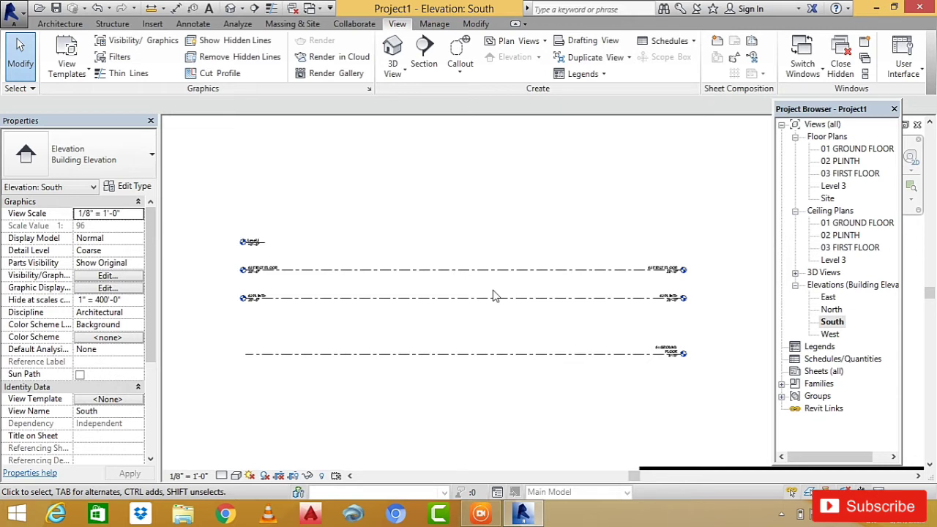
click(69, 24)
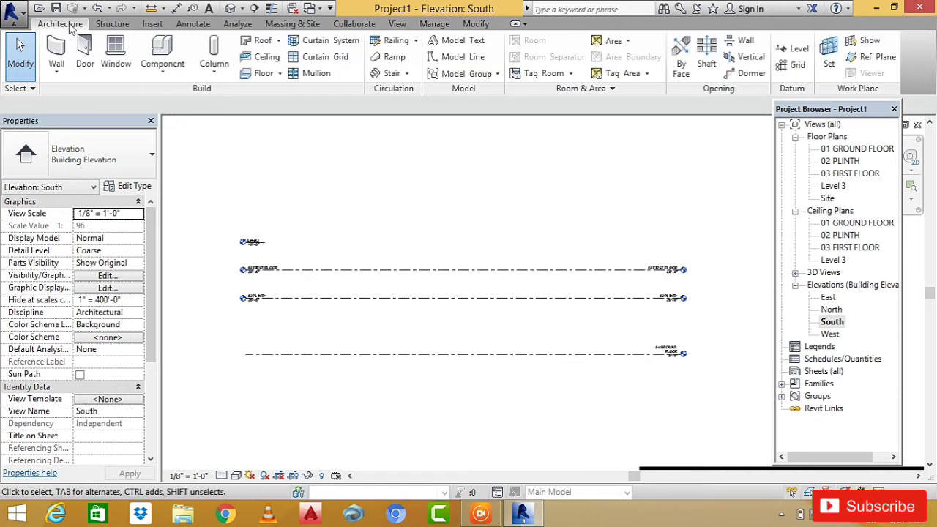
click(515, 270)
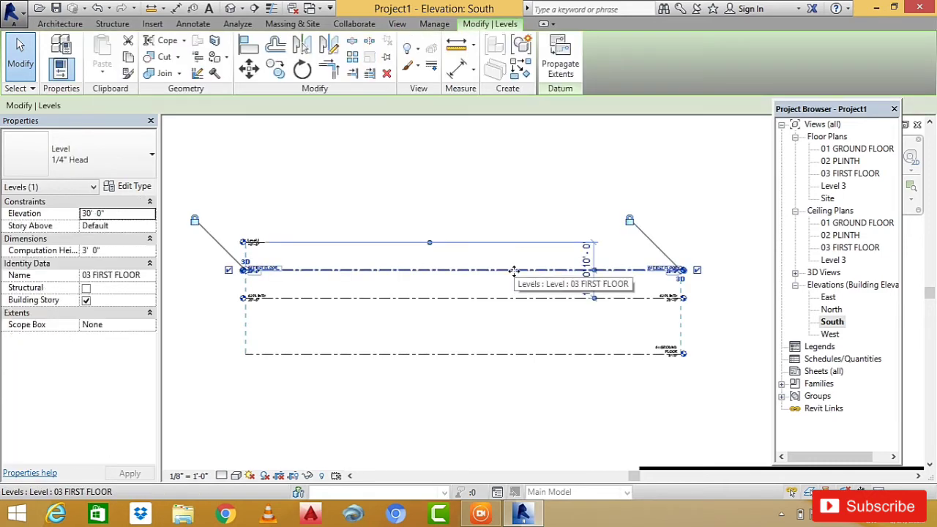
click(435, 24)
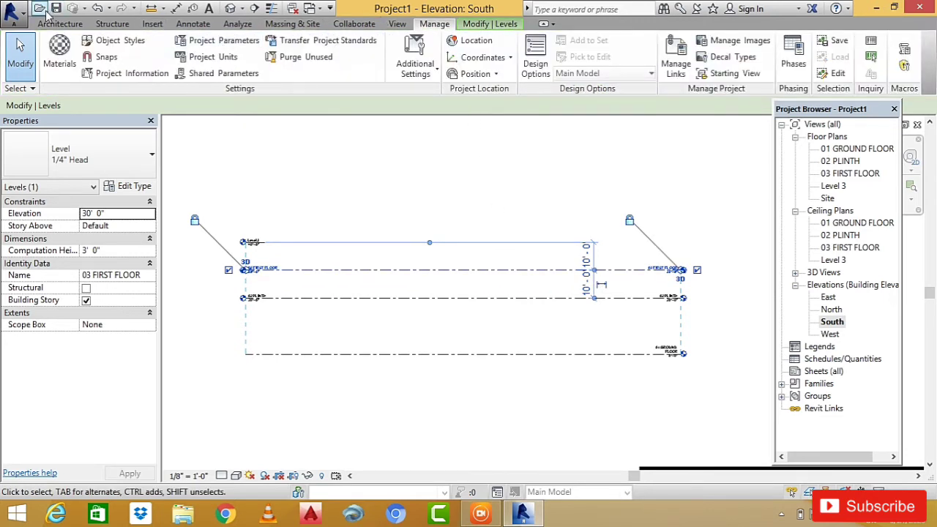
click(22, 51)
click(60, 24)
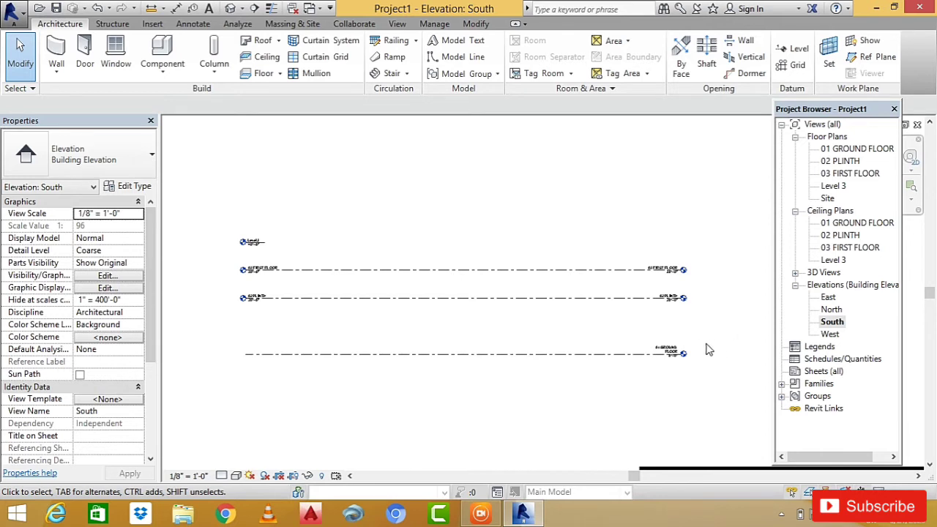
scroll(707, 345, up, 3)
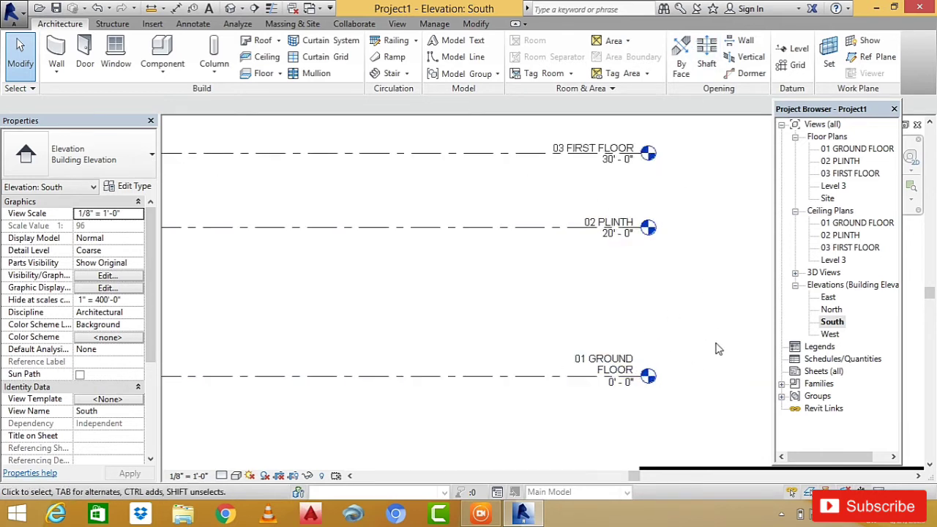
scroll(712, 338, down, 2)
scroll(730, 315, down, 2)
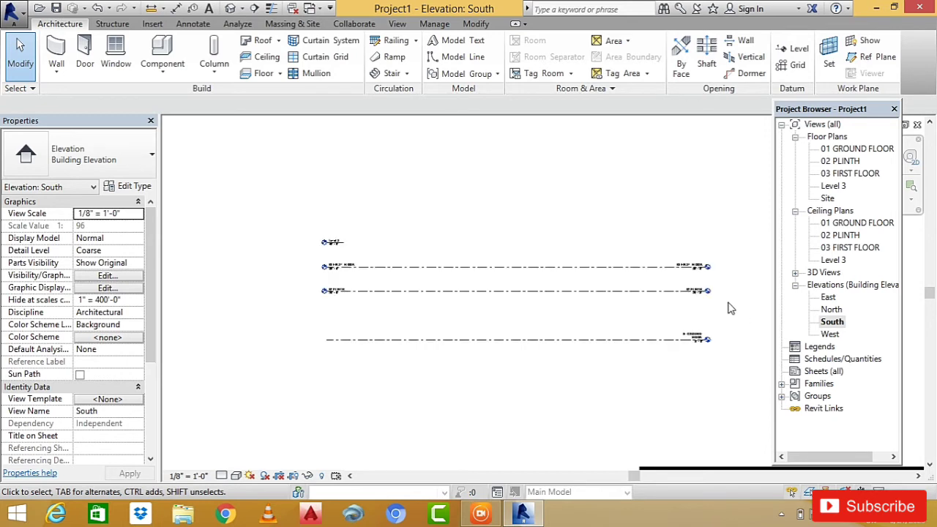
key(l)
key(l)
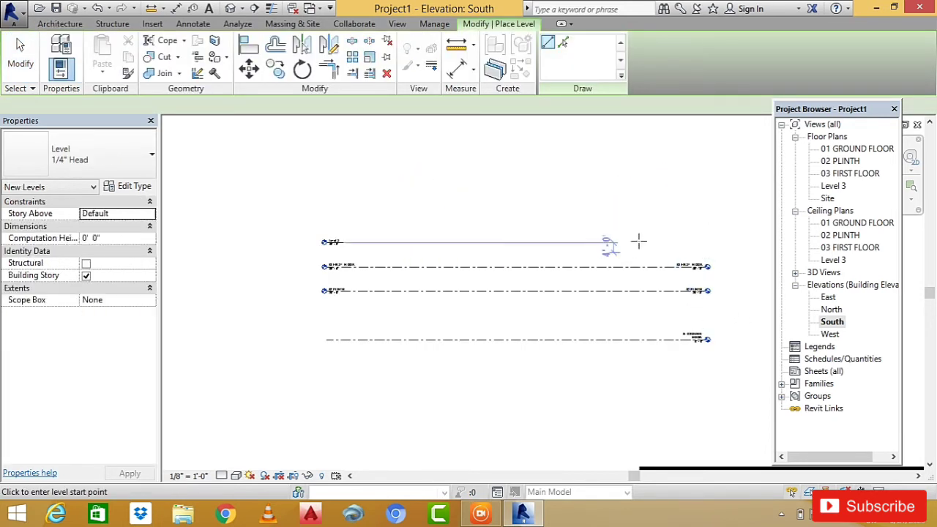
scroll(586, 219, down, 1)
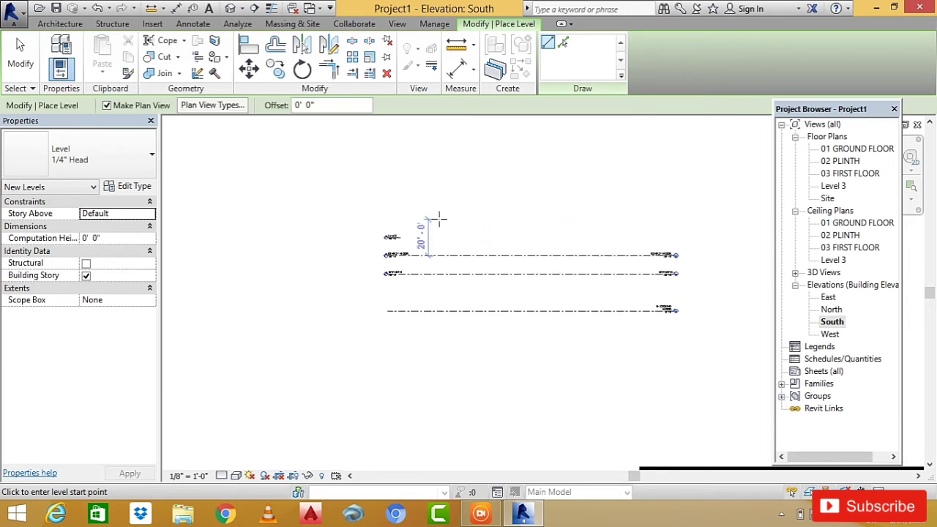
scroll(438, 220, up, 2)
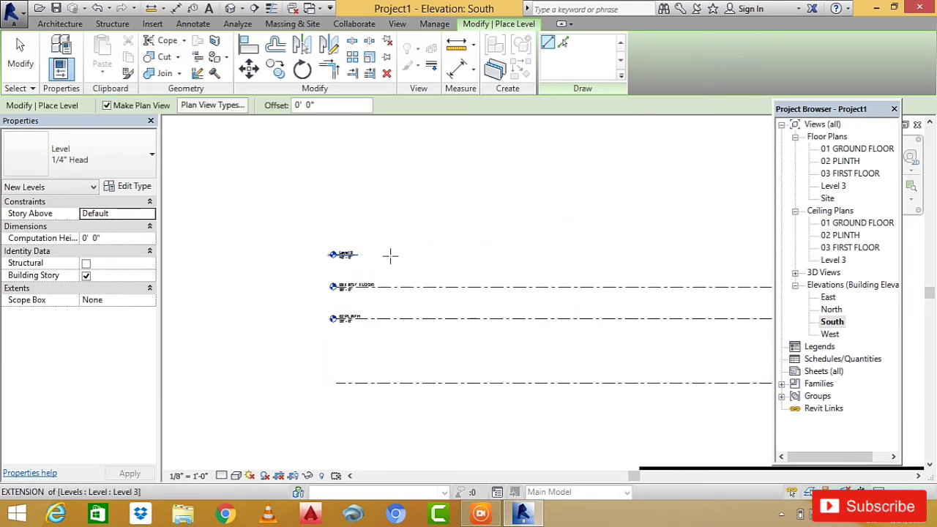
scroll(391, 256, up, 1)
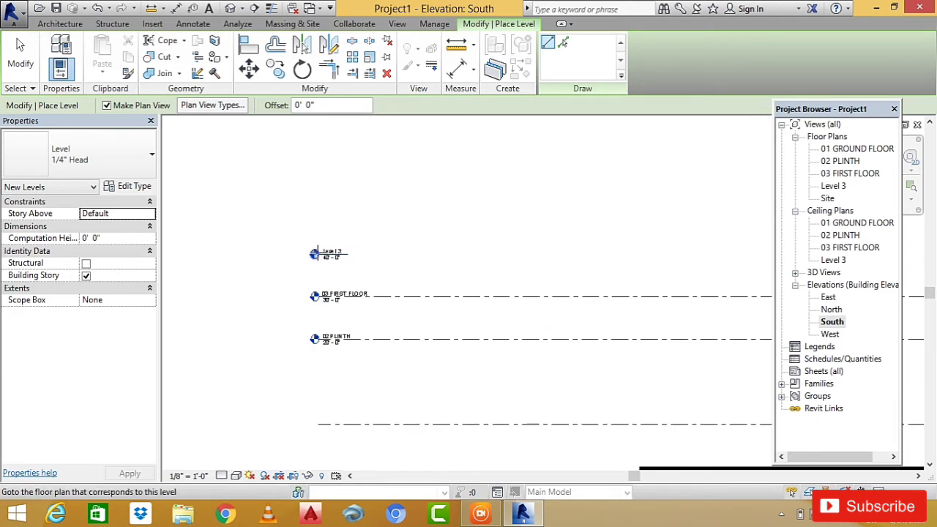
scroll(316, 252, down, 1)
scroll(429, 261, down, 2)
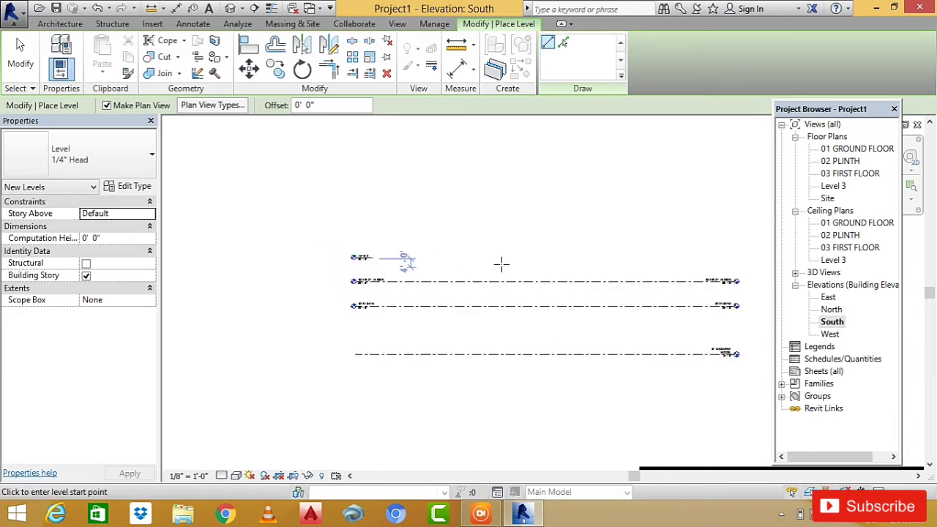
scroll(502, 264, down, 1)
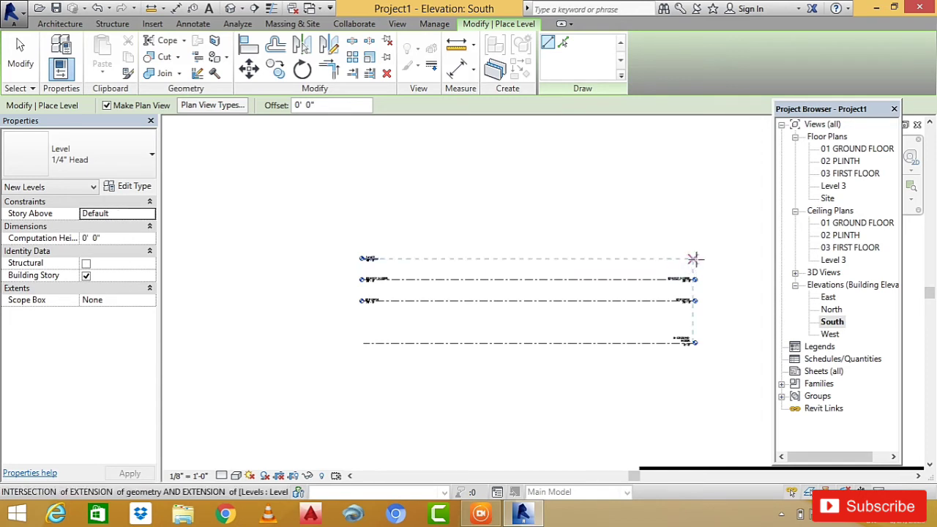
scroll(692, 258, up, 1)
scroll(695, 258, up, 1)
scroll(694, 258, down, 1)
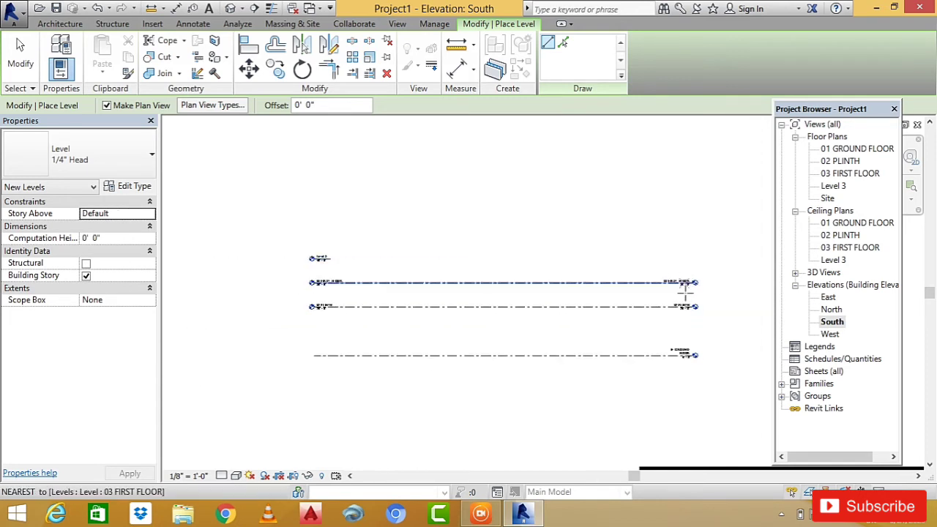
scroll(674, 262, up, 1)
scroll(699, 259, up, 2)
scroll(703, 266, down, 1)
scroll(703, 261, down, 1)
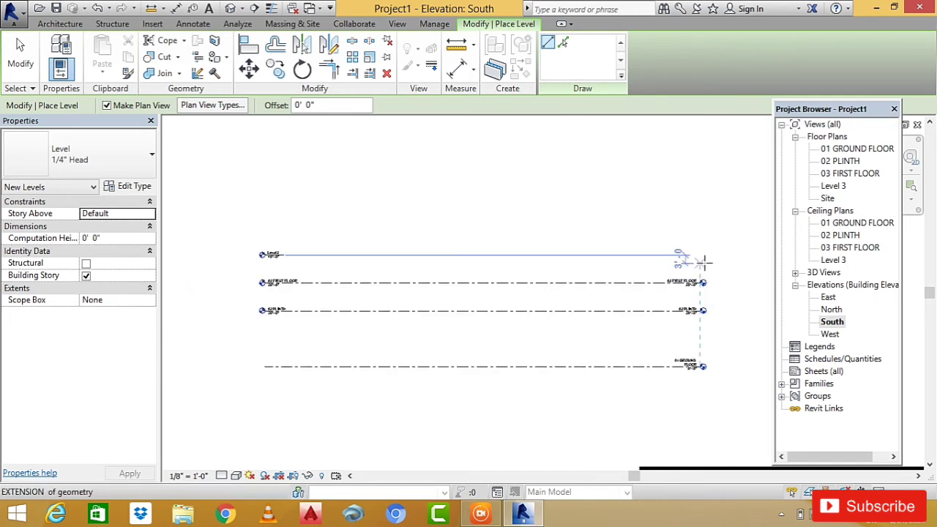
click(701, 257)
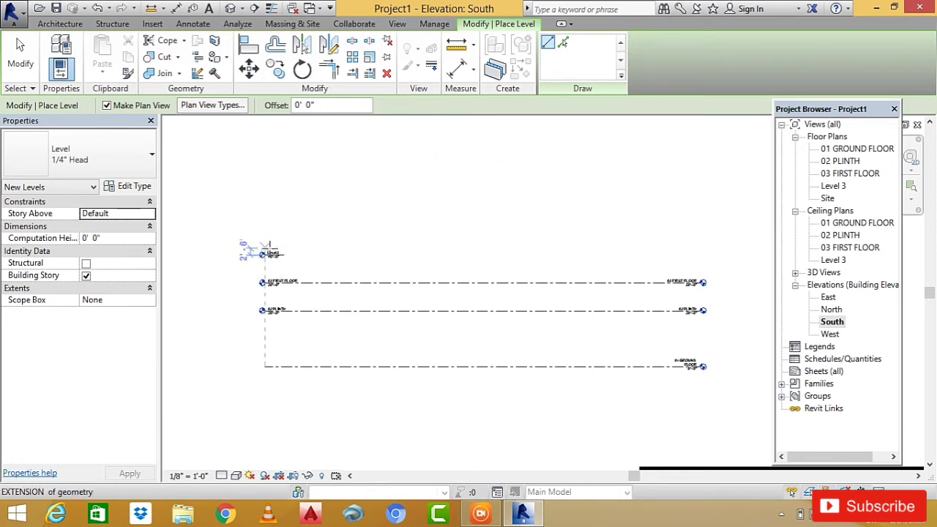
click(267, 254)
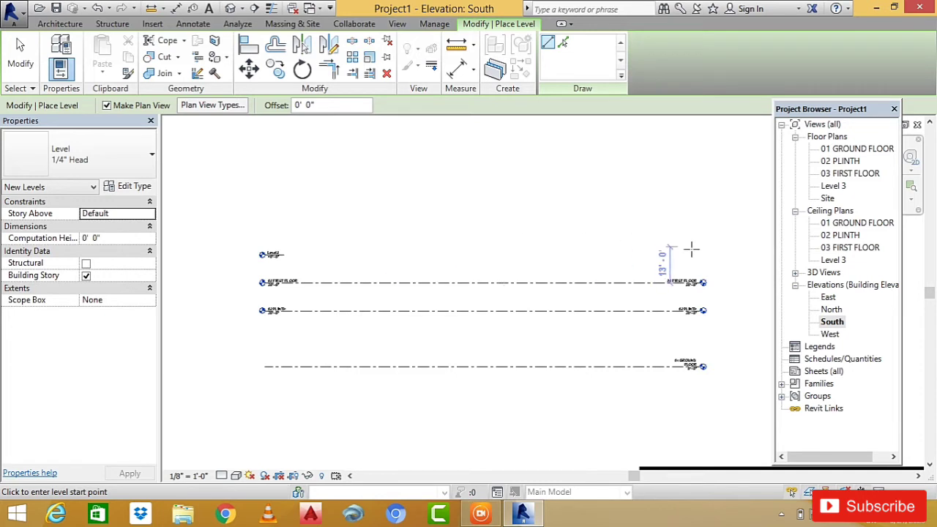
key(Escape)
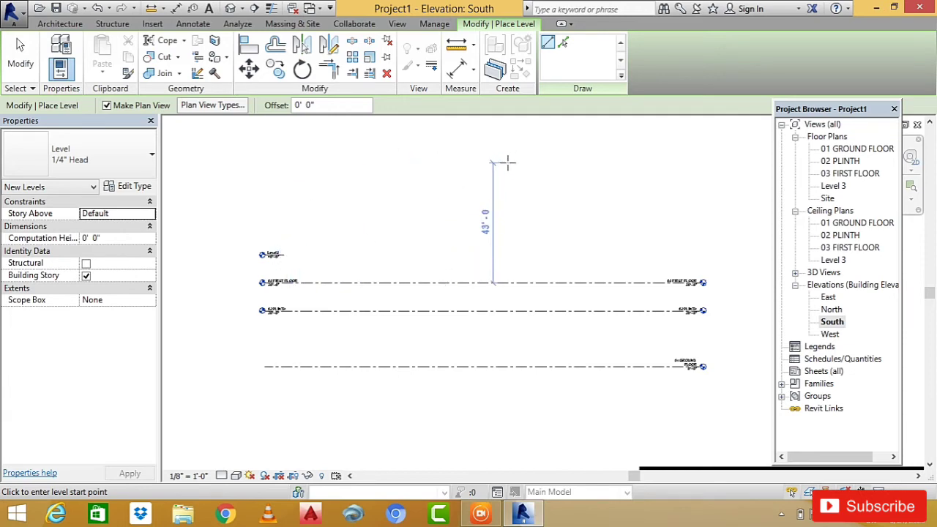
key(Escape)
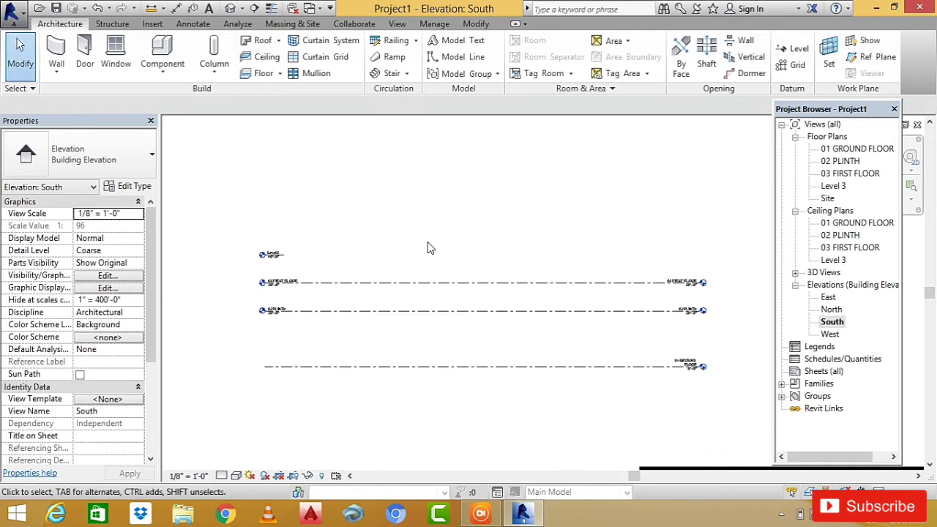
Restart the Level tool and set the Options Bar offset to 10' 0".
key(l)
key(l)
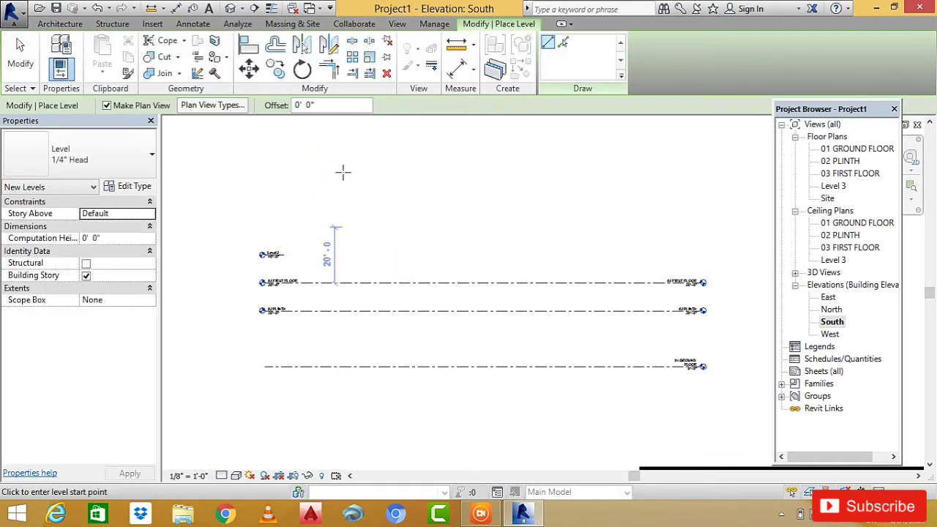
click(297, 104)
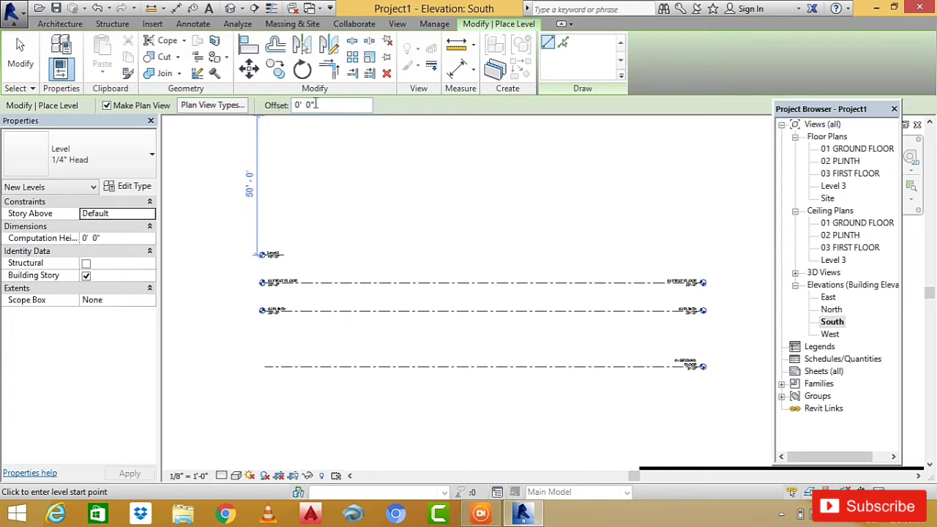
drag(325, 105, 294, 105)
text(1)
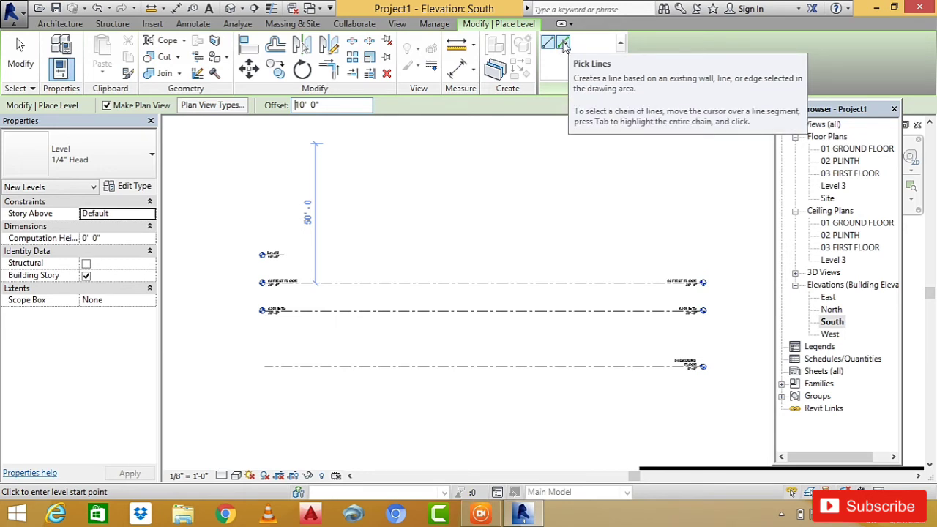
Use Pick Lines on the 03 FIRST FLOOR line to create Level 5 10' above it.
click(563, 44)
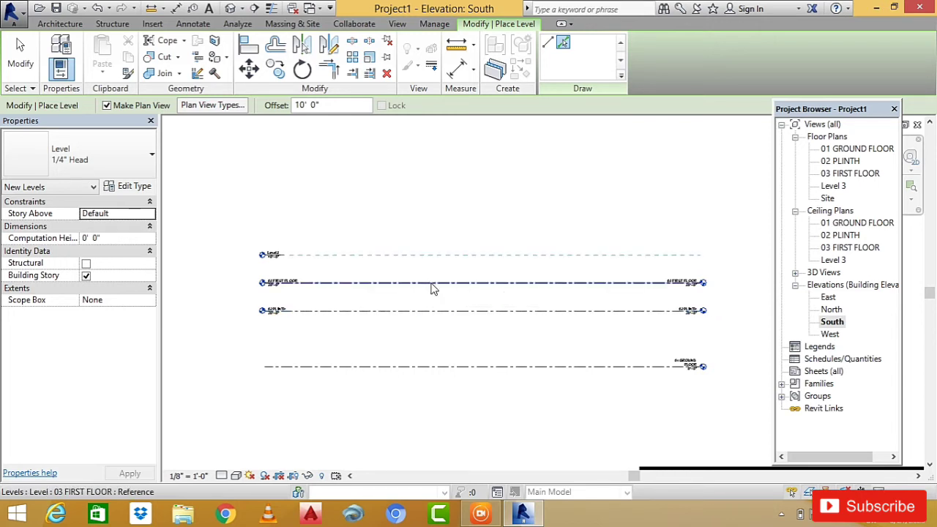
click(430, 283)
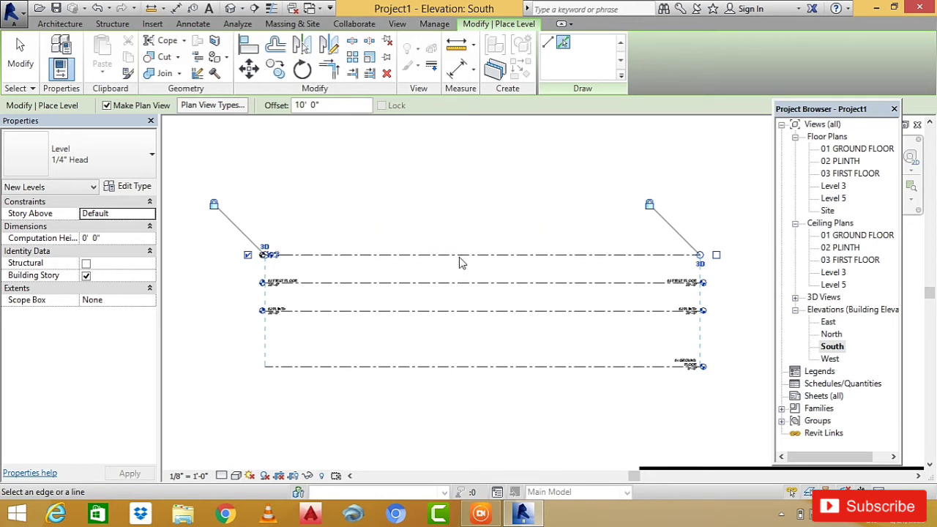
scroll(454, 258, up, 3)
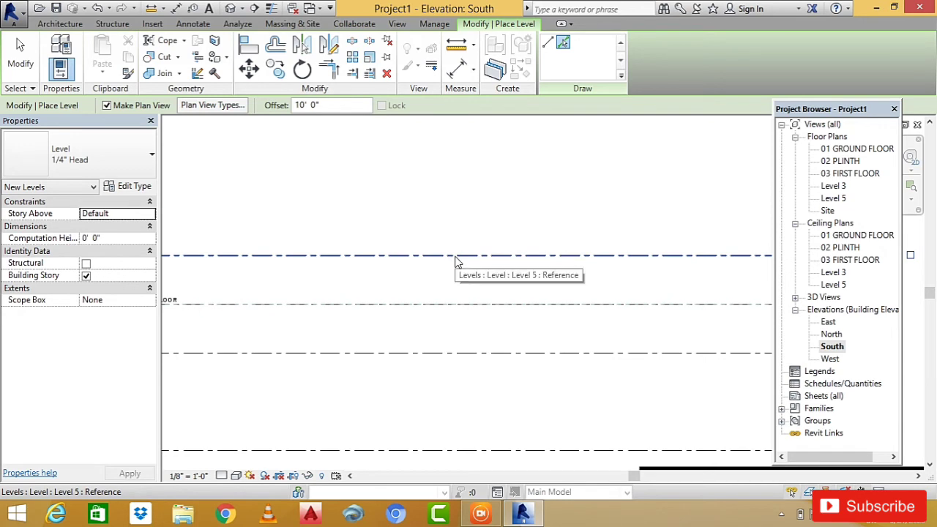
scroll(446, 258, down, 2)
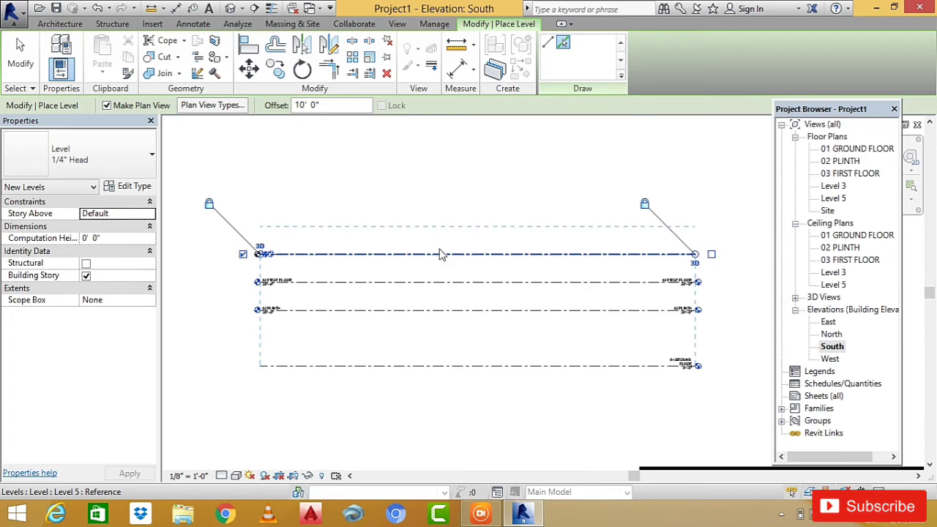
key(Escape)
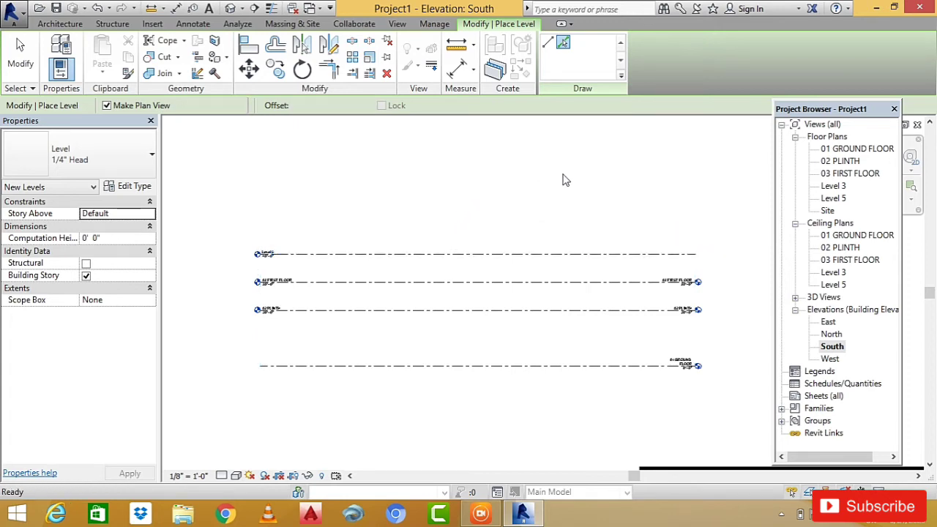
Exit level placement, restart the Level tool and change the offset to 20'.
key(Escape)
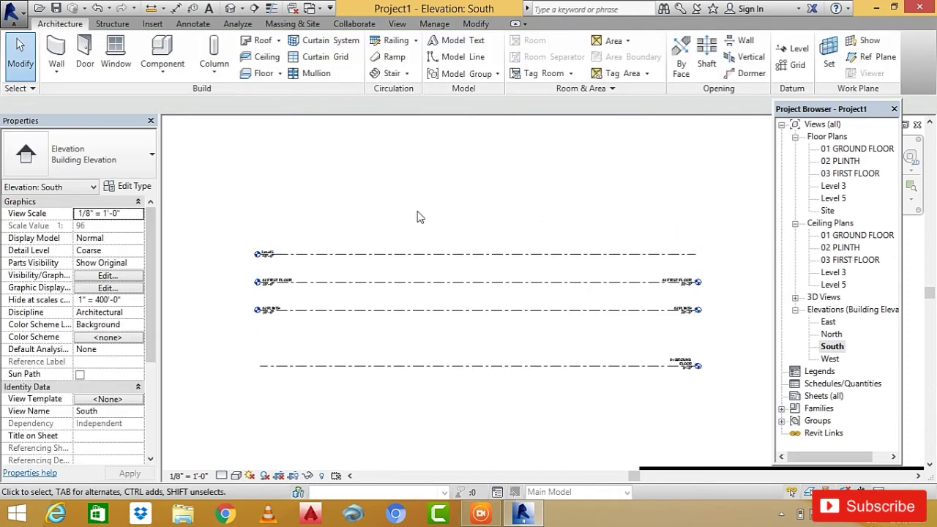
key(l)
key(l)
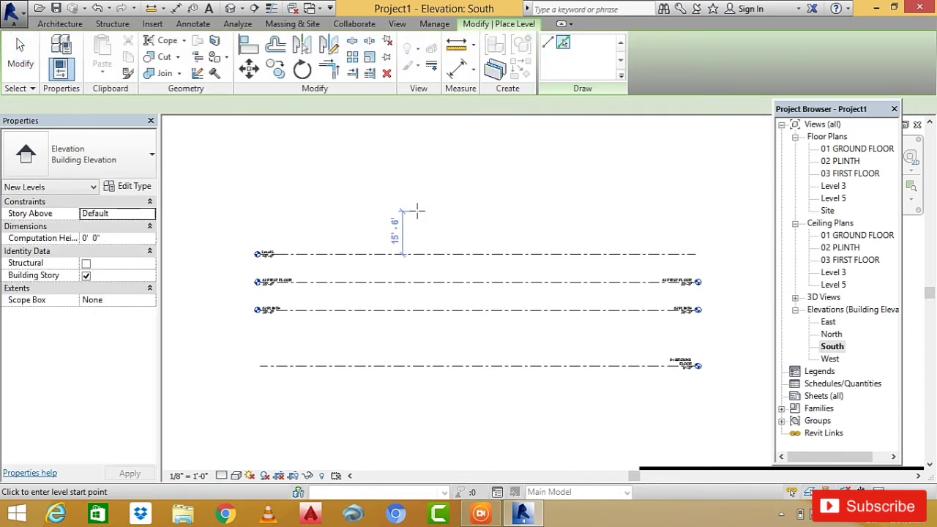
drag(323, 104, 284, 106)
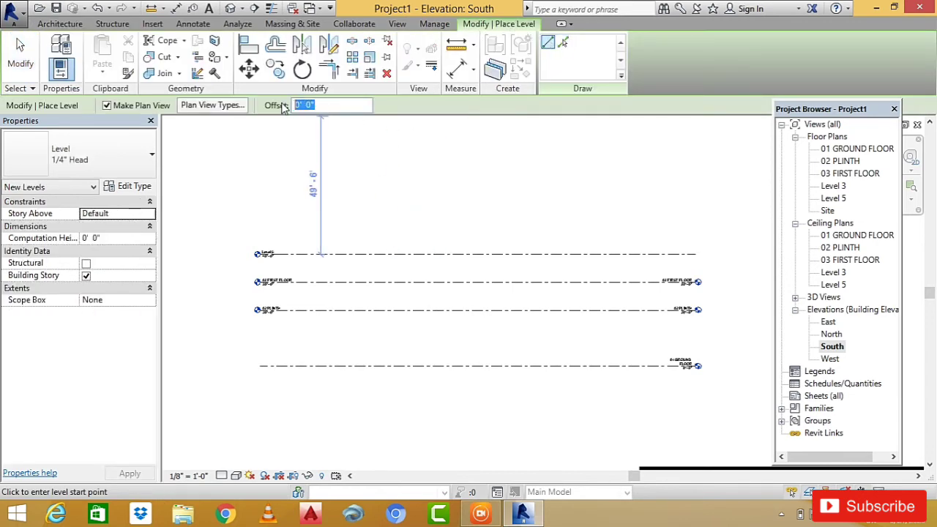
text(20)
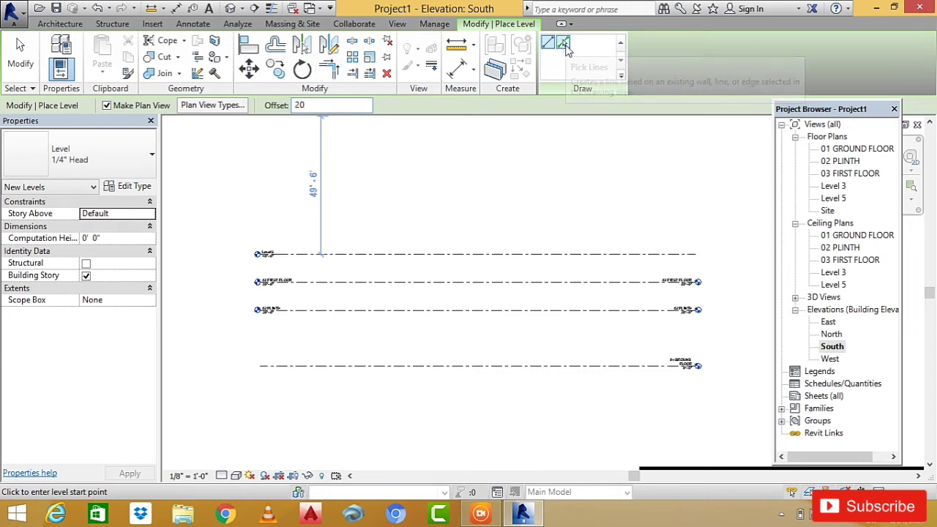
Pick the Level 5 line to create Level 6 20' above it.
click(564, 45)
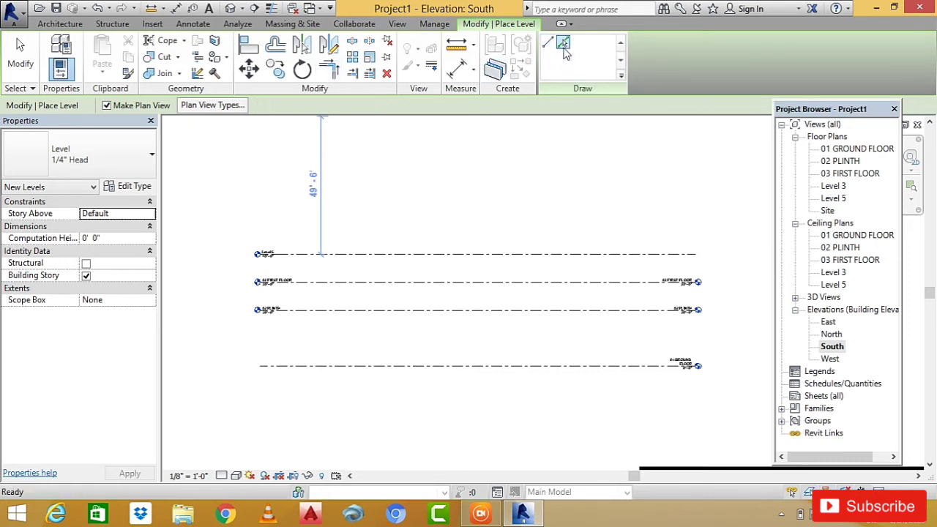
click(406, 255)
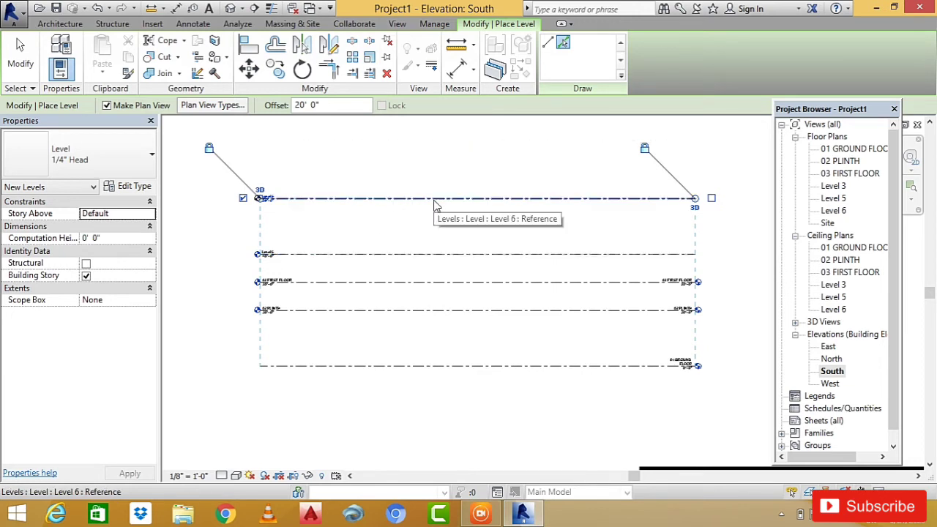
scroll(496, 341, down, 2)
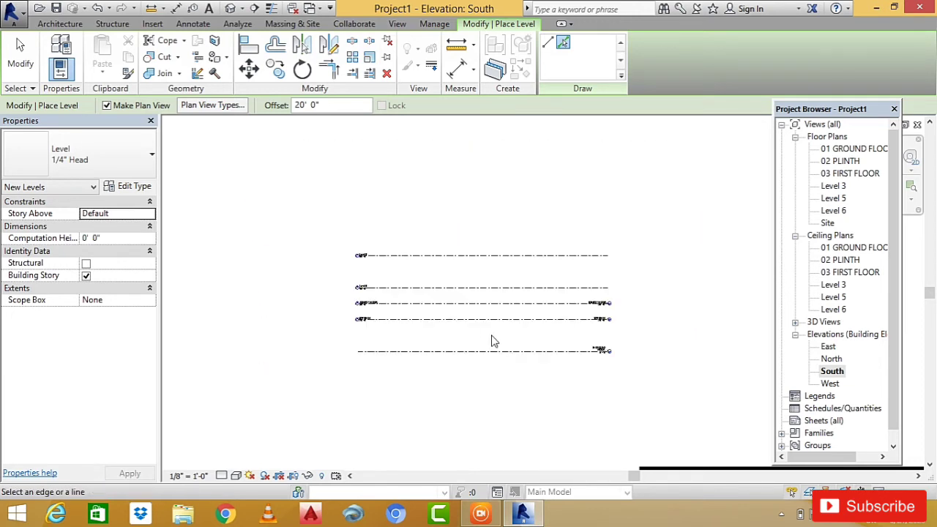
scroll(505, 298, up, 3)
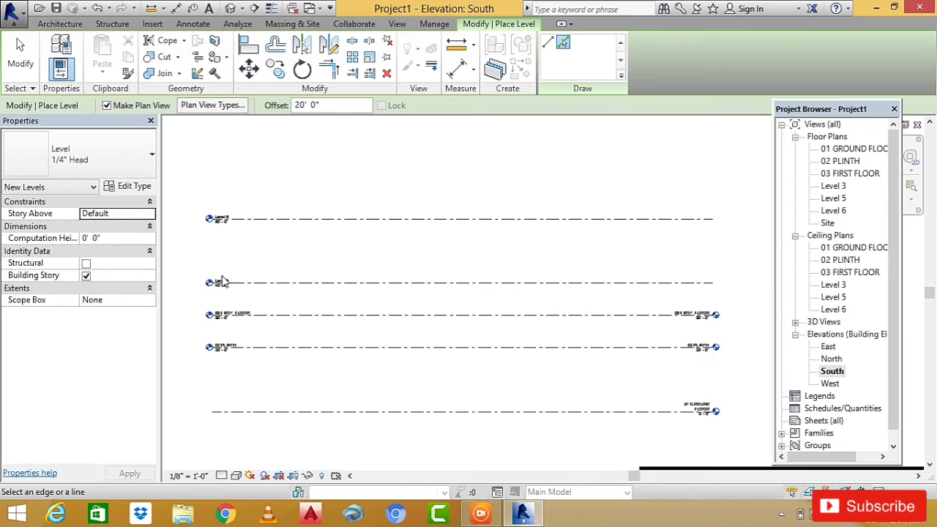
scroll(217, 290, up, 4)
scroll(324, 376, down, 2)
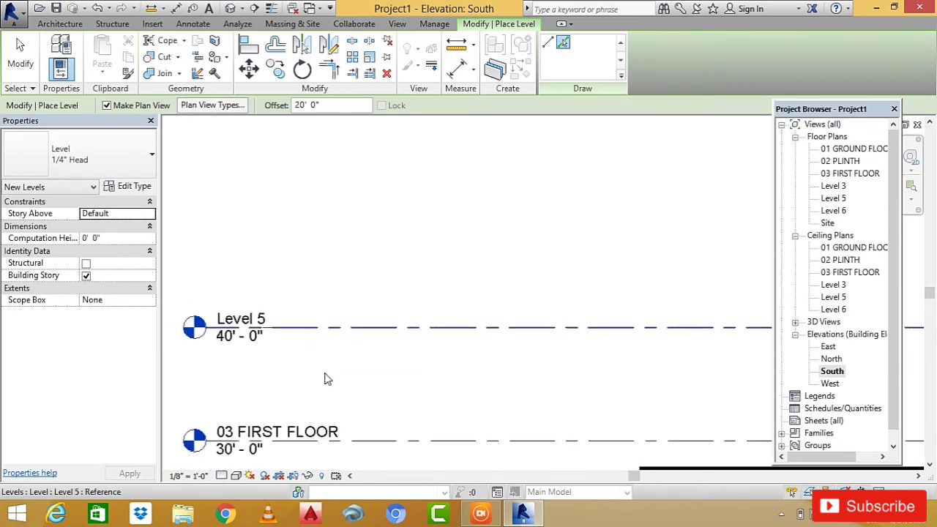
scroll(309, 359, down, 2)
scroll(272, 236, up, 2)
scroll(275, 239, up, 2)
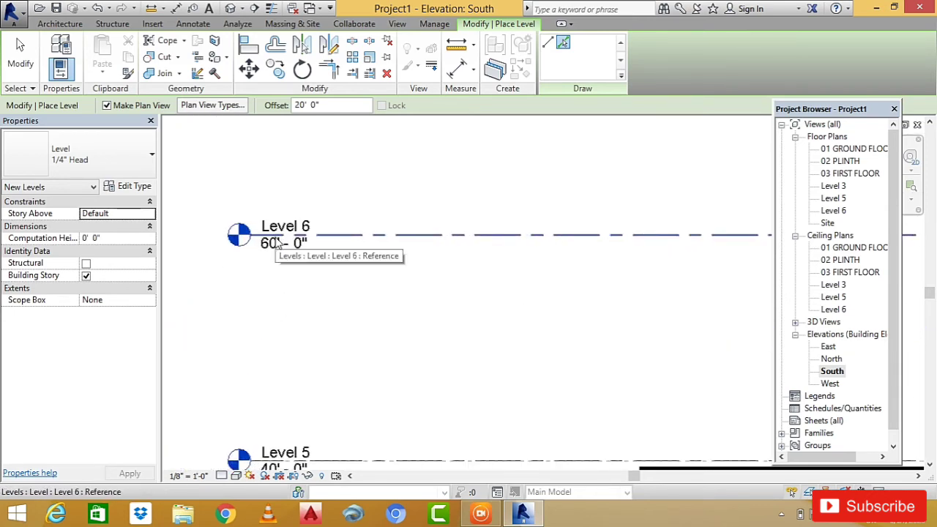
scroll(277, 242, down, 4)
scroll(277, 242, down, 2)
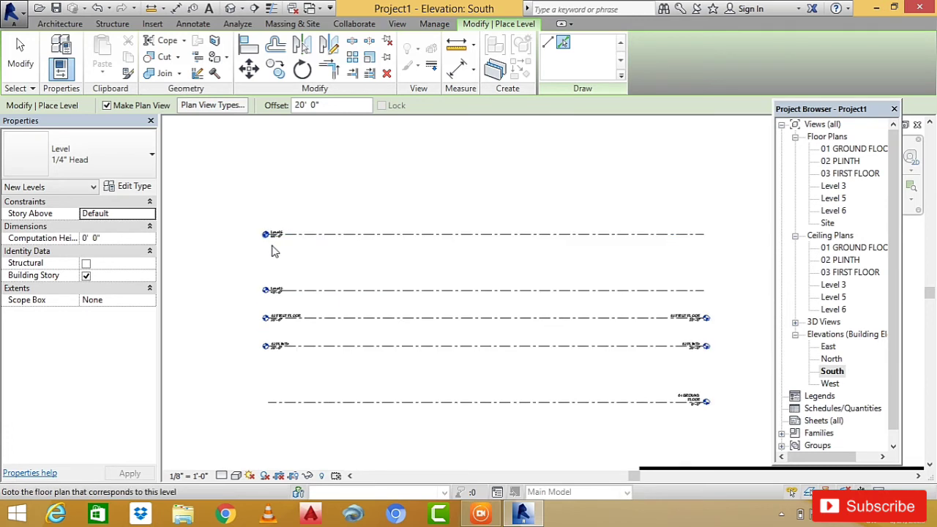
Pick four existing level lines at a 20' offset to create Levels 7, 8, 9 and 10.
click(679, 295)
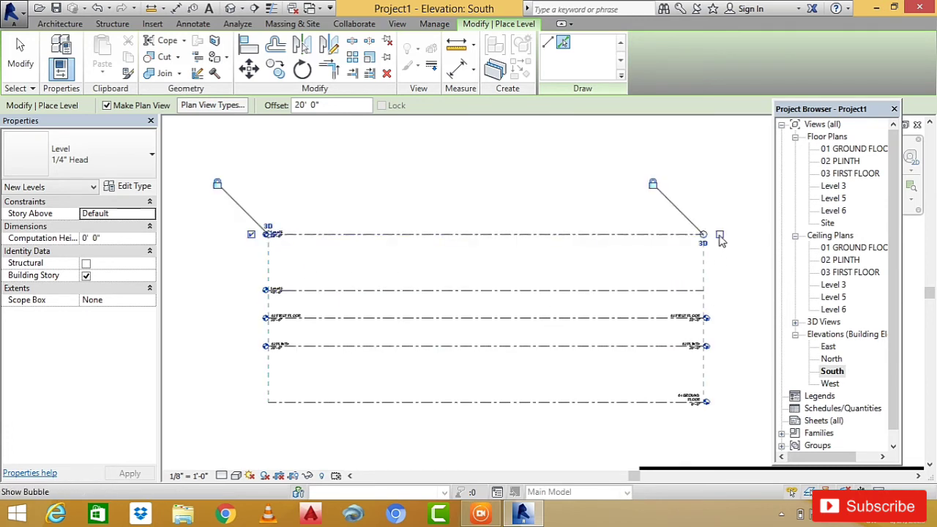
click(697, 291)
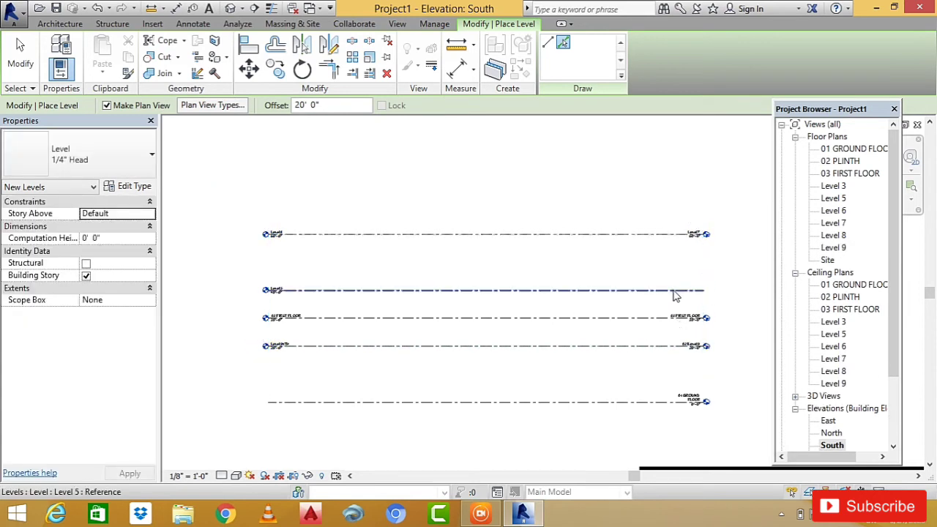
click(707, 297)
click(715, 291)
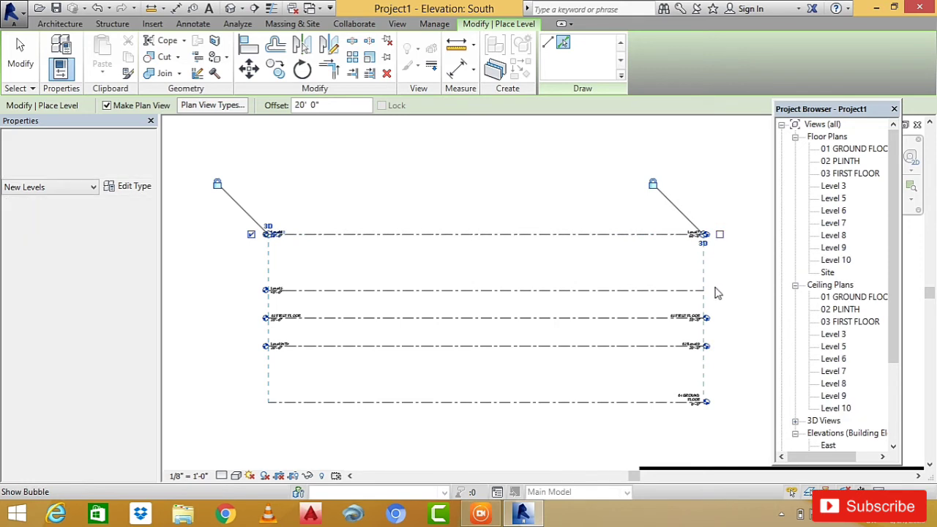
scroll(474, 325, down, 3)
scroll(520, 329, up, 3)
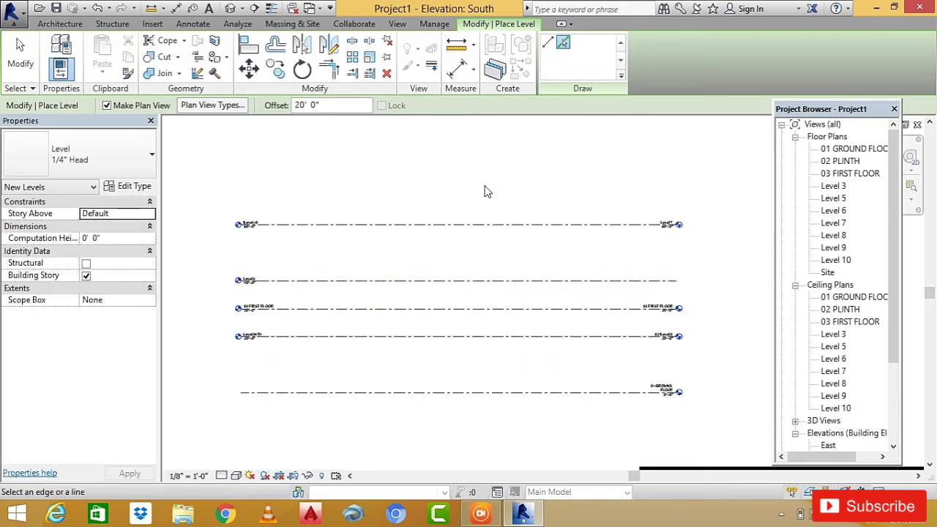
scroll(449, 285, down, 2)
scroll(600, 320, up, 3)
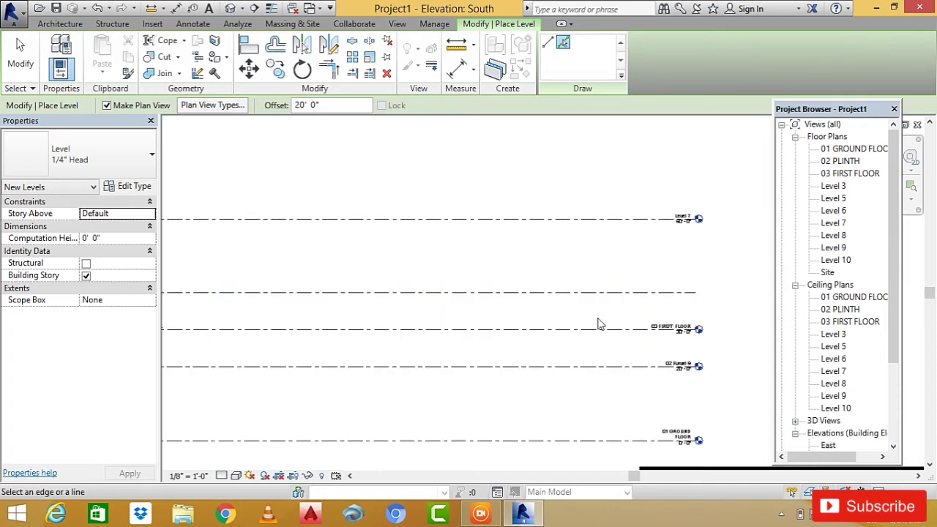
scroll(412, 300, down, 2)
scroll(377, 329, up, 2)
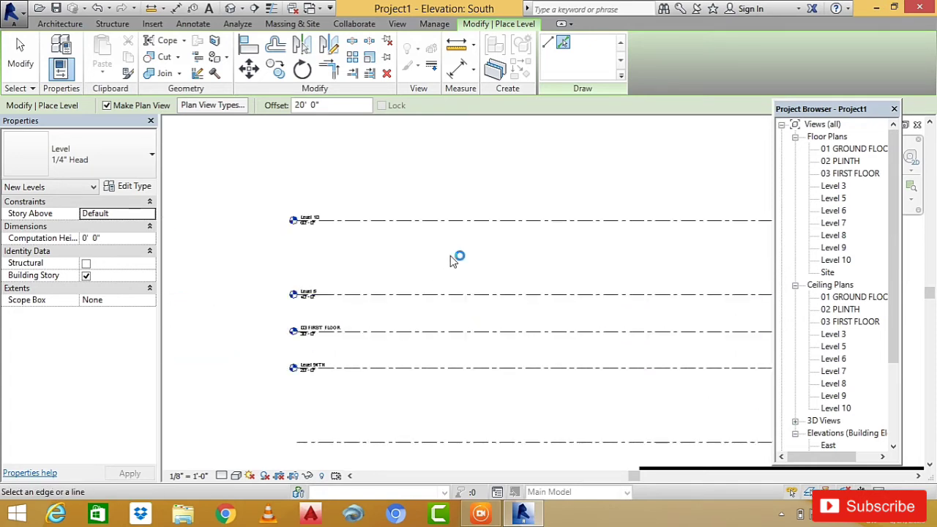
Open Project Units with UN, keep Length as feet and fractional inches, and view Rounding choices.
key(u)
key(n)
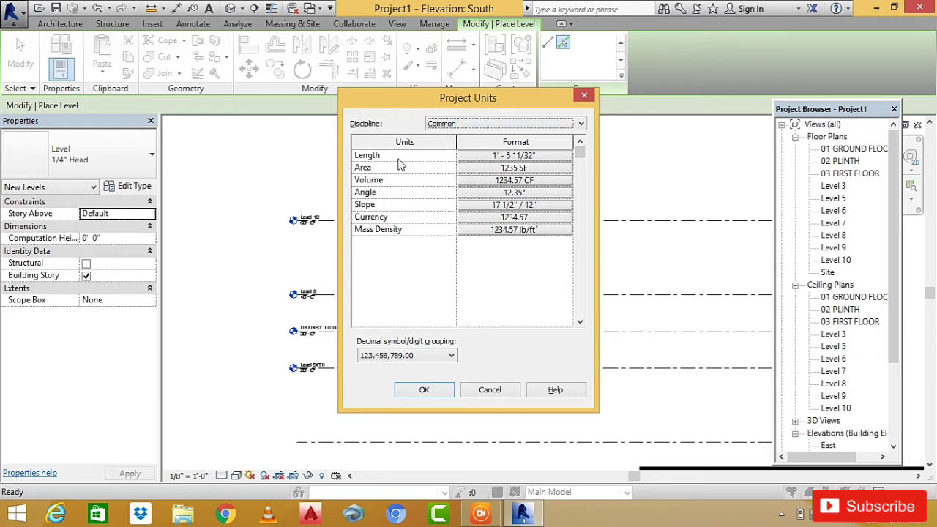
click(502, 159)
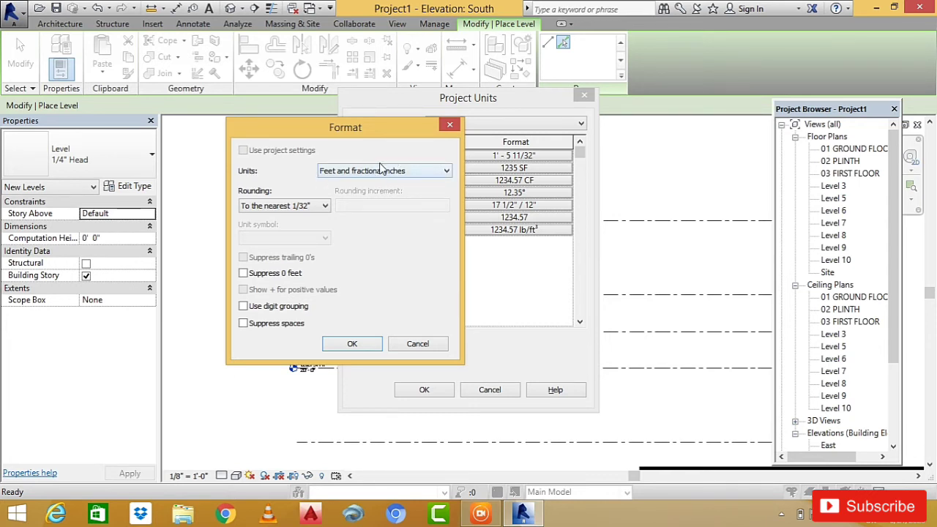
click(419, 175)
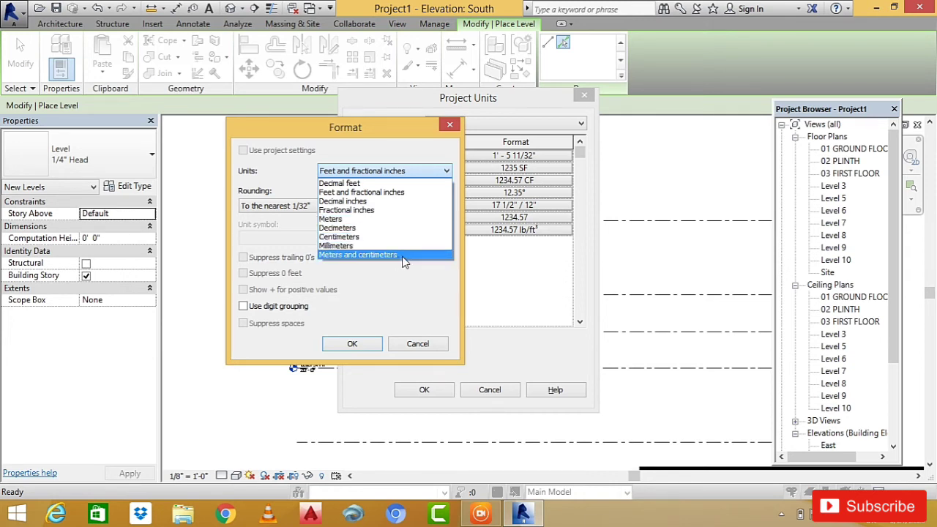
click(387, 173)
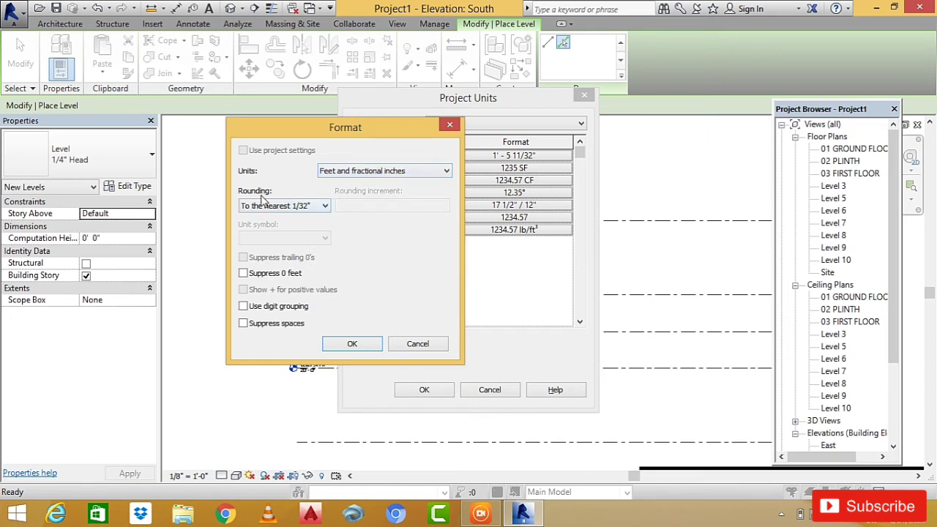
click(289, 208)
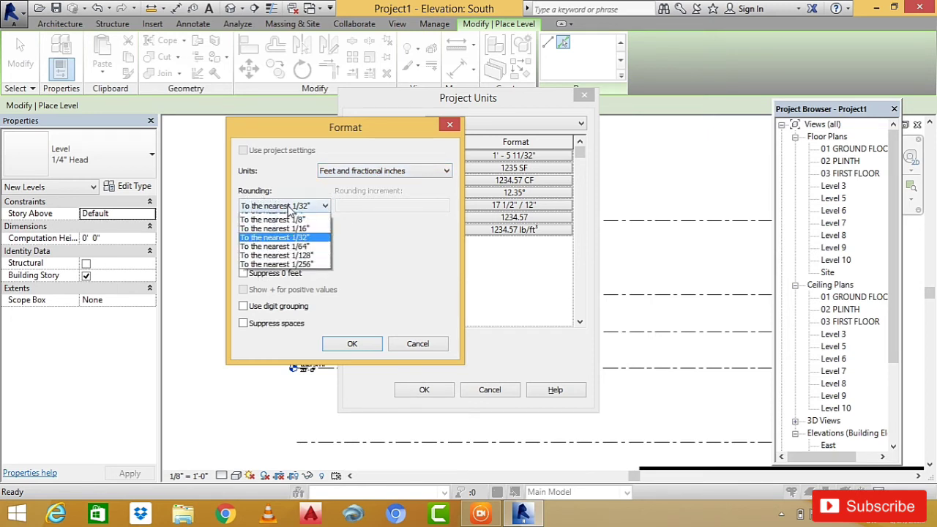
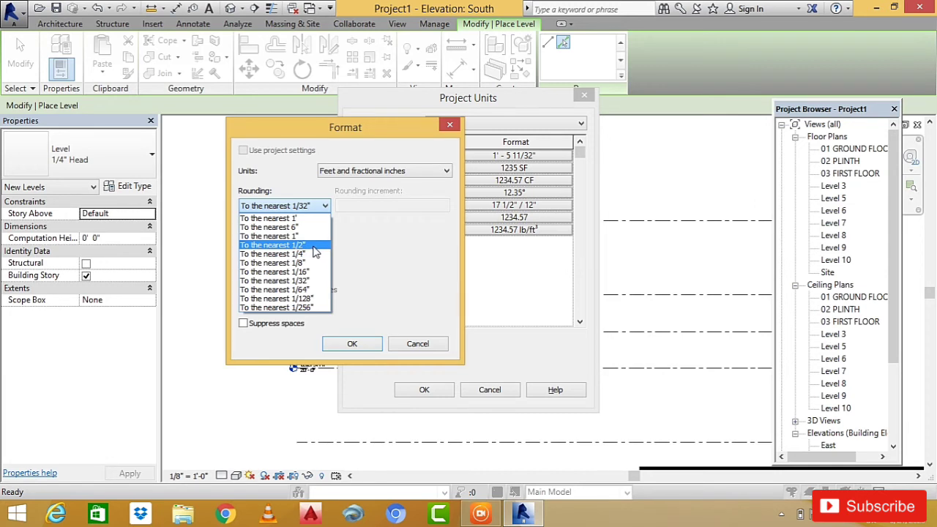
Set length units to Millimeters, rounded to 0 decimal places, with the mm symbol.
click(315, 247)
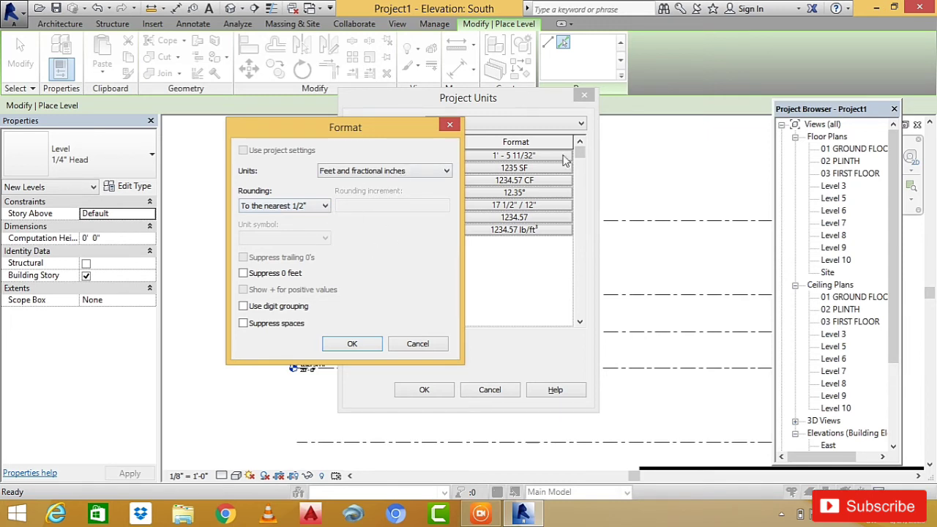
click(396, 172)
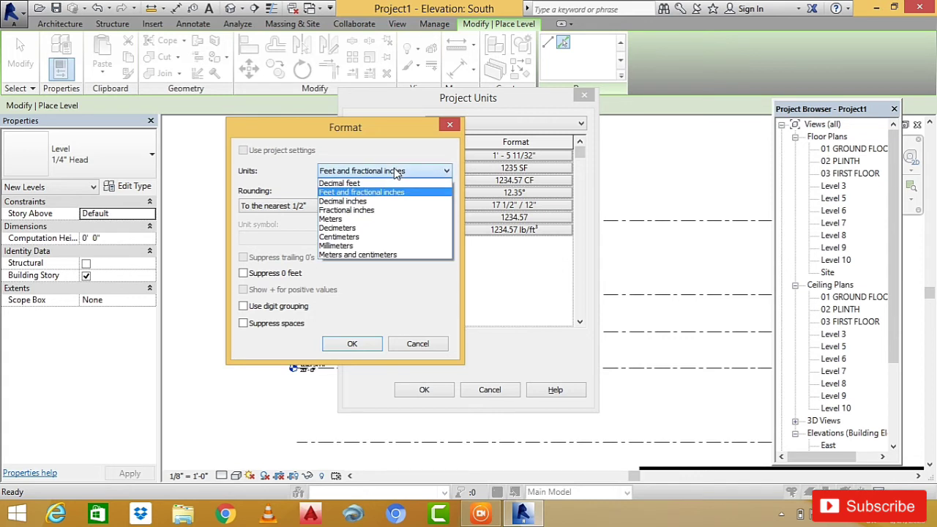
click(358, 246)
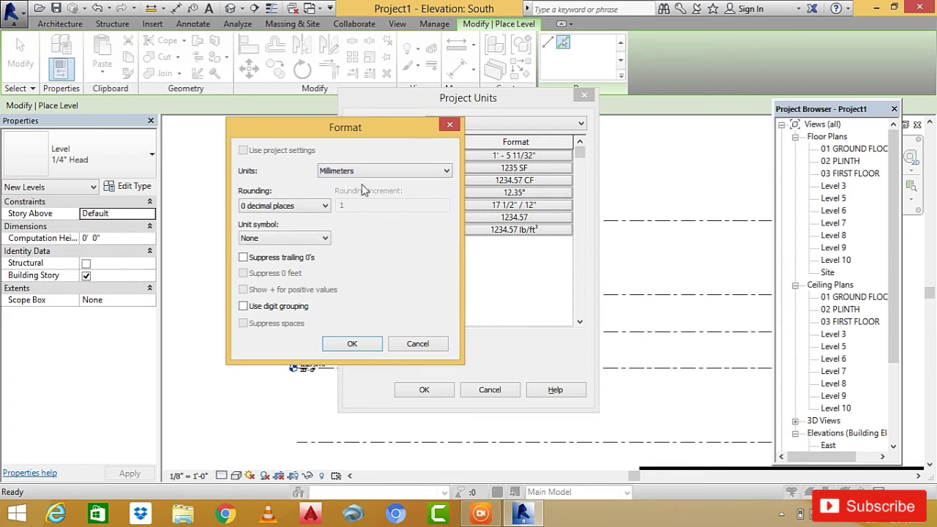
click(290, 208)
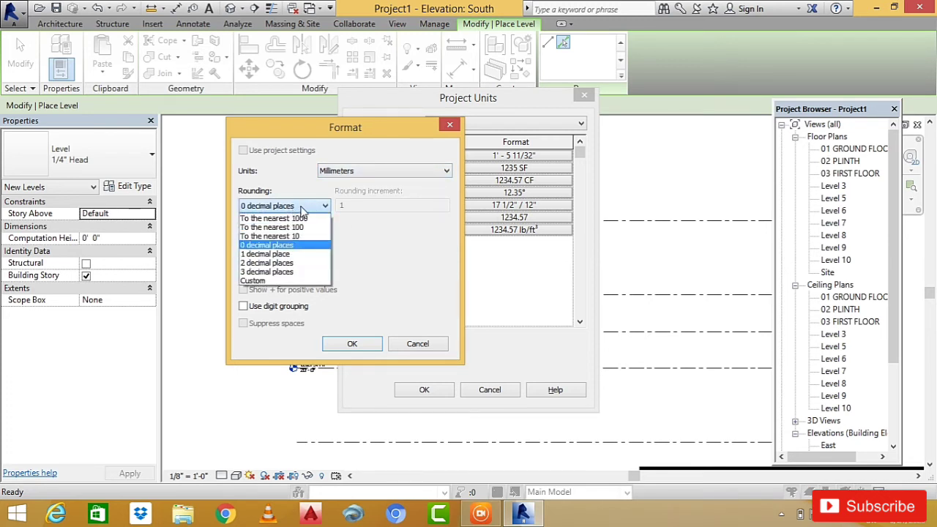
click(301, 208)
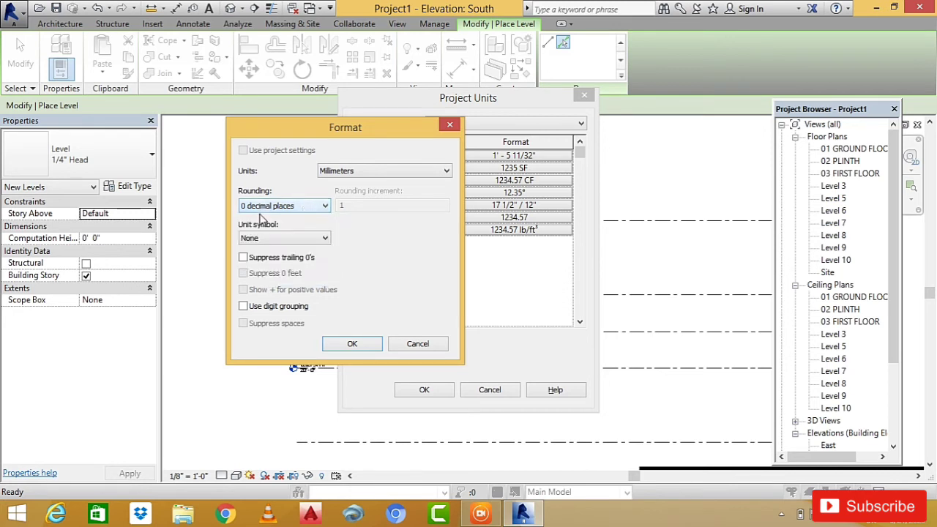
click(285, 239)
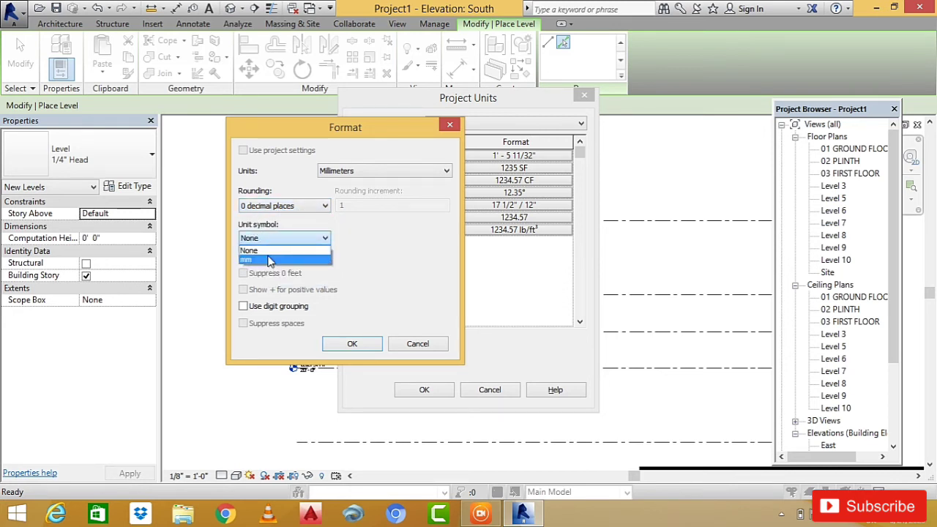
click(268, 260)
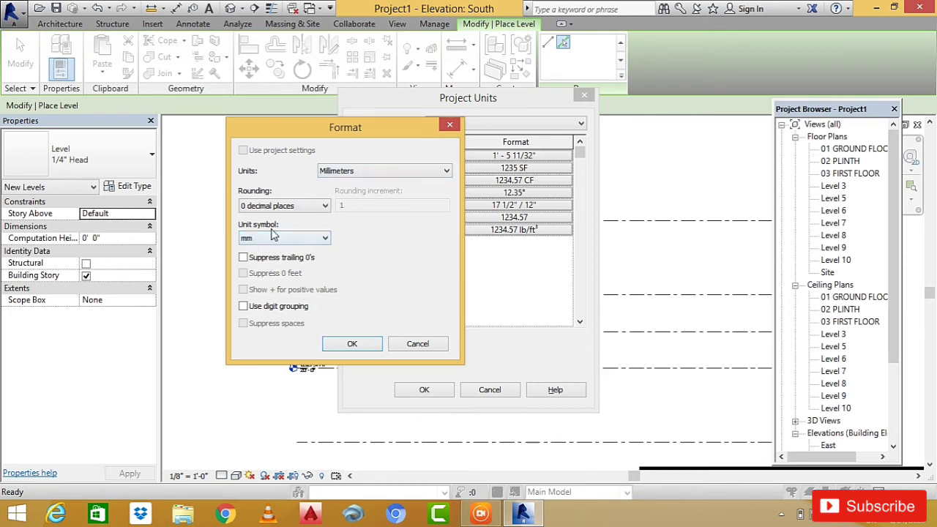
click(358, 346)
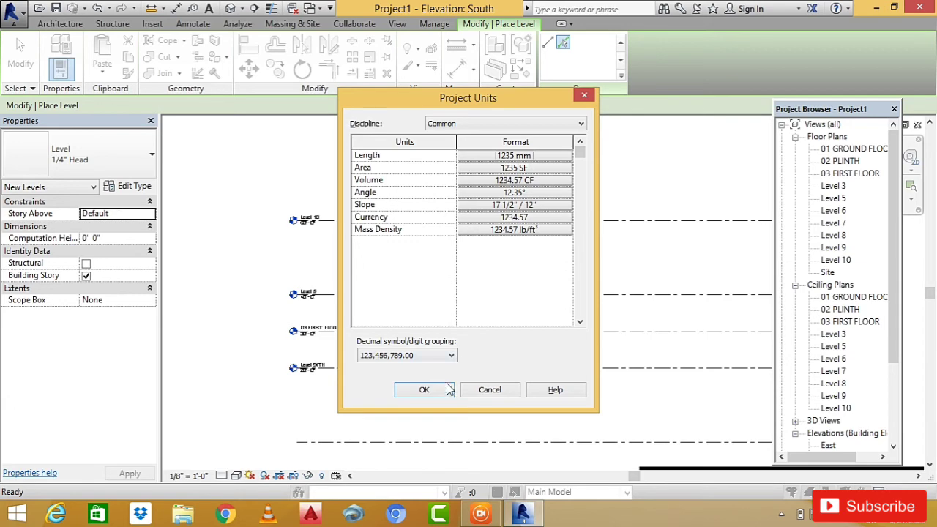
click(423, 390)
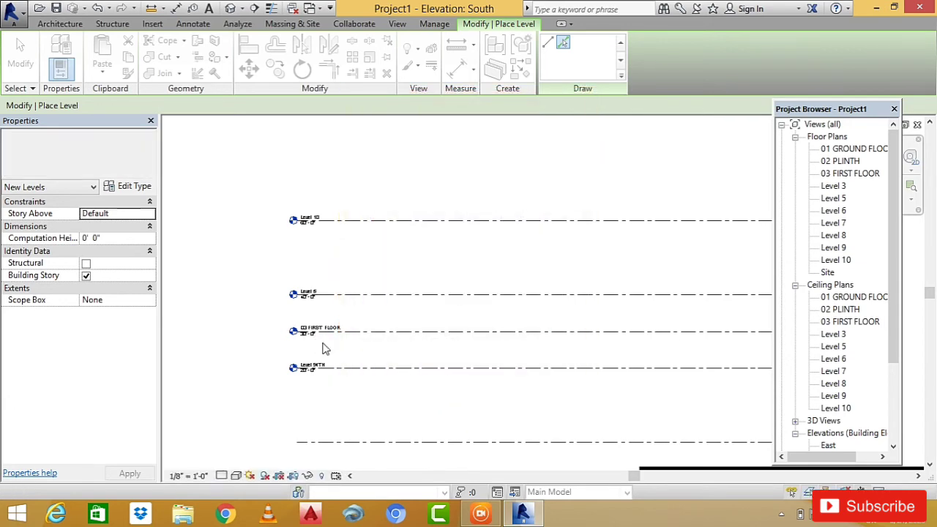
Exit the Level tool and confirm level heads read in mm, Level 9 at 6096 mm.
scroll(314, 367, up, 1)
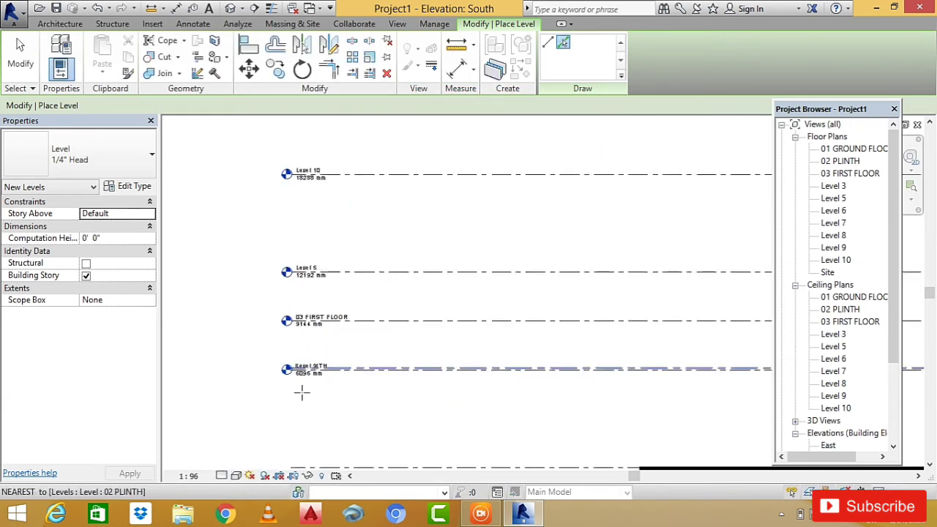
scroll(302, 393, up, 2)
scroll(300, 388, up, 2)
scroll(300, 386, up, 1)
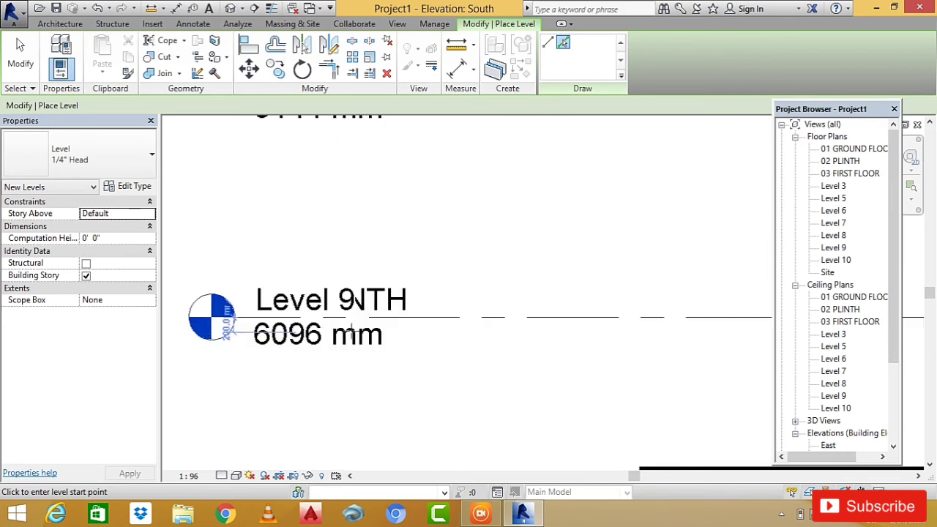
scroll(337, 326, down, 1)
scroll(322, 321, down, 2)
scroll(316, 315, down, 1)
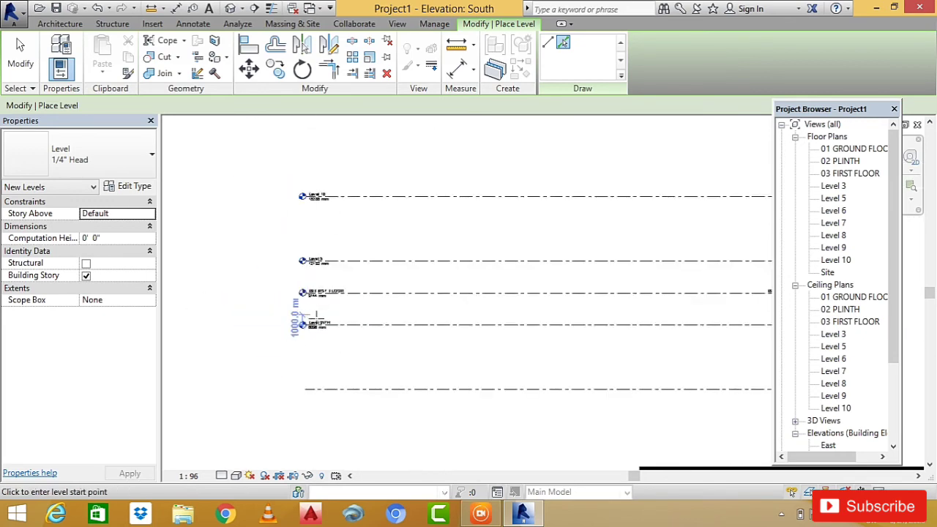
scroll(286, 324, down, 2)
scroll(624, 368, up, 1)
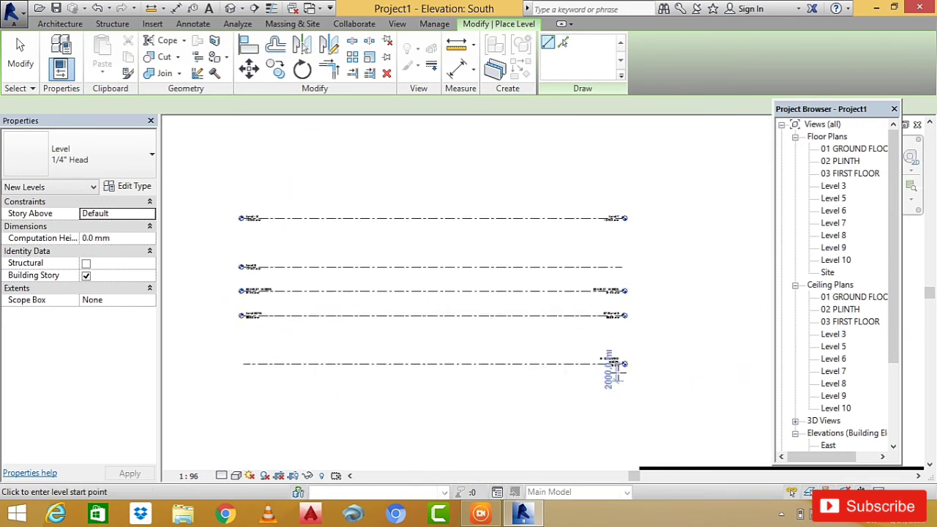
scroll(617, 372, up, 1)
scroll(612, 362, up, 1)
scroll(605, 352, up, 1)
scroll(606, 357, up, 1)
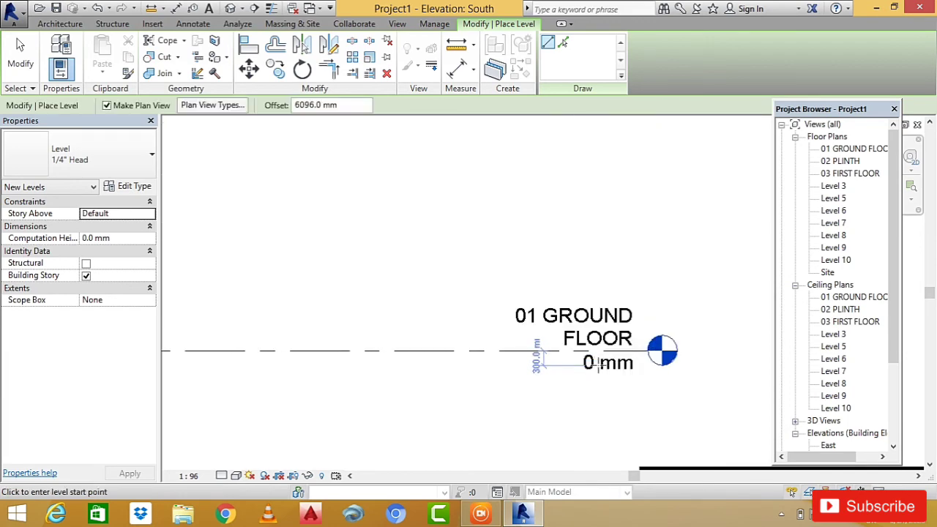
key(Escape)
key(Escape)
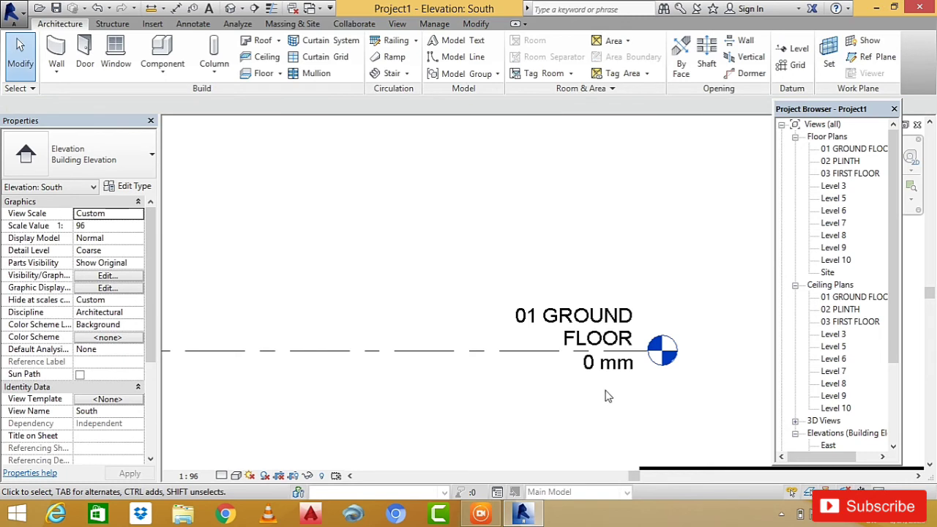
scroll(606, 396, down, 2)
scroll(609, 217, up, 2)
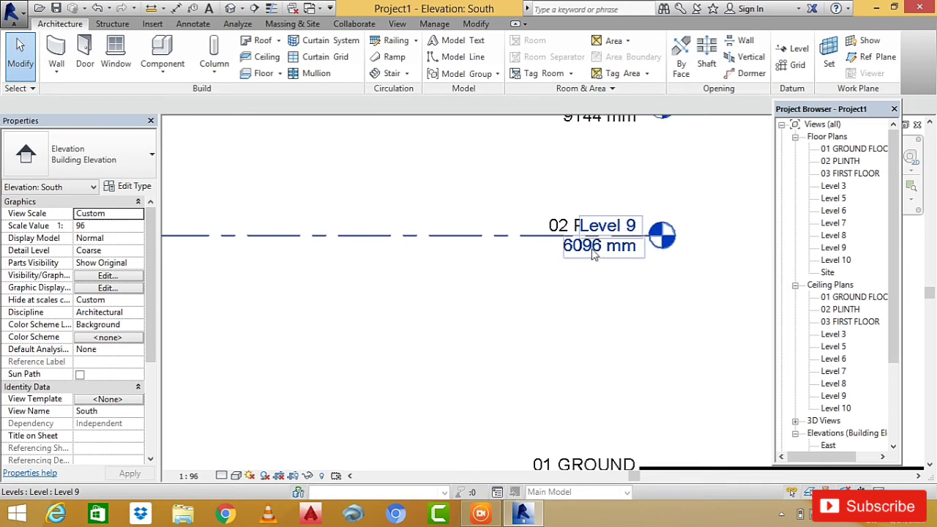
Change Level 9's elevation to 3000 mm, between 01 GROUND FLOOR and 02 PLINTH.
click(595, 253)
click(597, 248)
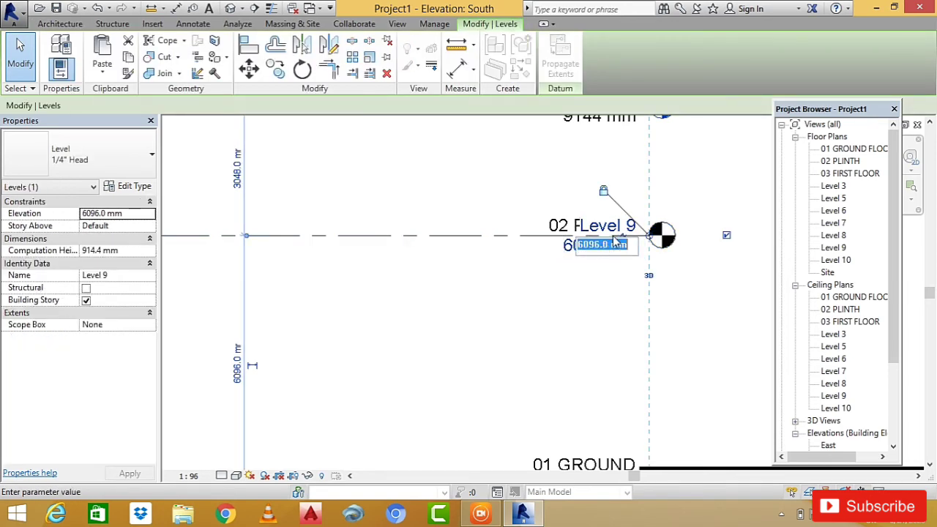
text(3000)
key(Return)
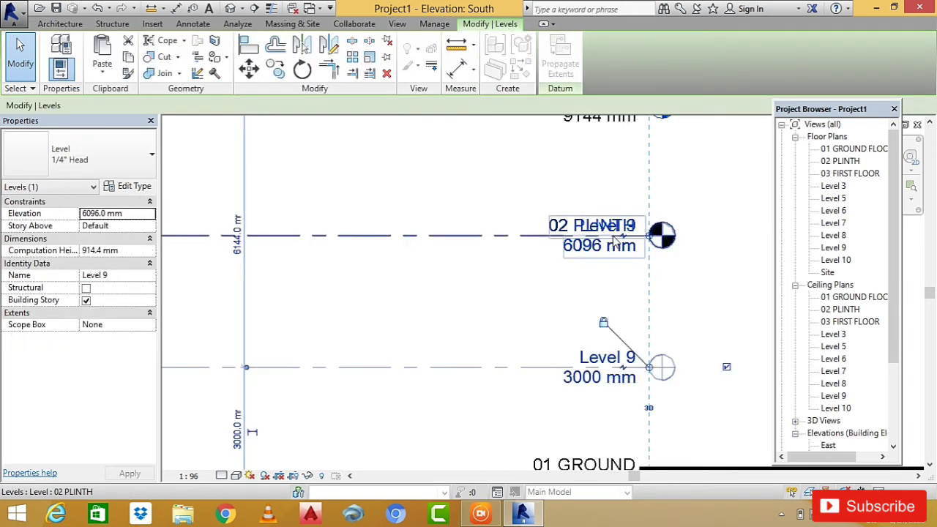
scroll(608, 308, down, 1)
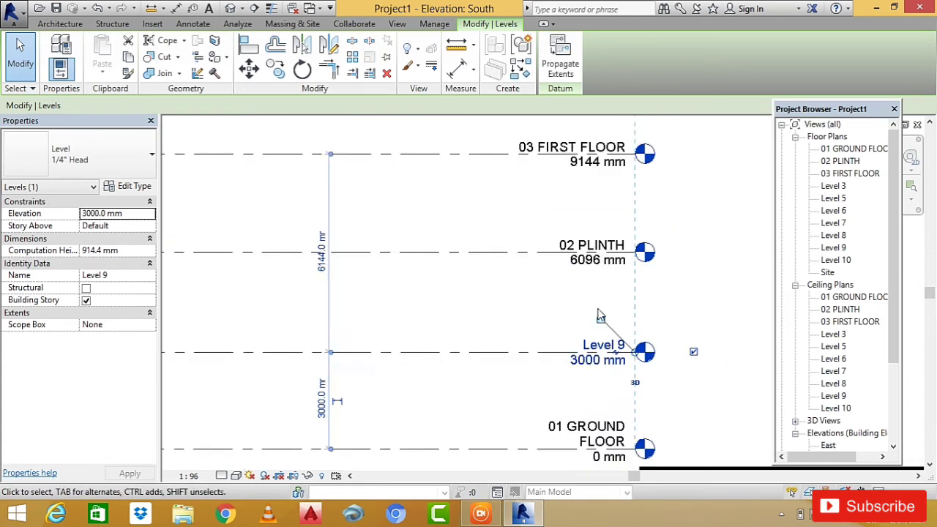
scroll(602, 344, down, 2)
scroll(602, 354, up, 2)
scroll(605, 346, up, 1)
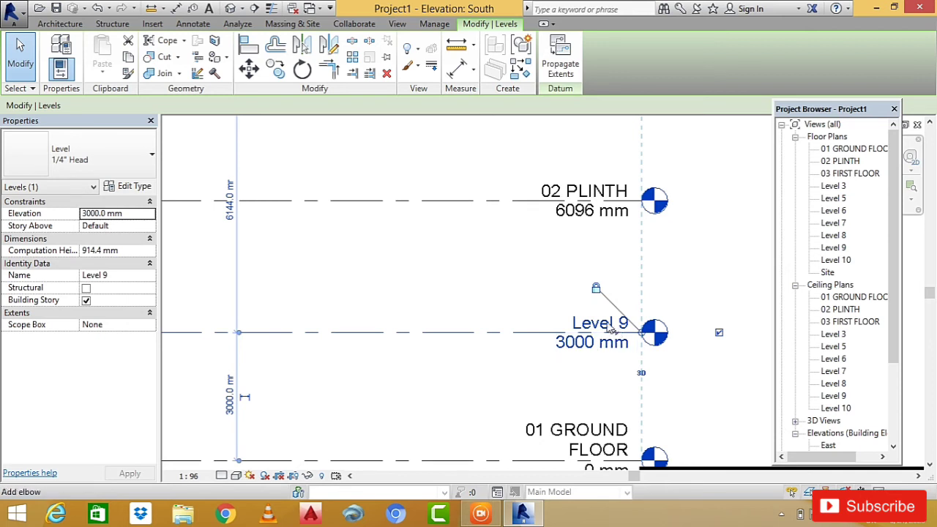
scroll(614, 332, down, 1)
scroll(613, 332, down, 2)
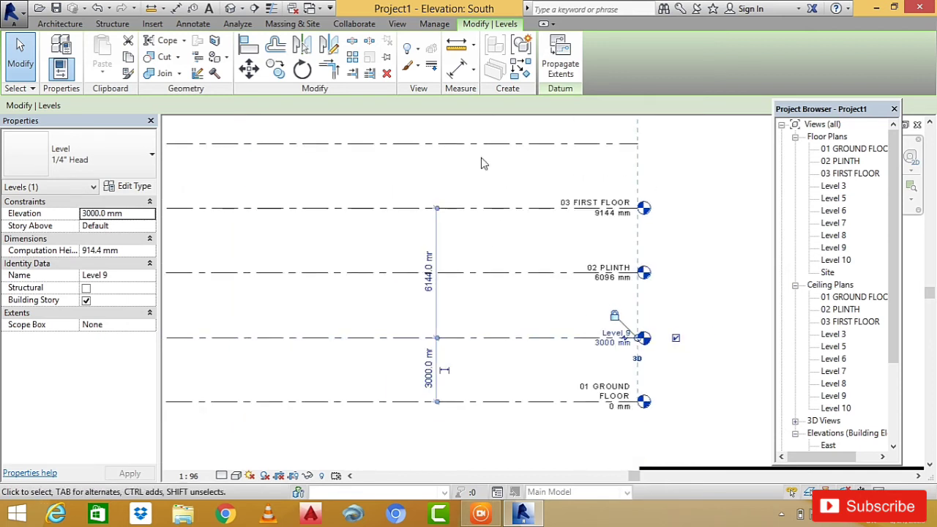
scroll(589, 338, up, 1)
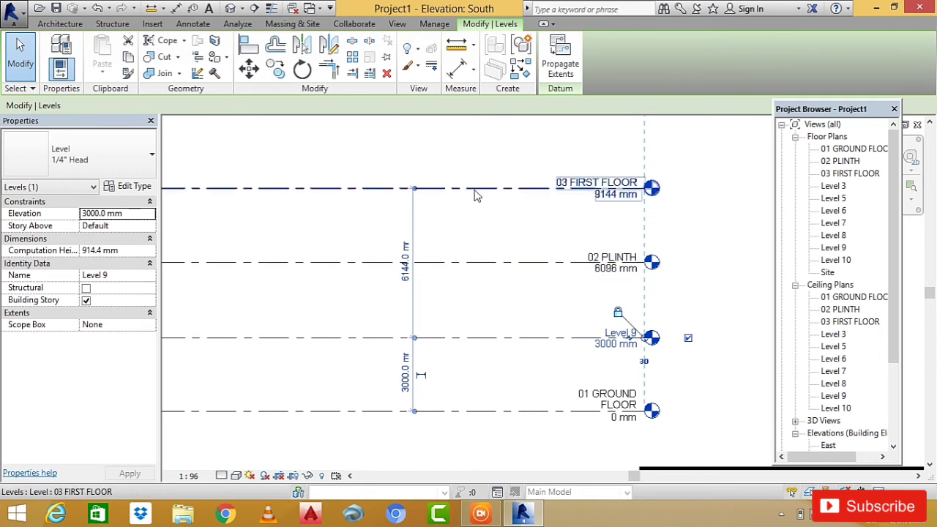
scroll(634, 335, down, 1)
Review the levels, then open Project Units with the UN shortcut.
scroll(622, 337, up, 2)
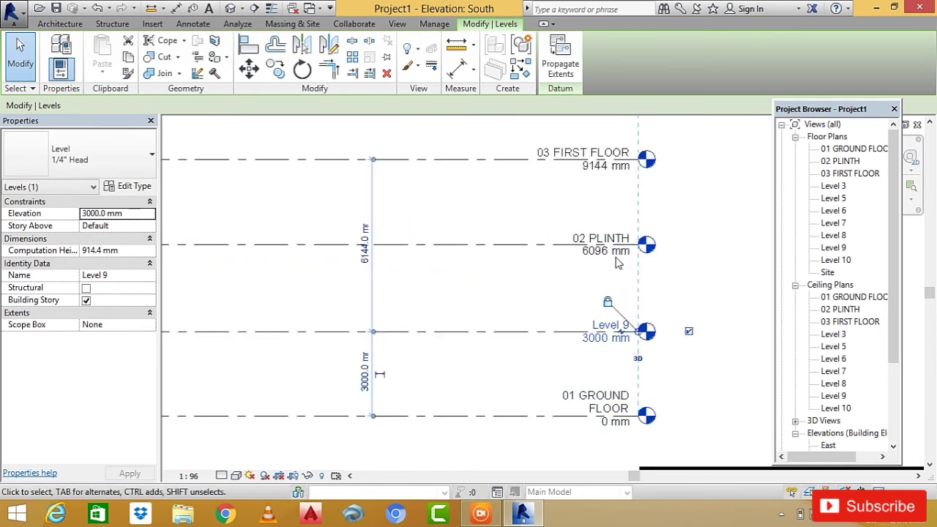
scroll(688, 299, down, 1)
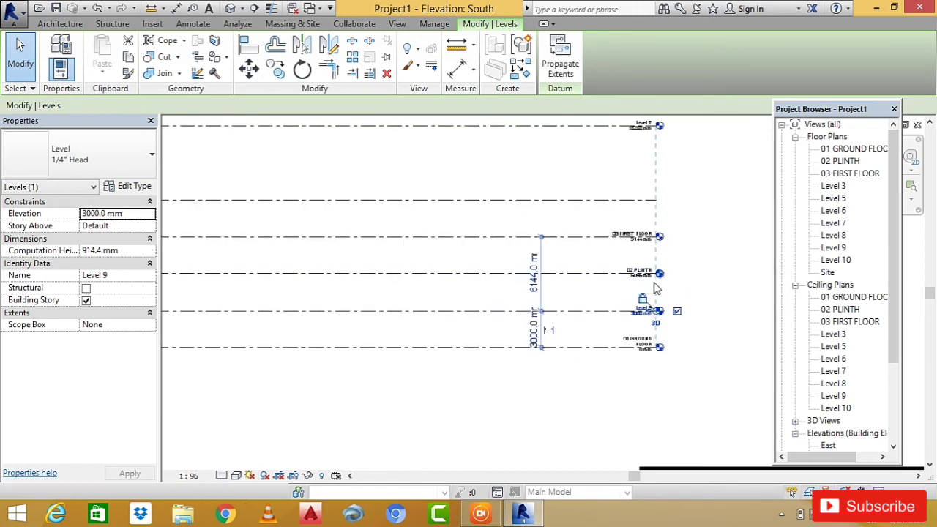
scroll(667, 300, up, 1)
scroll(658, 302, up, 1)
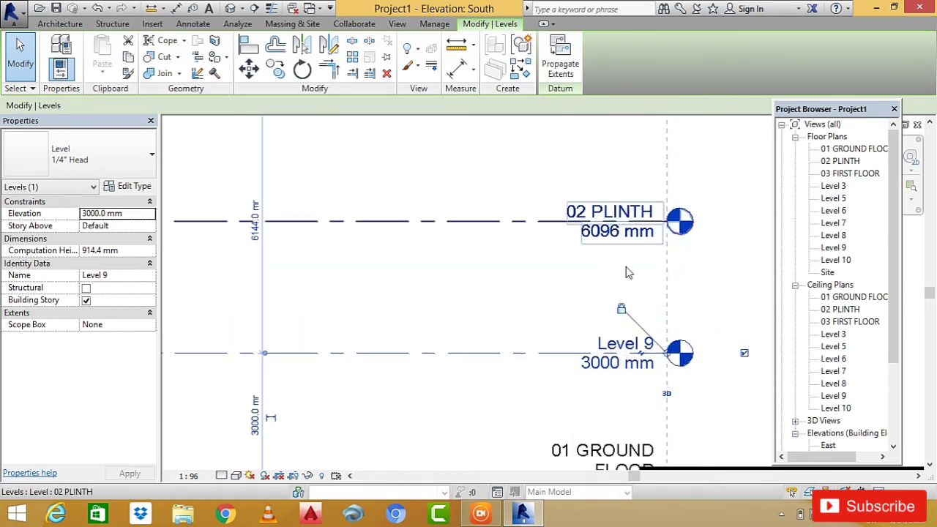
scroll(653, 294, down, 2)
scroll(676, 326, down, 1)
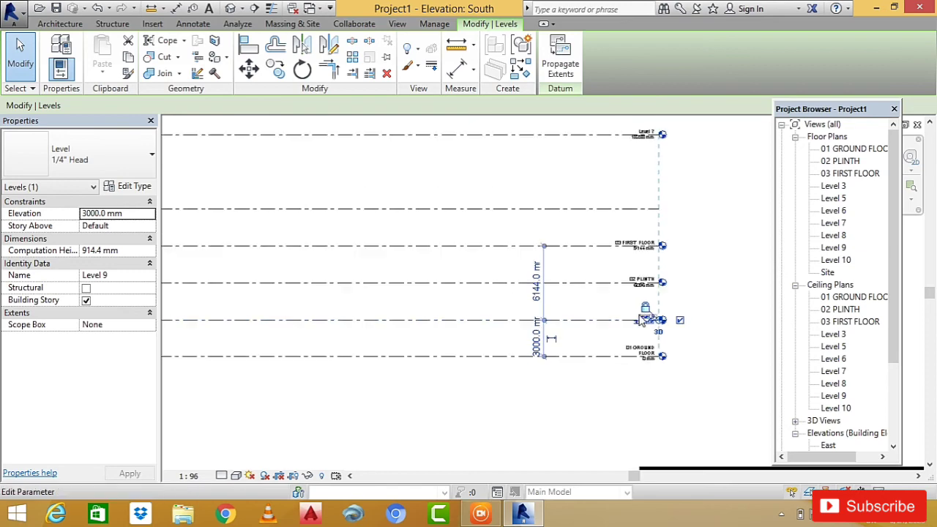
scroll(662, 315, up, 1)
scroll(637, 293, up, 1)
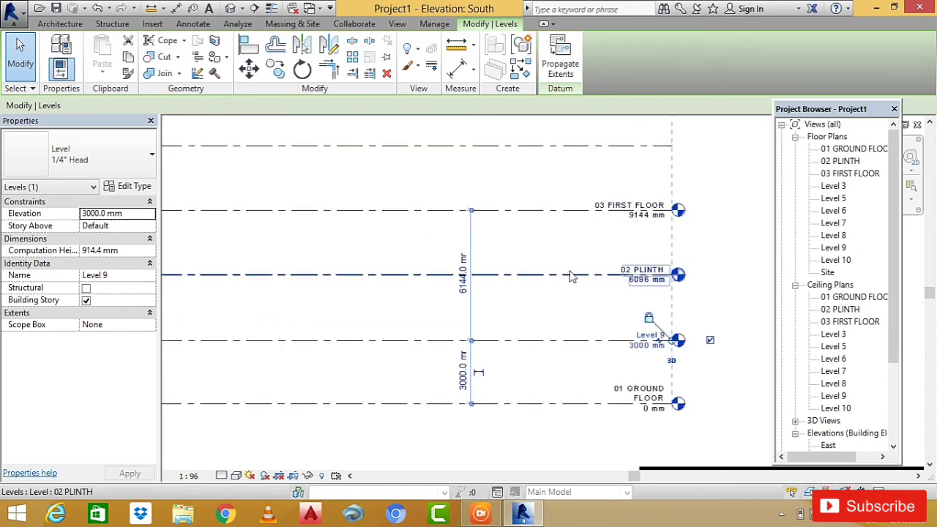
scroll(615, 293, down, 2)
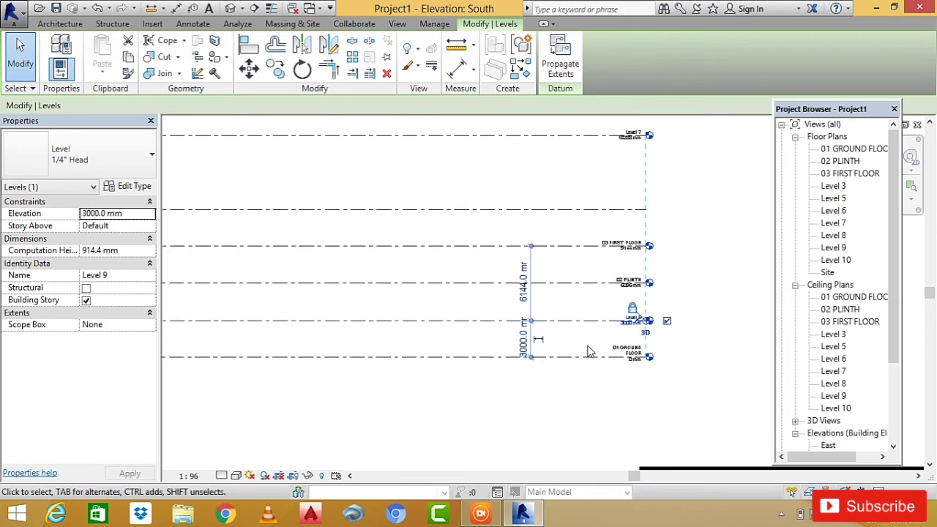
key(u)
key(n)
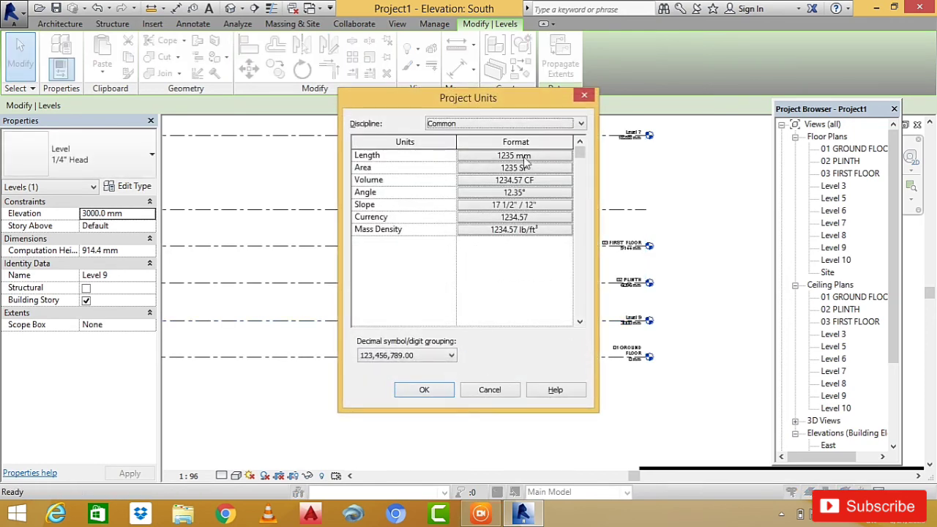
Switch length units to Feet and fractional inches, rounded to the nearest 1/2", and apply.
click(485, 155)
click(399, 176)
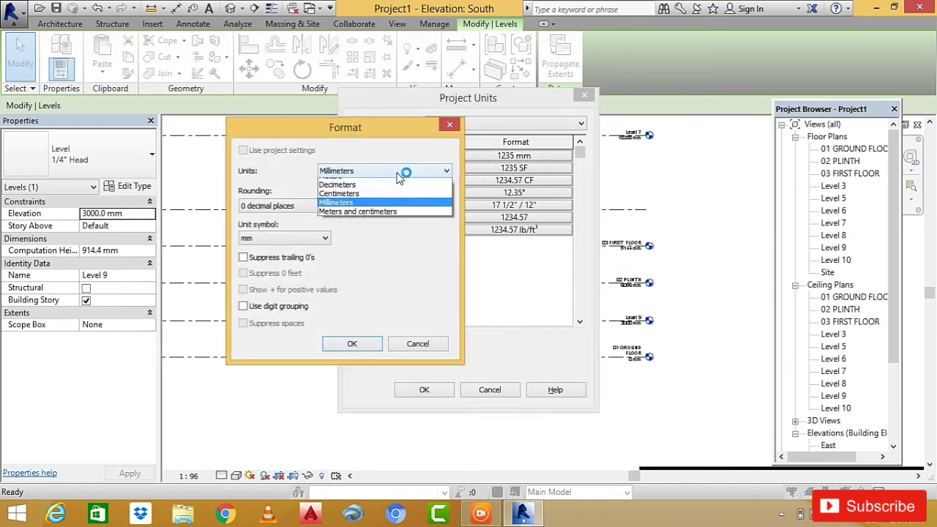
click(368, 189)
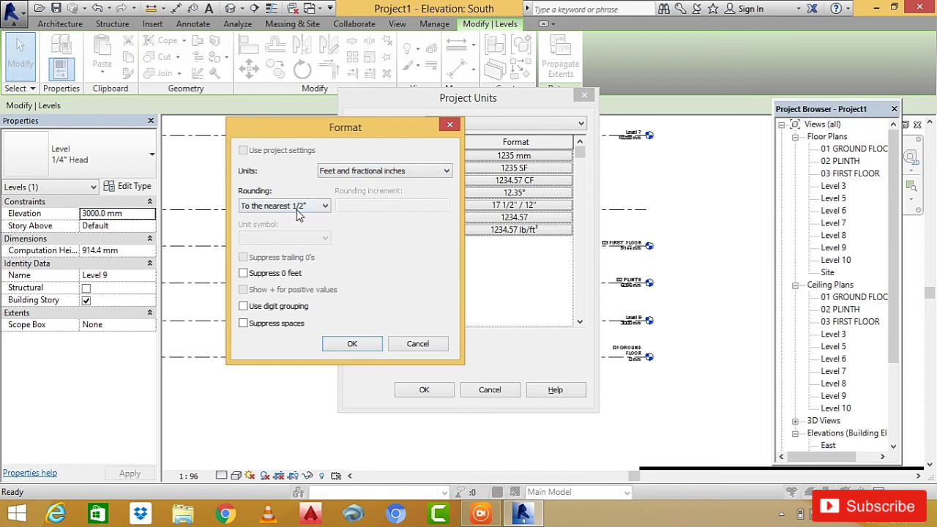
click(325, 206)
click(320, 208)
click(350, 343)
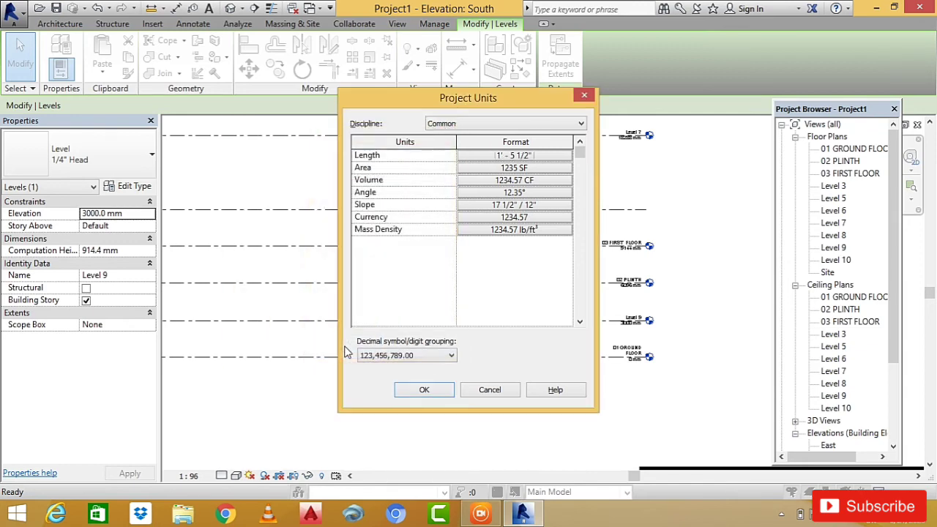
click(424, 389)
key(Escape)
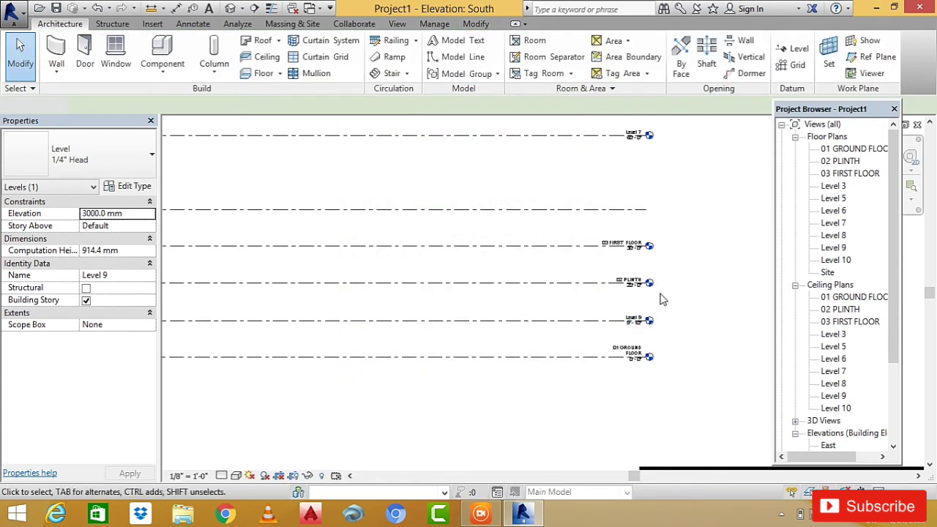
scroll(645, 347, up, 2)
scroll(644, 347, up, 2)
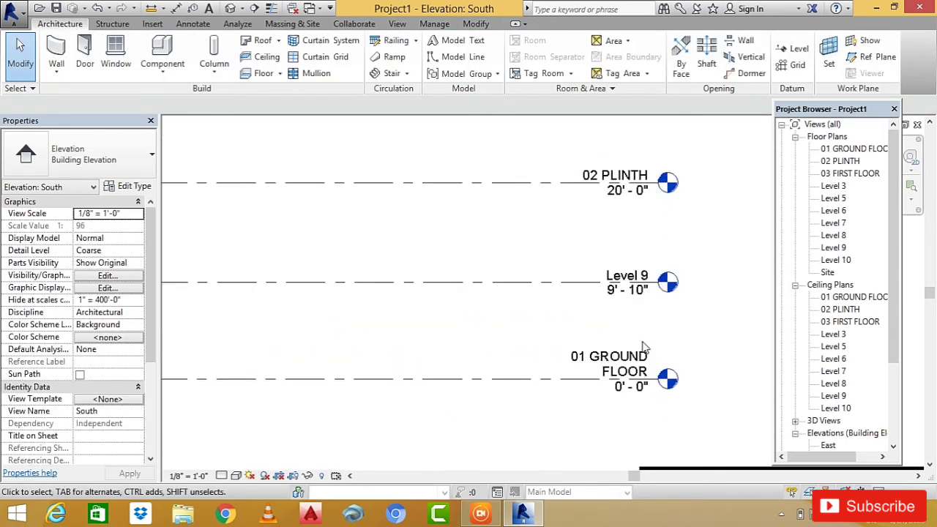
scroll(644, 347, up, 1)
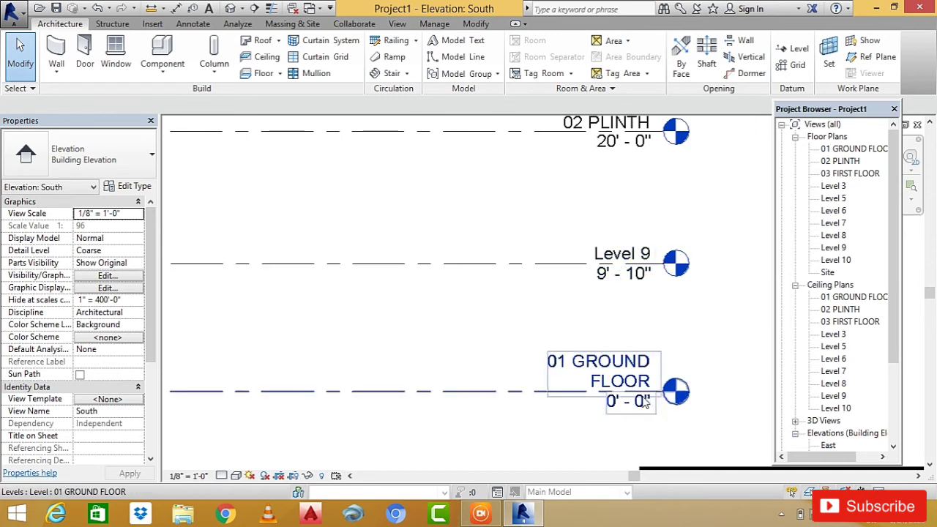
scroll(627, 399, up, 1)
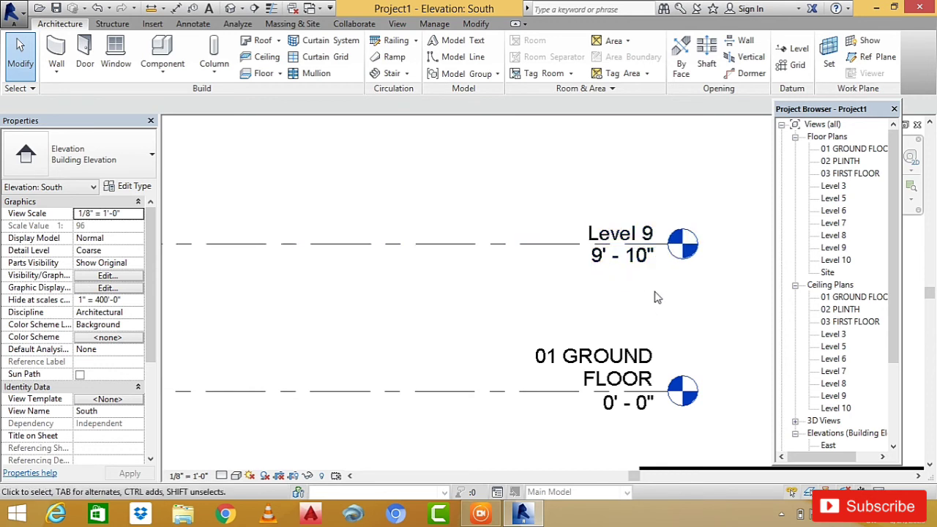
scroll(657, 299, down, 2)
scroll(657, 299, down, 3)
scroll(686, 330, down, 2)
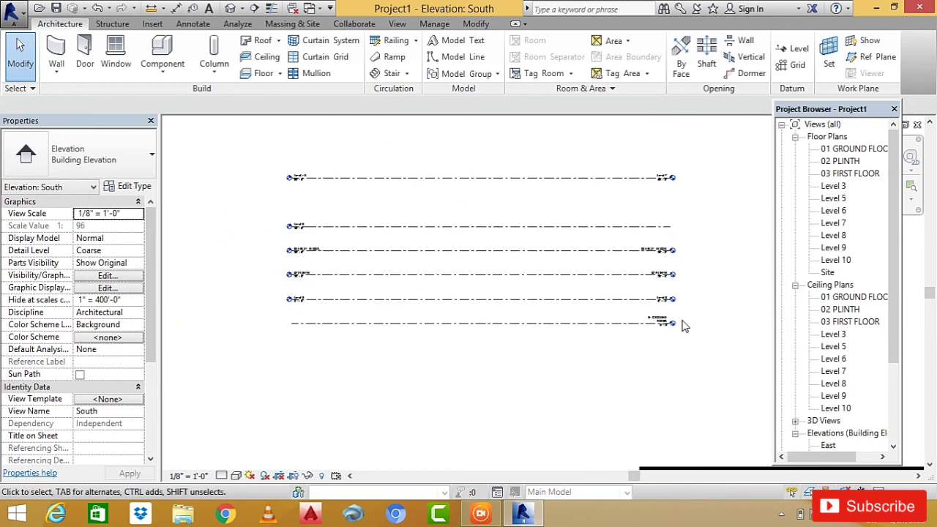
scroll(403, 262, up, 3)
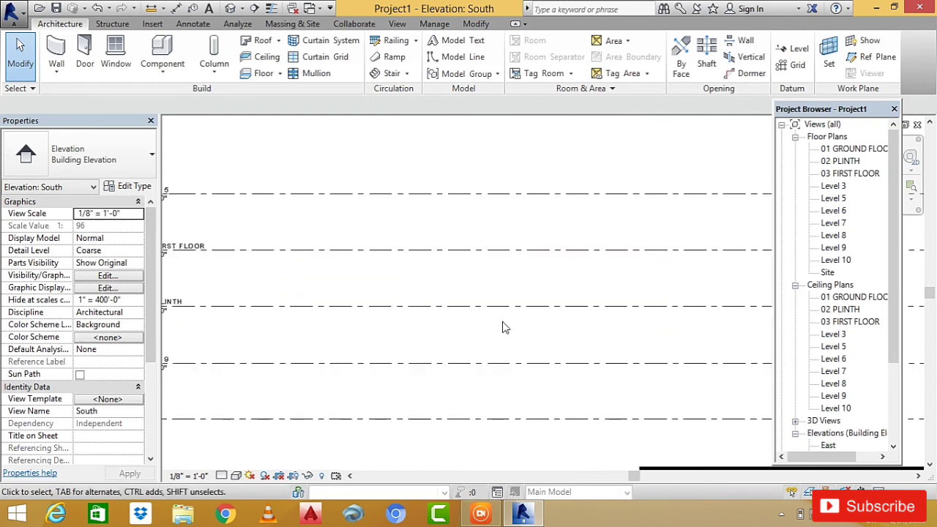
scroll(503, 328, down, 3)
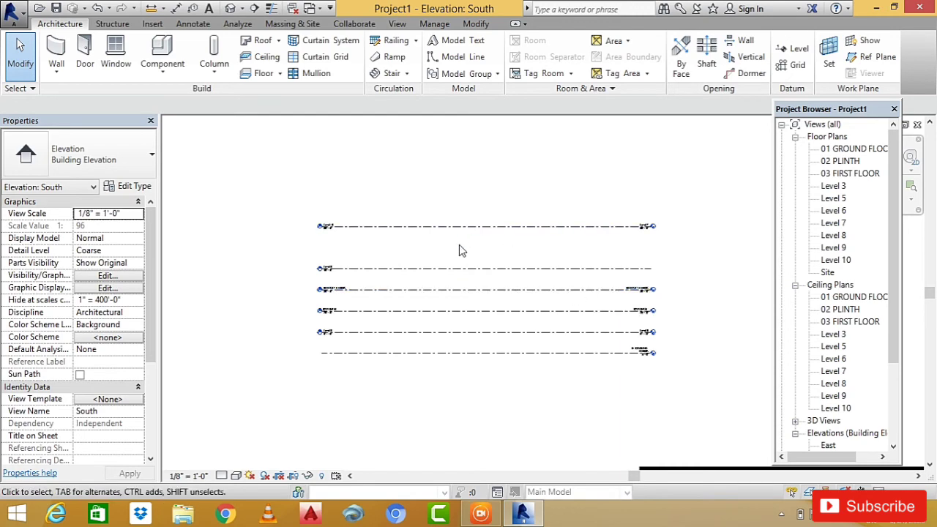
scroll(644, 256, down, 2)
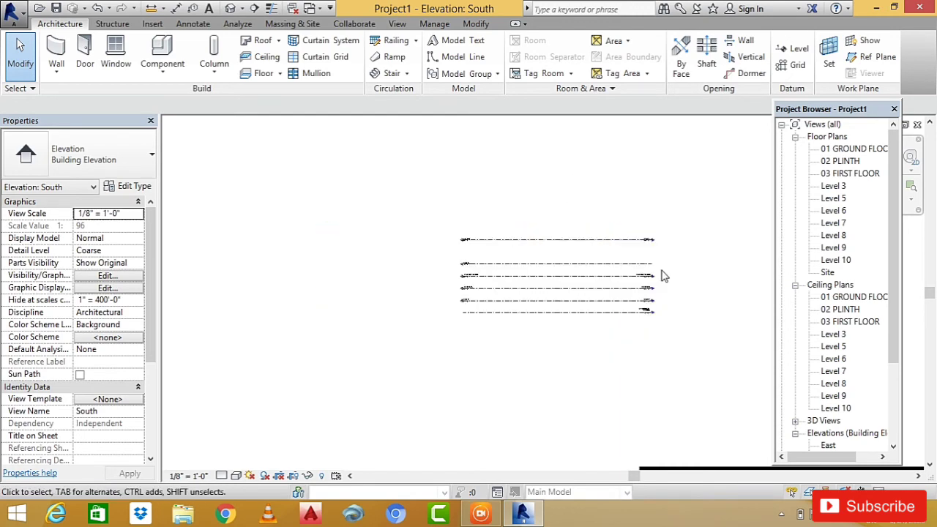
scroll(601, 278, up, 3)
scroll(599, 289, up, 1)
scroll(601, 291, up, 1)
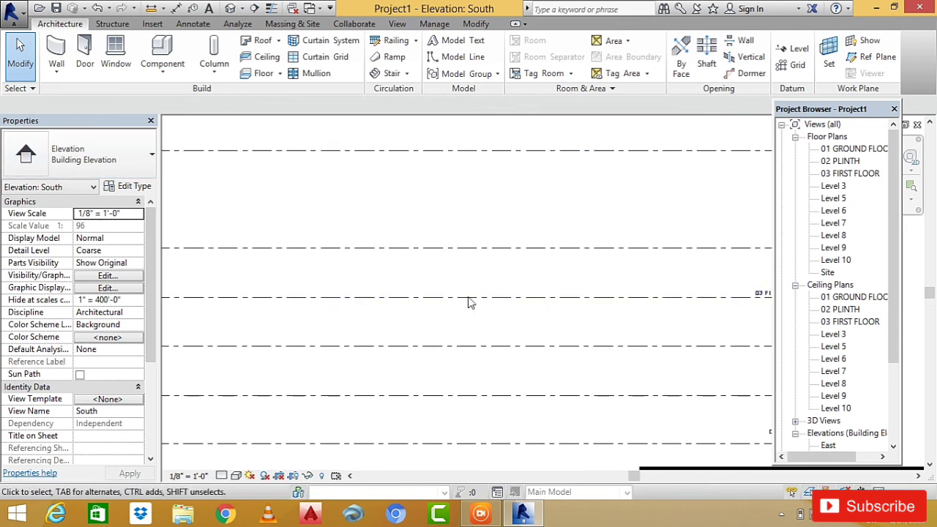
scroll(540, 281, down, 2)
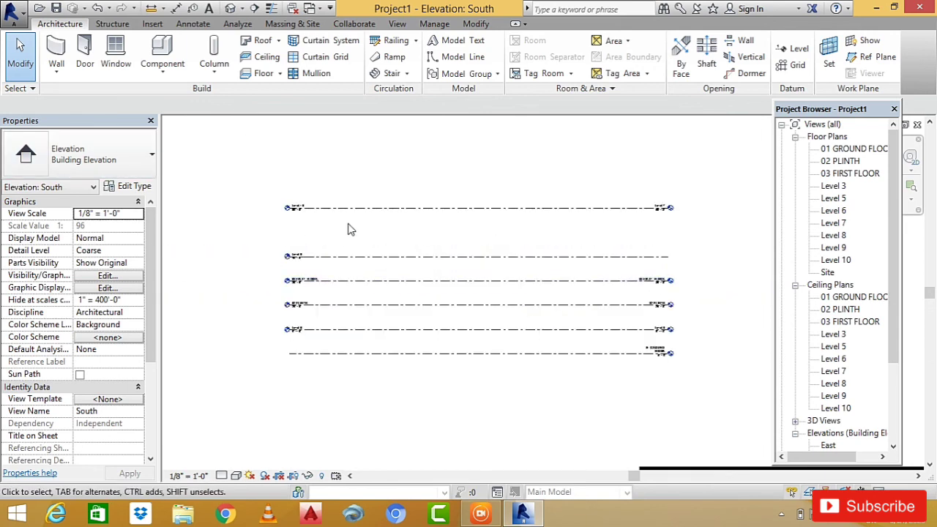
Select 01 GROUND FLOOR, keep its 1/4" Head type, and mark it as a Building Story.
click(357, 260)
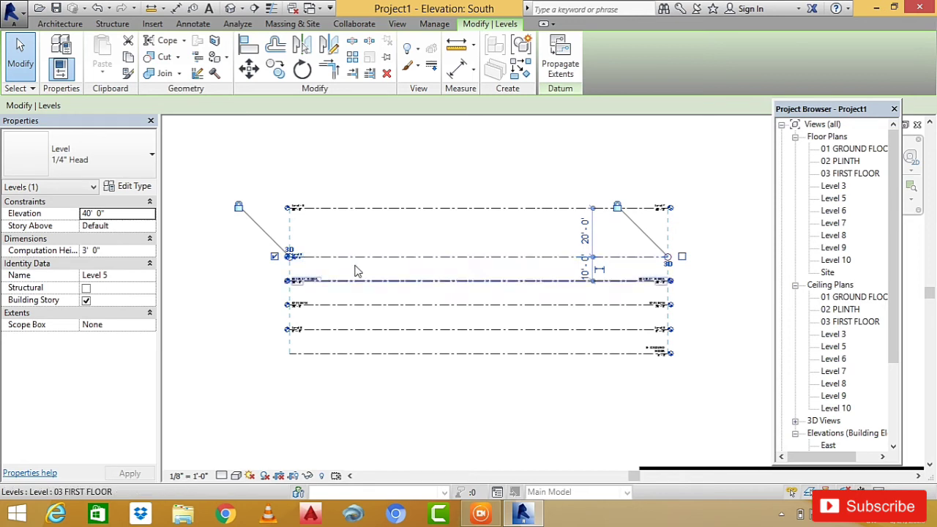
click(351, 354)
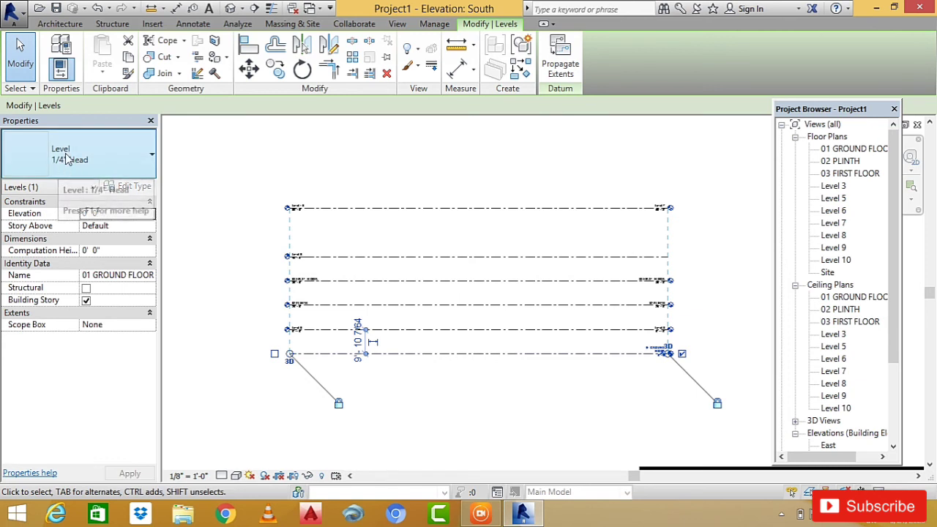
click(66, 161)
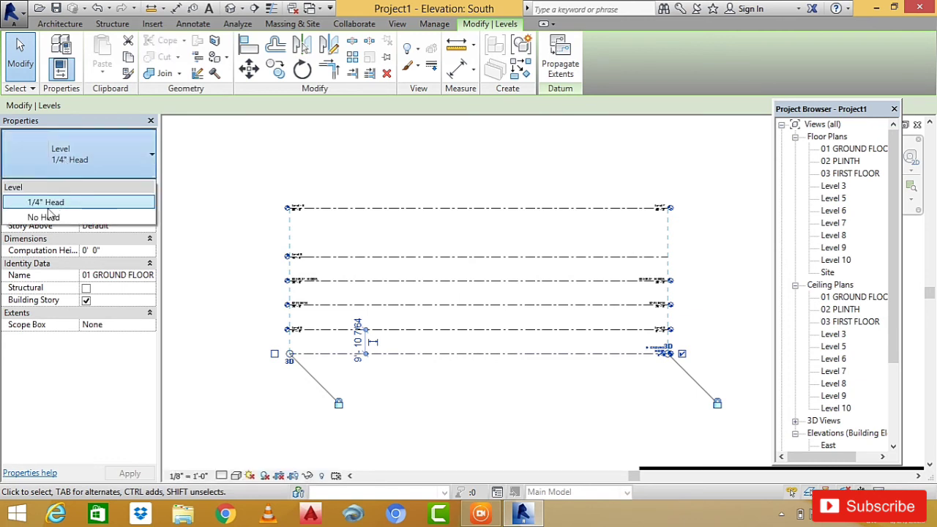
click(81, 161)
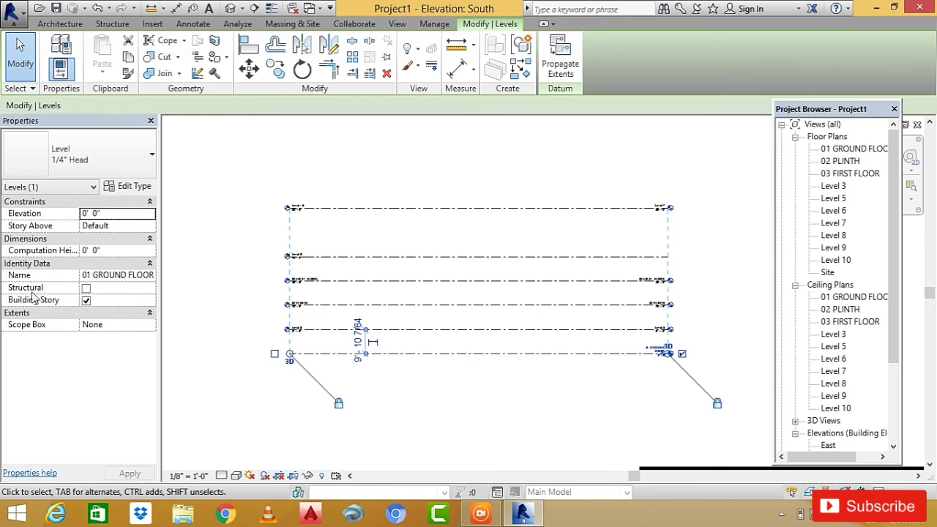
click(85, 299)
In the 1/4" Head level type properties, set and apply Line Weight 10.
click(134, 188)
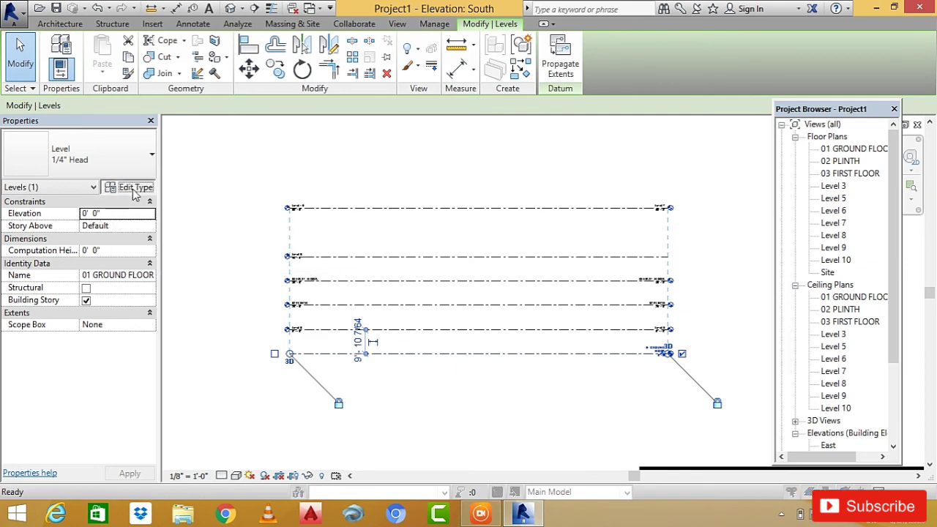
drag(415, 74, 159, 84)
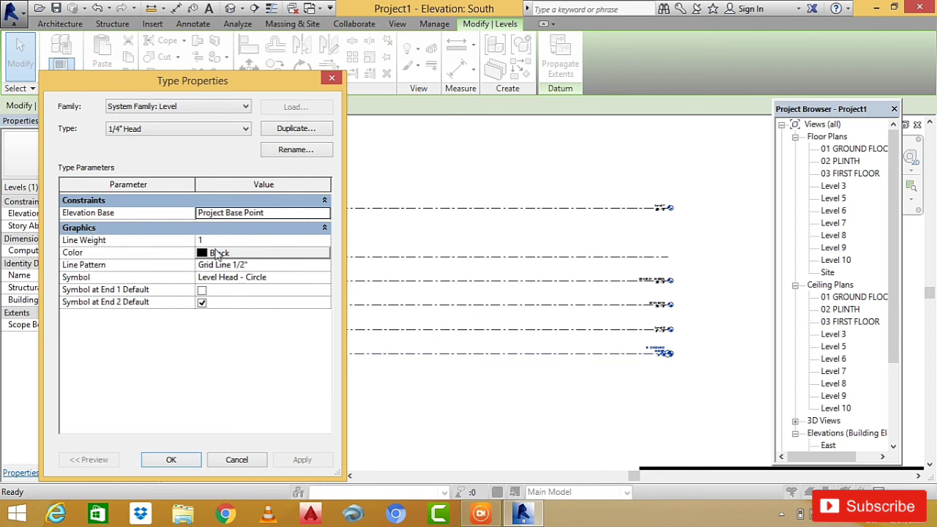
click(213, 242)
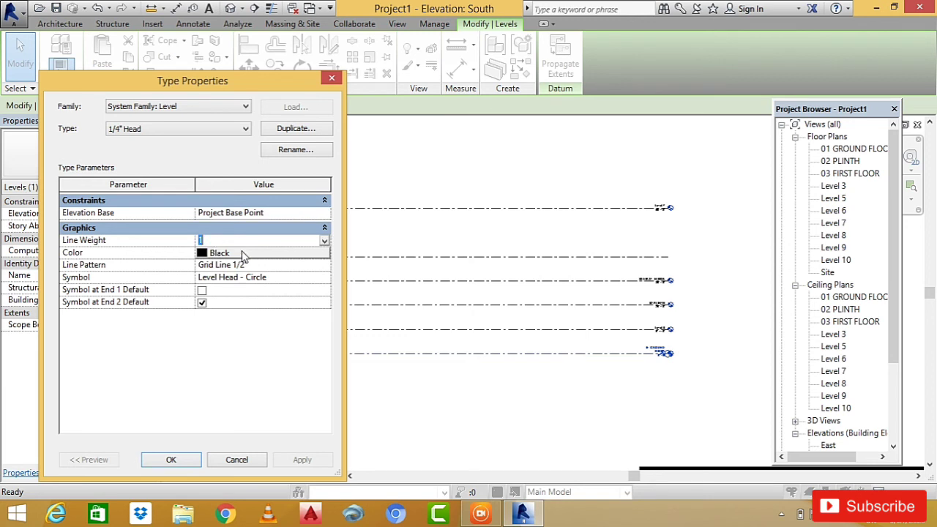
click(324, 241)
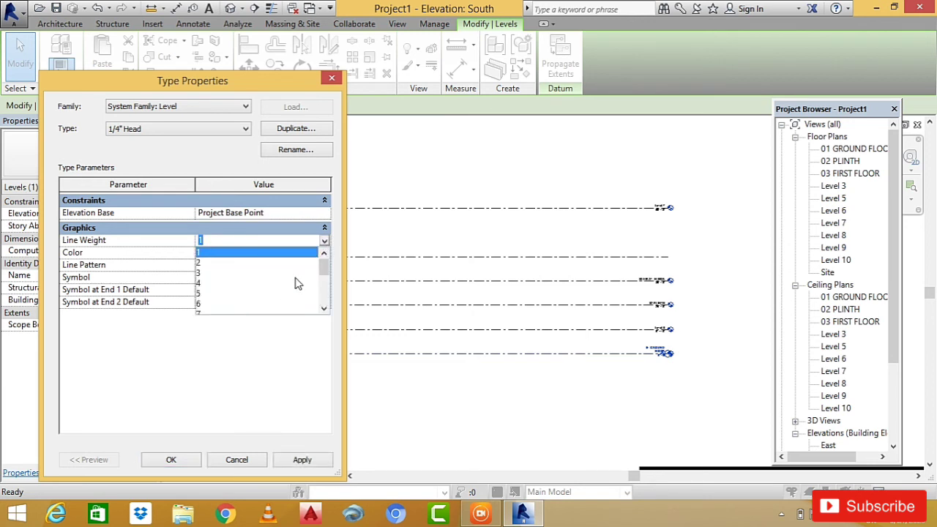
drag(323, 268, 323, 290)
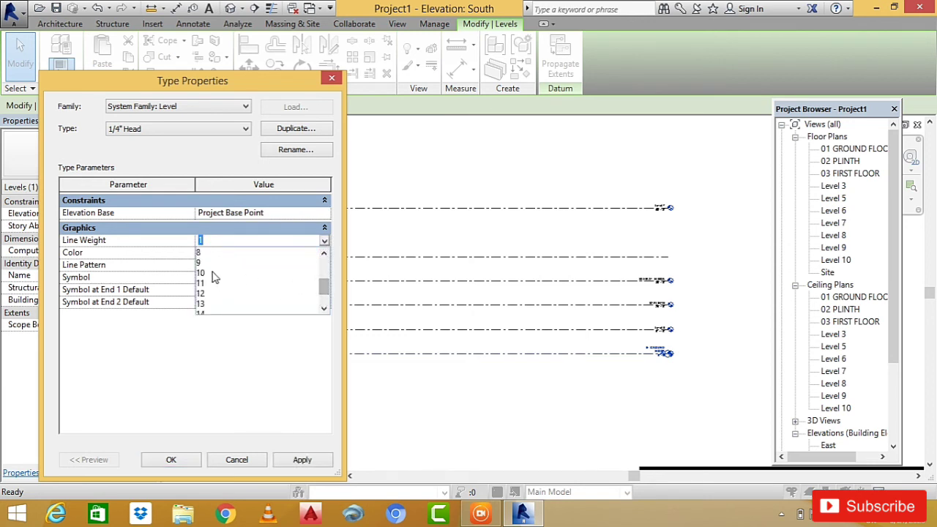
click(213, 274)
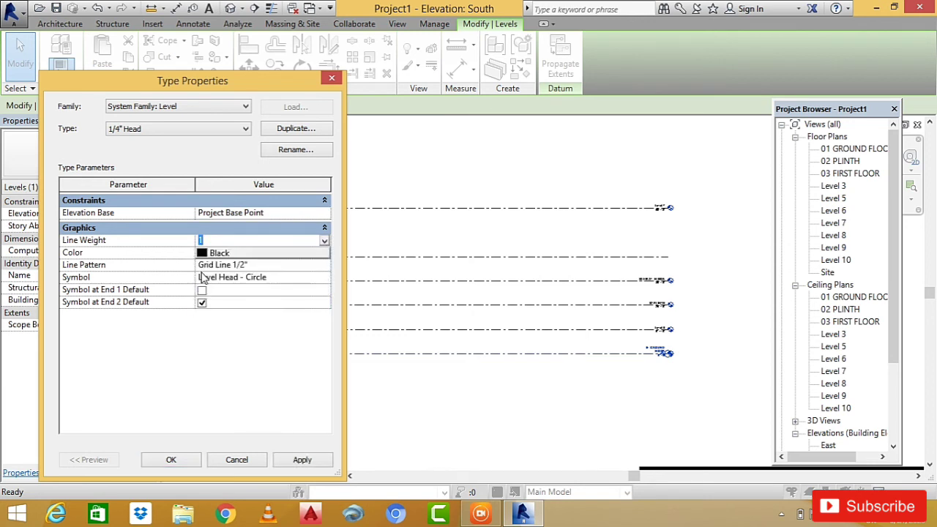
click(281, 463)
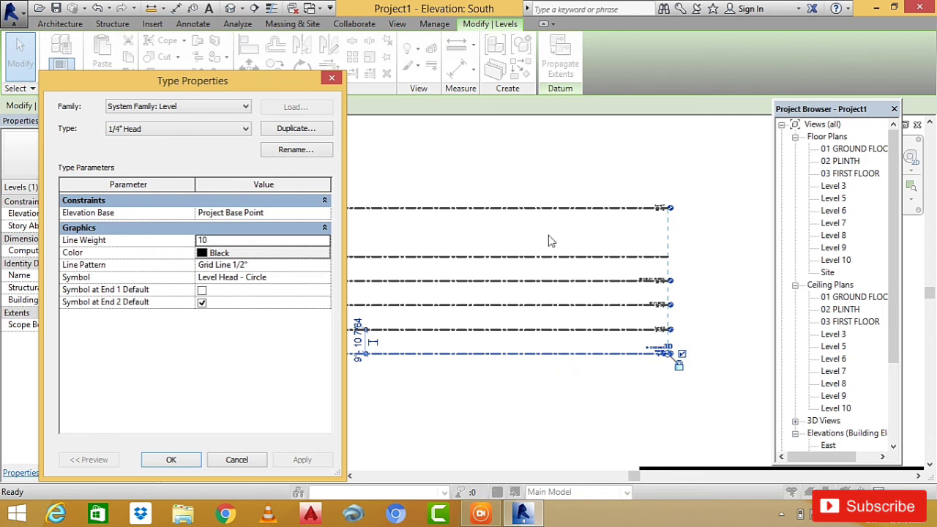
Change the level type's Line Weight to 1 and apply it.
click(304, 243)
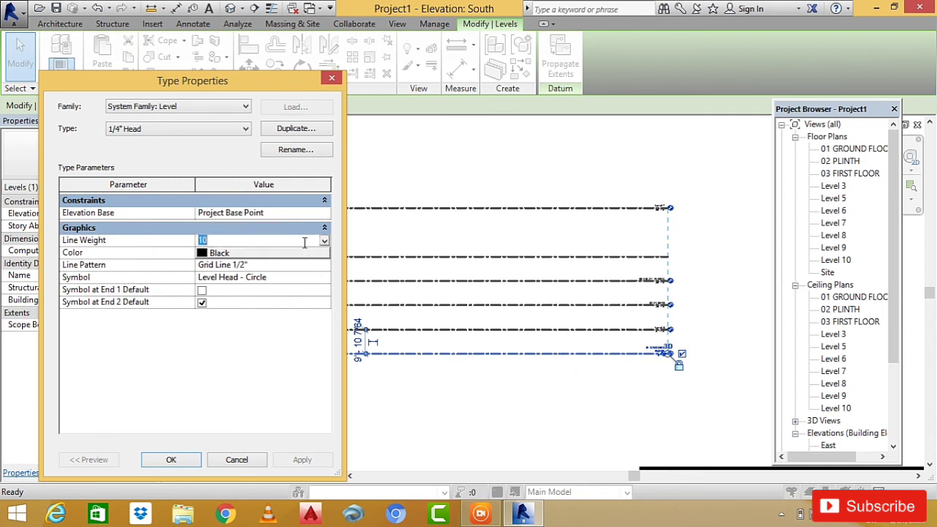
click(324, 241)
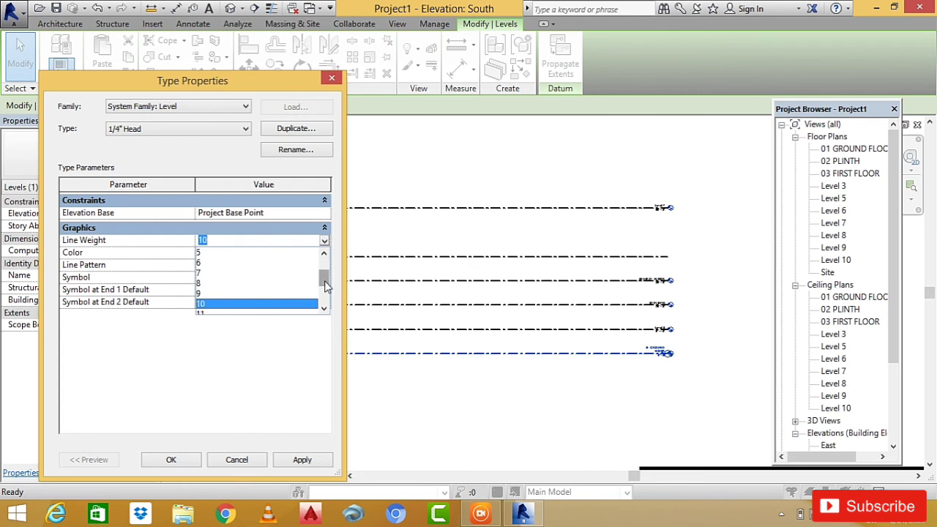
drag(325, 274, 326, 269)
click(243, 252)
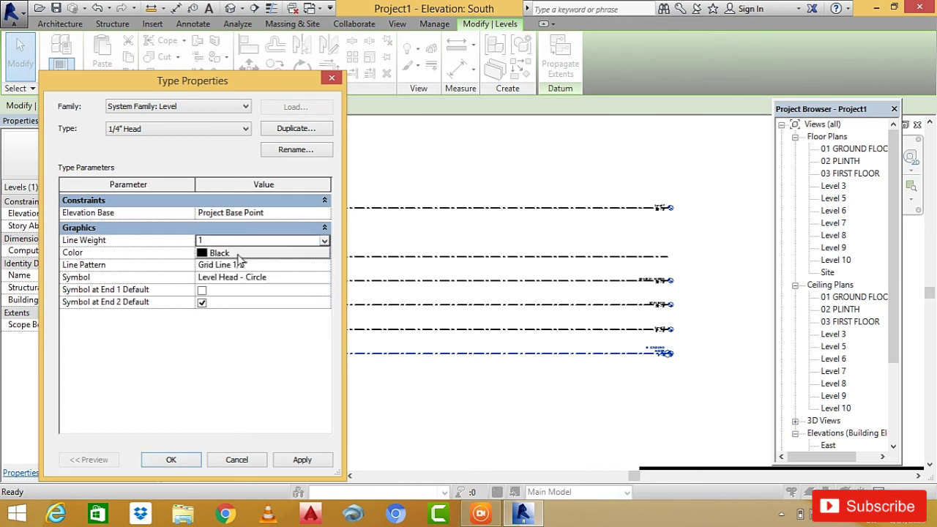
click(298, 461)
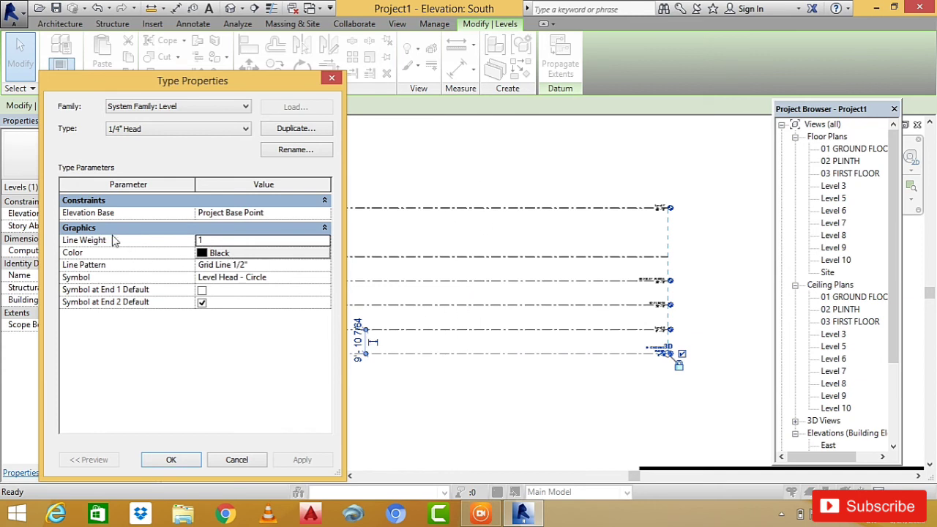
Set the level line Color to Red and apply it.
click(213, 253)
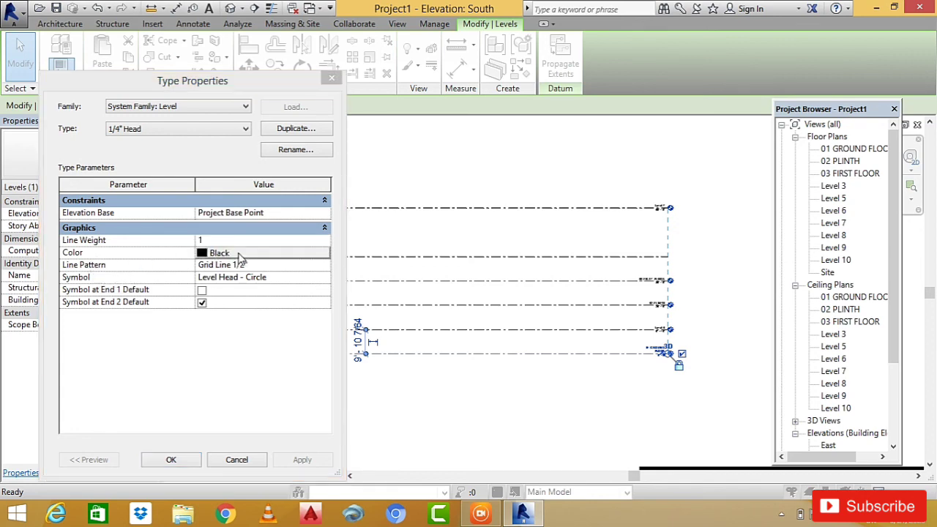
click(50, 195)
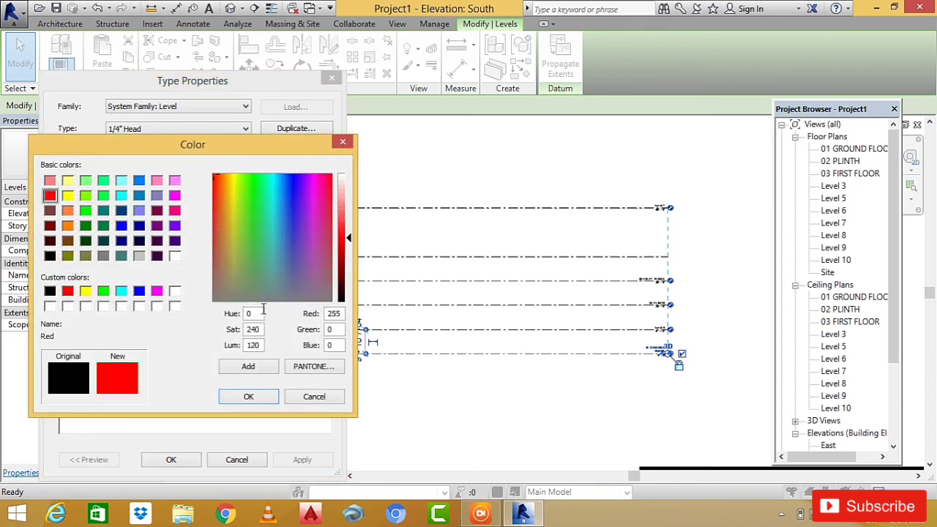
click(249, 396)
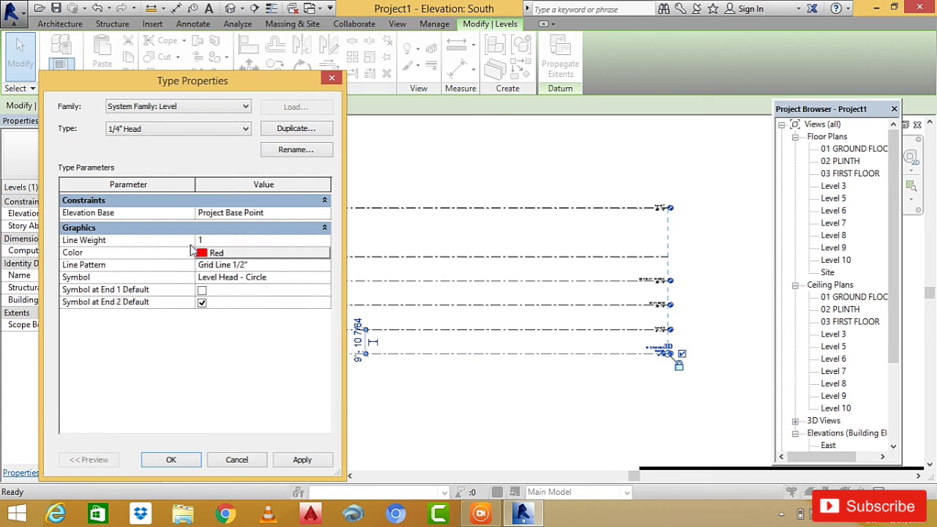
click(303, 461)
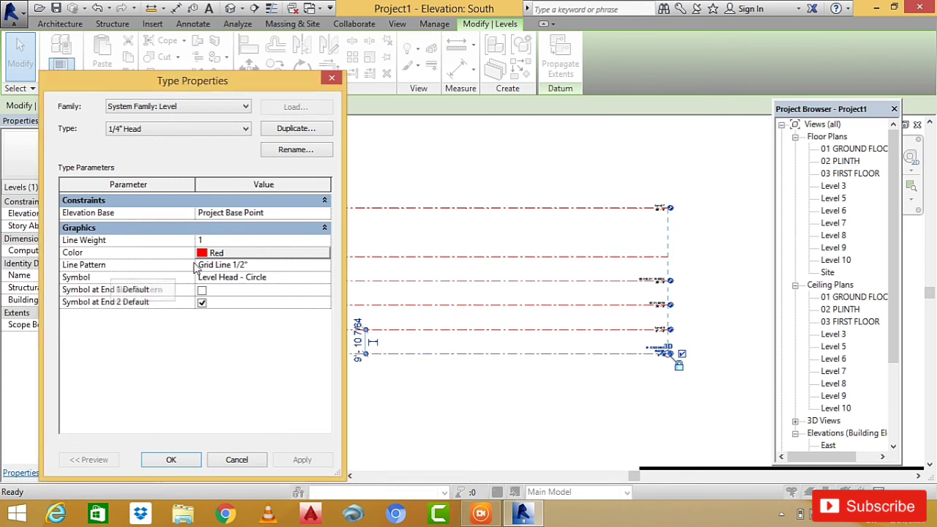
Set the Line Pattern to Center 5/8" and apply it.
click(216, 265)
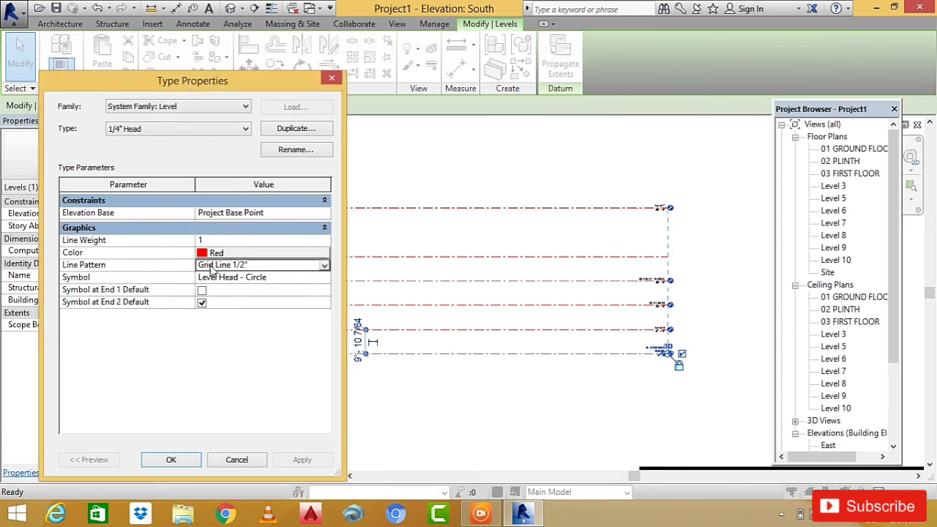
click(325, 267)
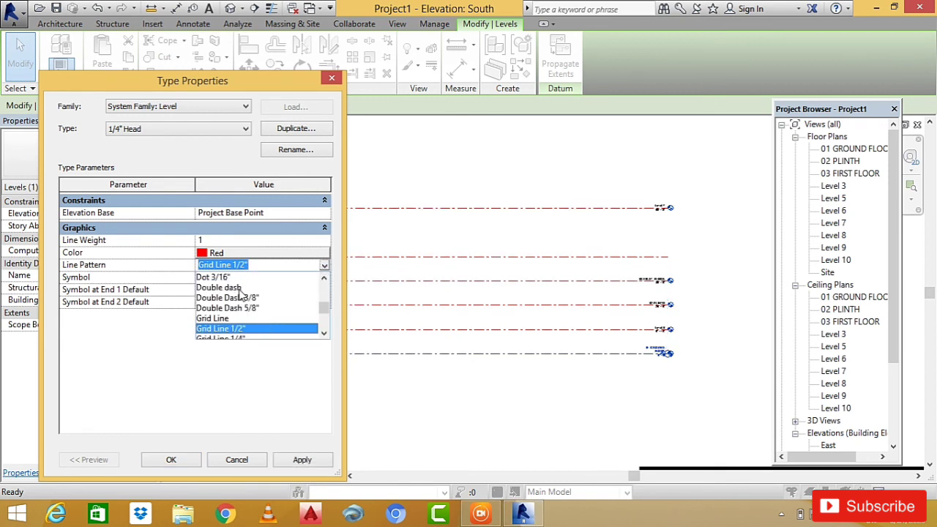
click(323, 334)
click(323, 334)
click(323, 334)
click(324, 334)
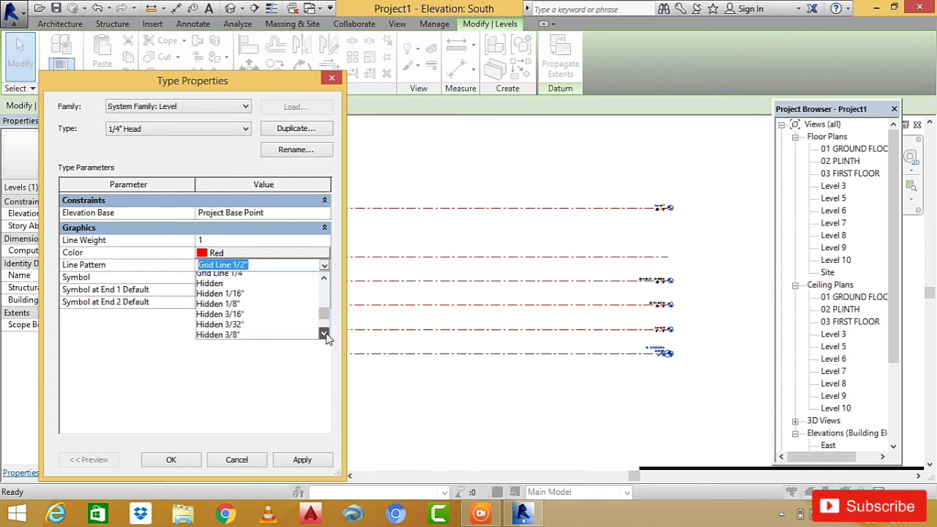
click(324, 334)
click(323, 334)
click(324, 334)
click(323, 334)
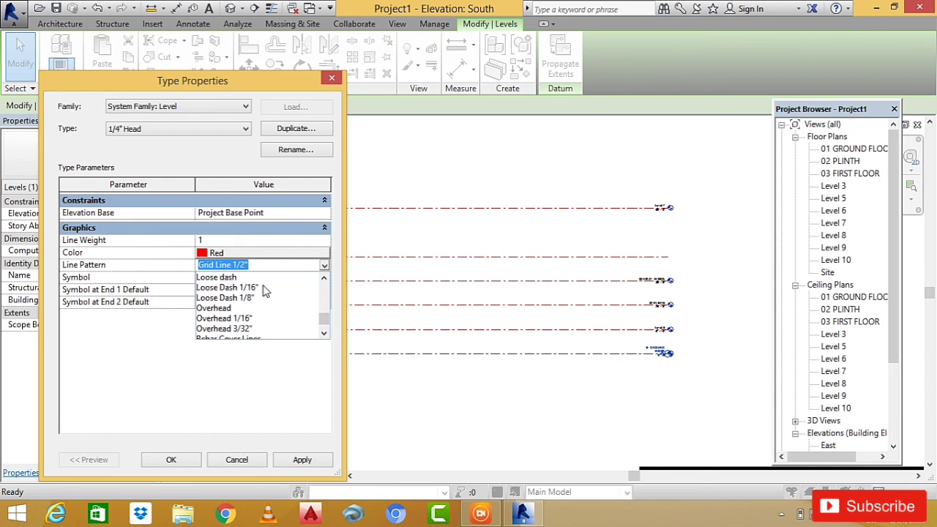
drag(327, 316, 325, 293)
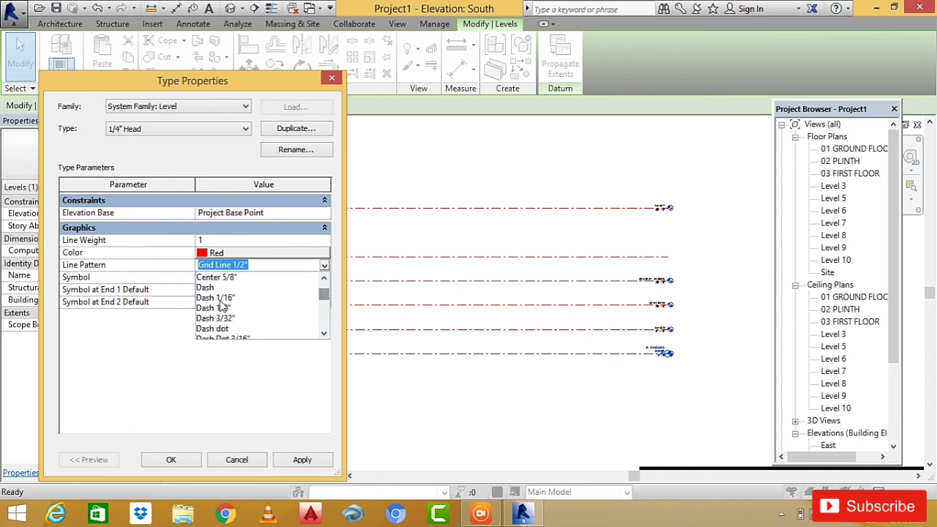
click(216, 277)
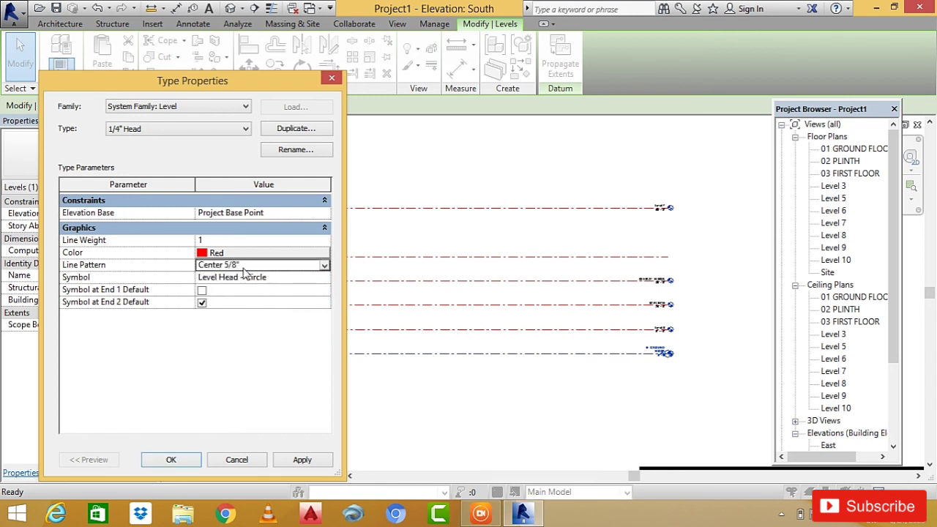
click(303, 460)
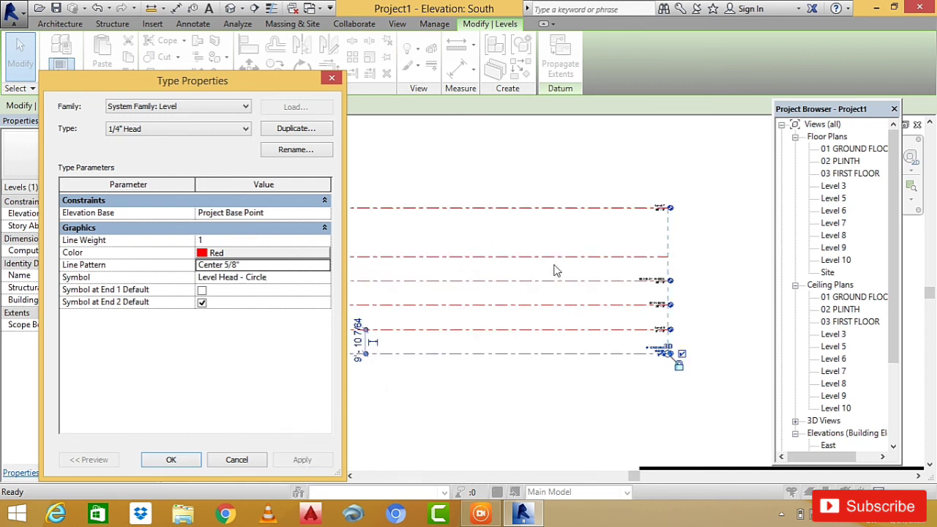
Change the Line Pattern to Dash and apply it.
click(317, 265)
click(324, 266)
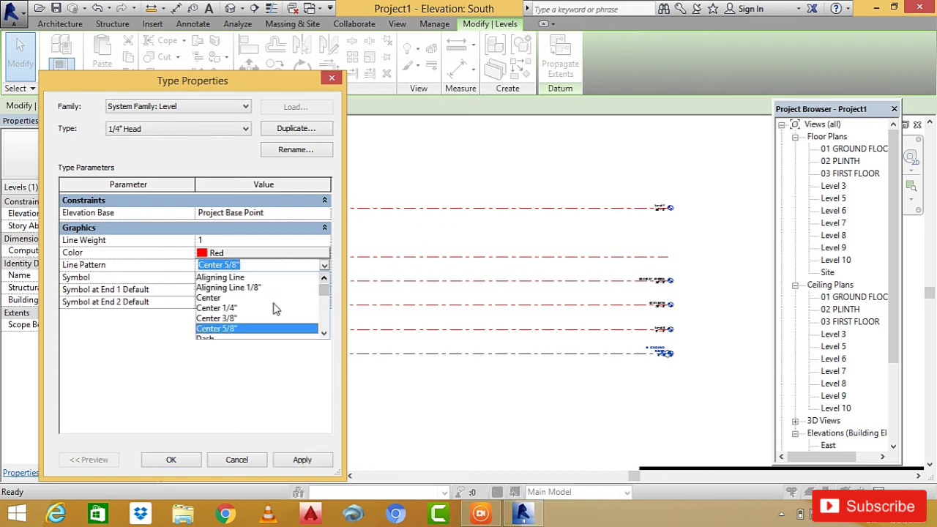
click(325, 334)
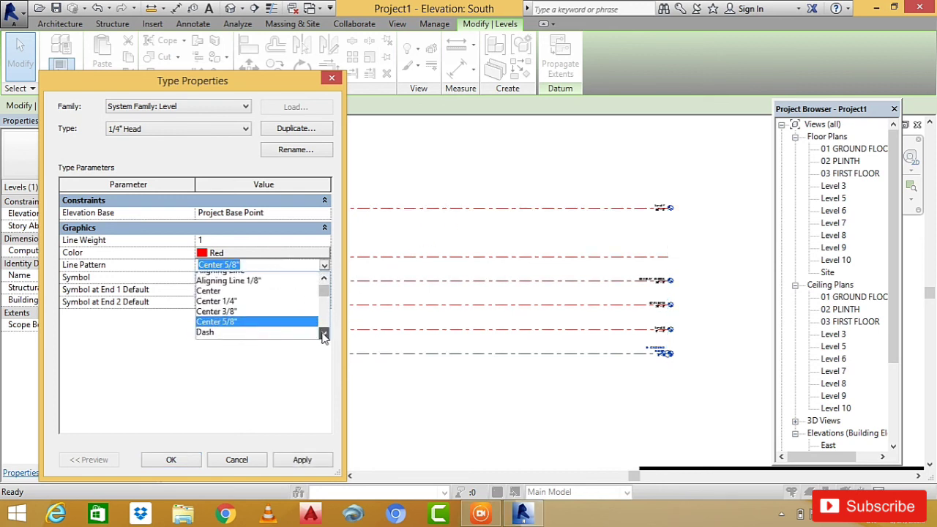
scroll(245, 320, down, 1)
click(228, 318)
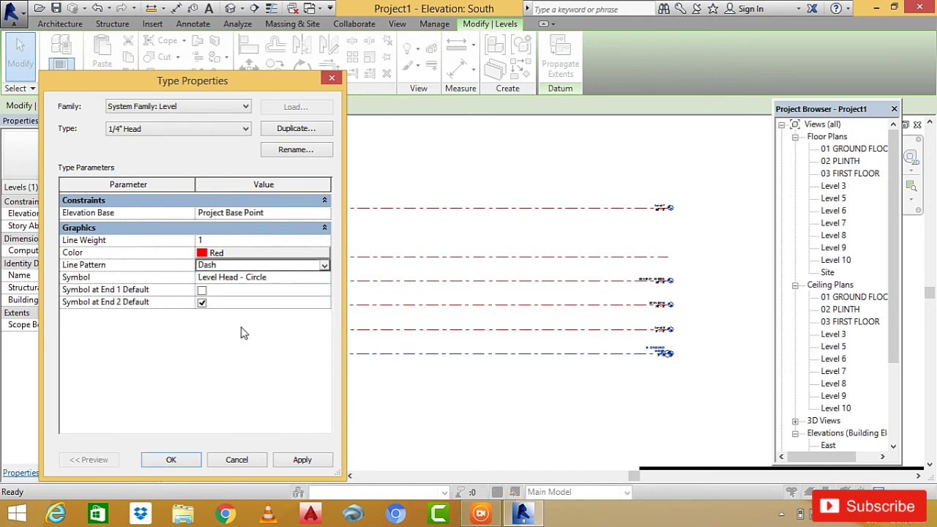
click(304, 461)
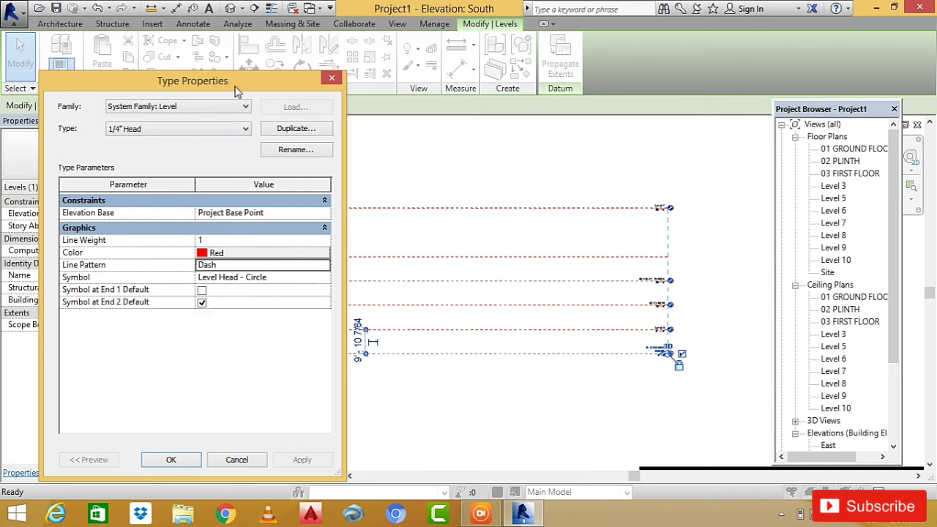
Enable Symbol at End 1 Default, apply it, and close Type Properties.
mouse_move(235, 89)
mouse_down()
mouse_move(286, 126)
mouse_move(559, 227)
mouse_move(497, 366)
mouse_move(540, 388)
mouse_move(538, 98)
mouse_up()
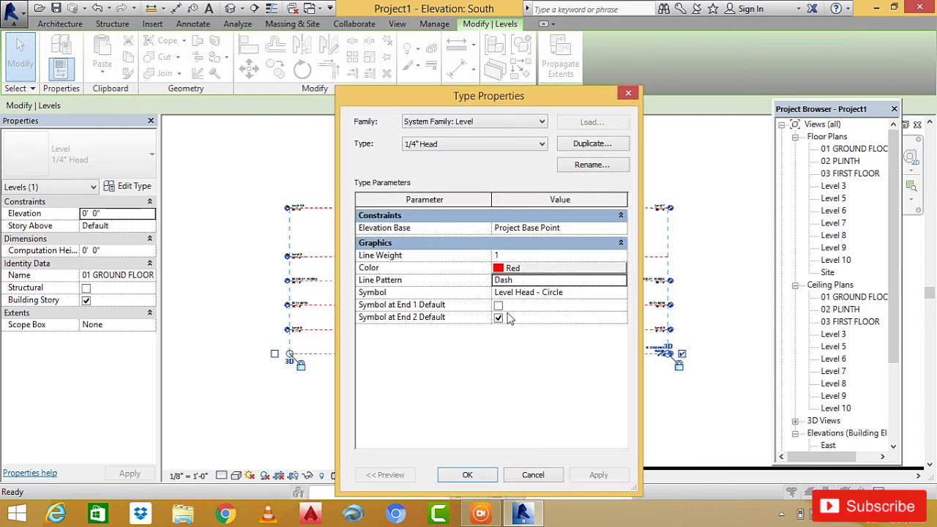
click(498, 306)
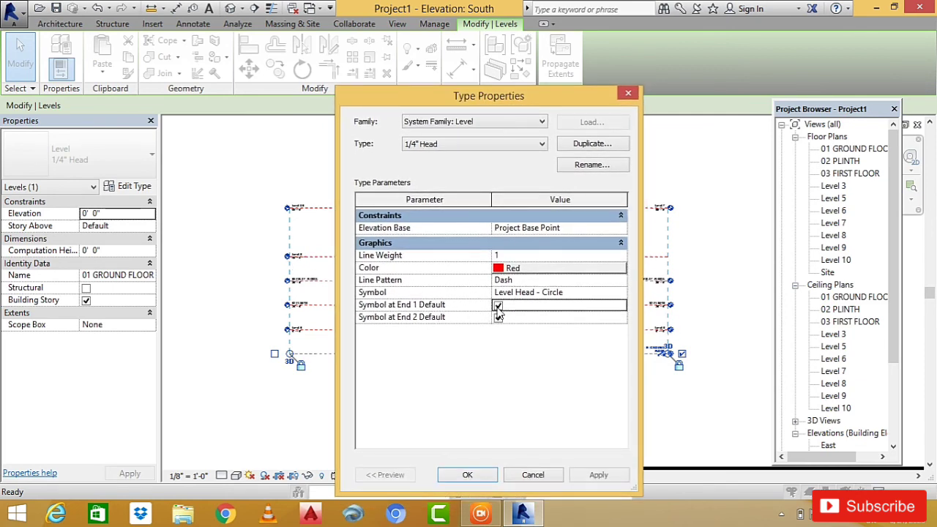
click(591, 477)
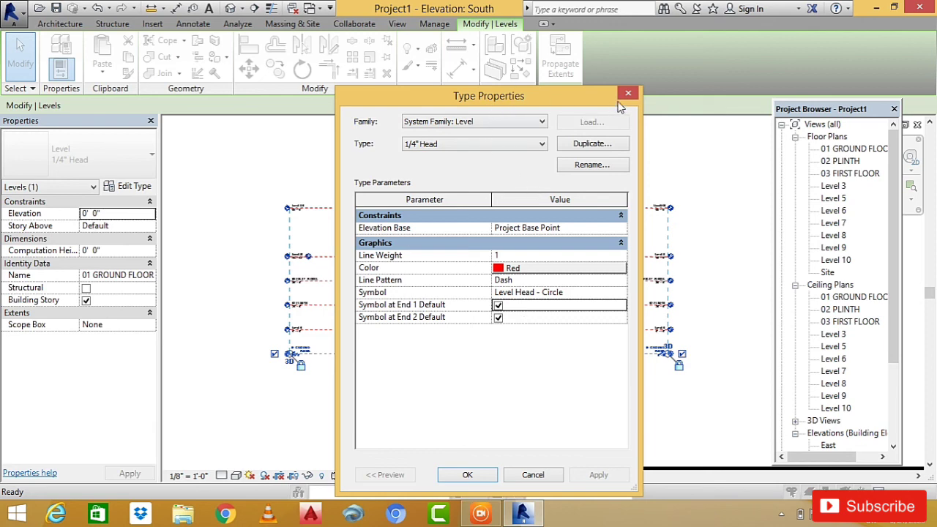
click(516, 478)
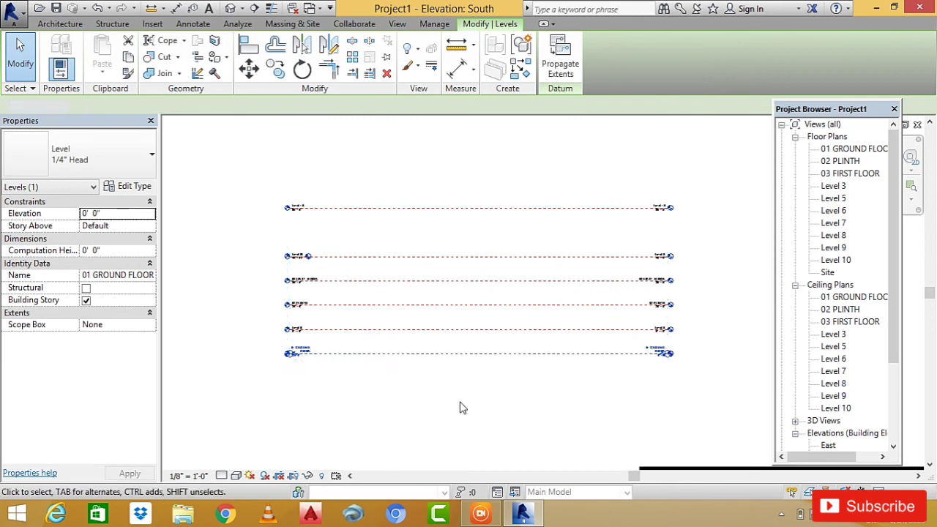
key(Escape)
click(395, 233)
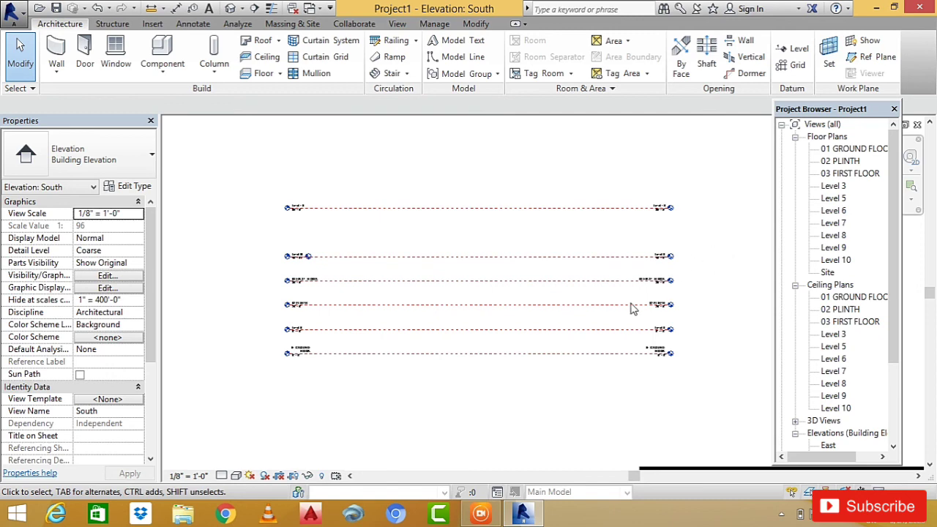
scroll(674, 337, up, 3)
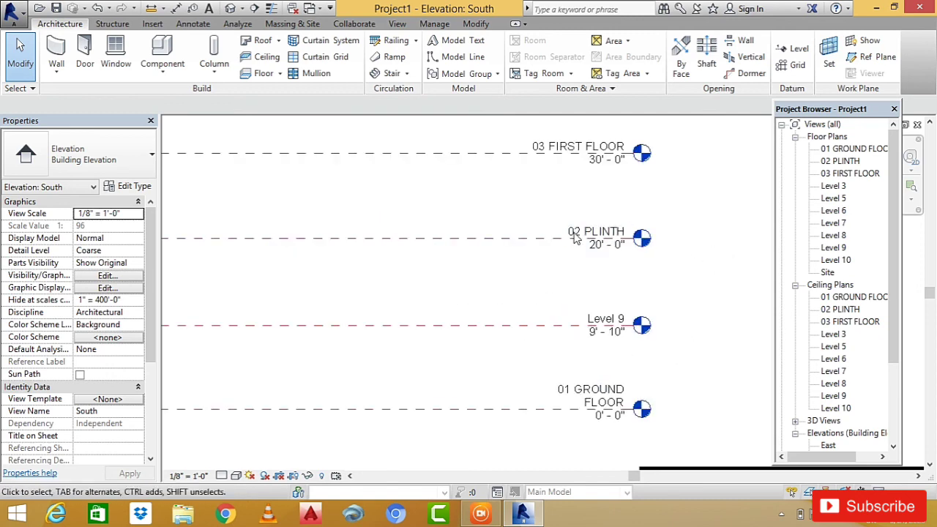
scroll(666, 334, down, 2)
scroll(633, 402, down, 3)
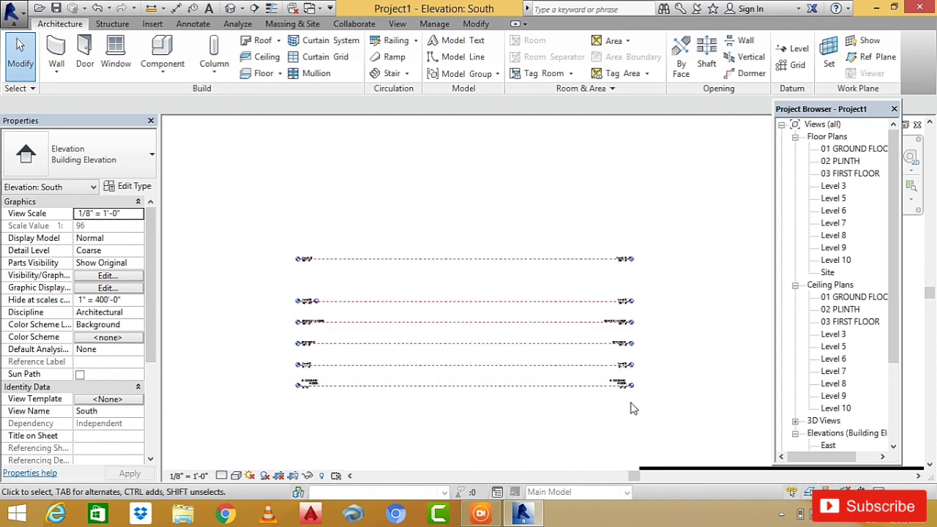
scroll(535, 379, up, 3)
scroll(582, 390, down, 1)
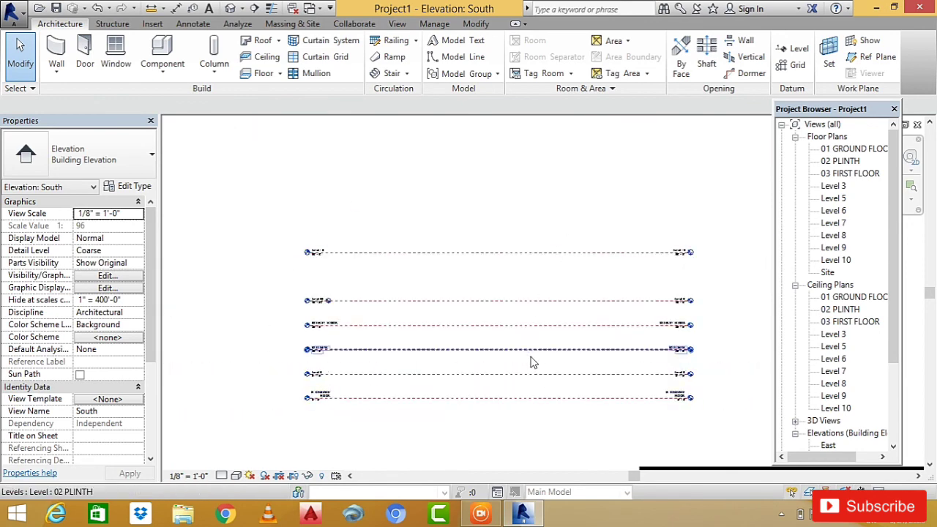
scroll(534, 370, up, 3)
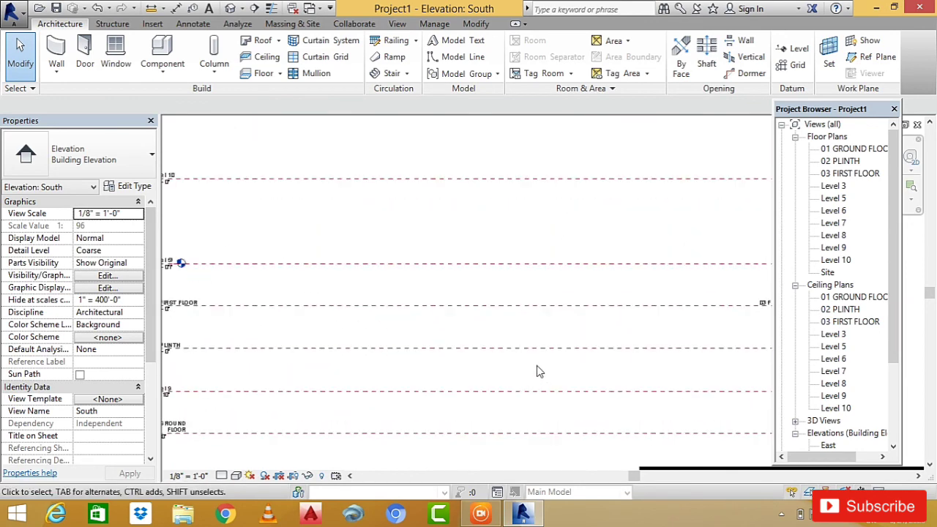